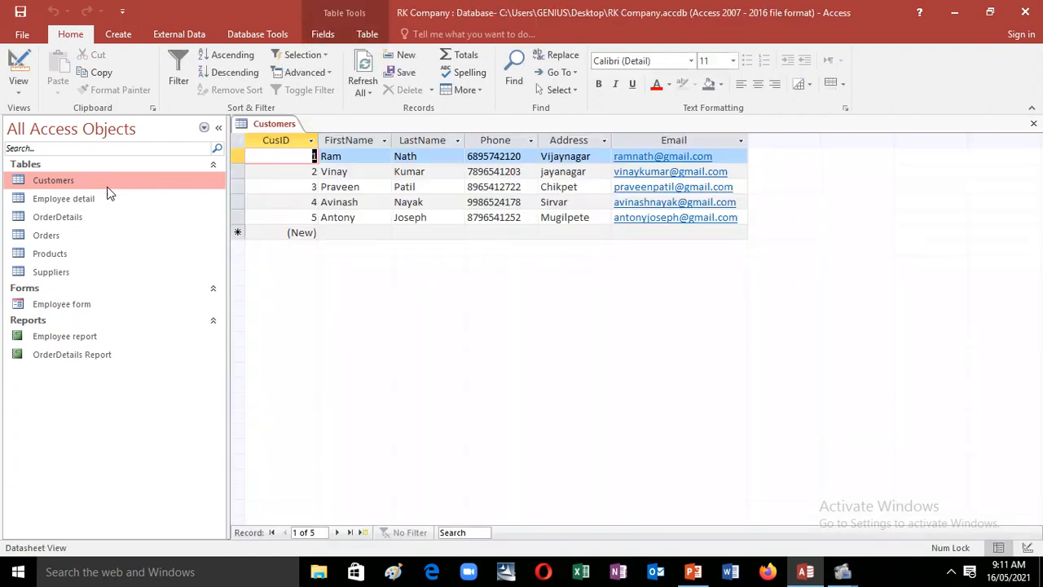
# Step: Open the Employee detail, OrderDetails, Orders, Products and Suppliers tables to review their records
pyautogui.doubleClick(106, 200)
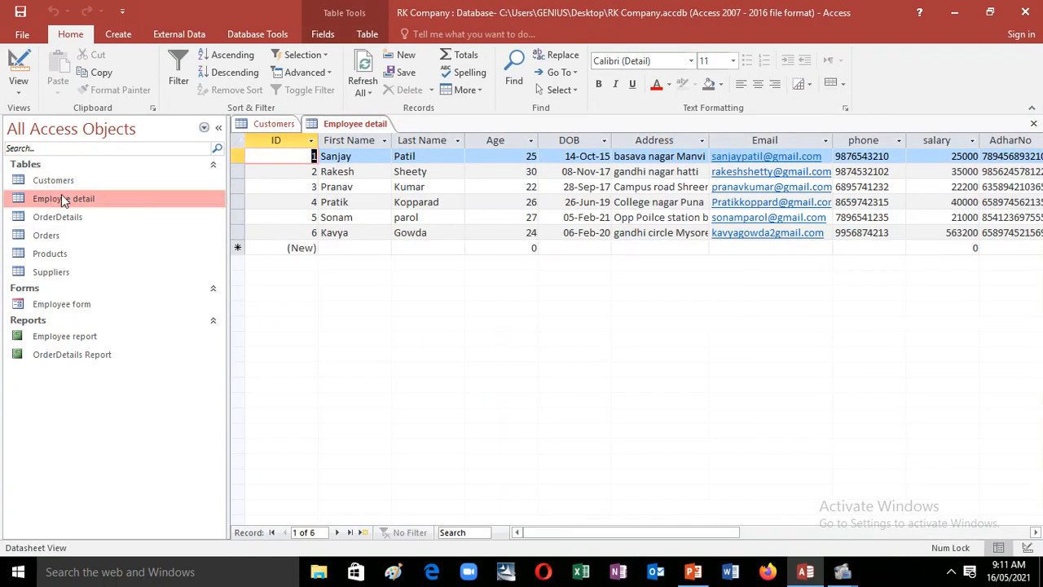
pyautogui.doubleClick(104, 218)
pyautogui.doubleClick(104, 234)
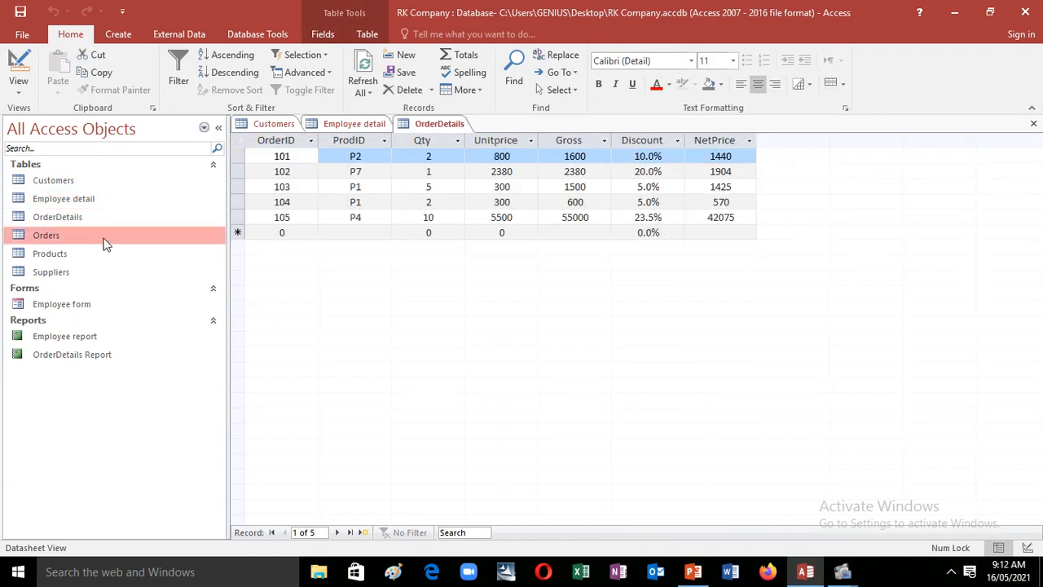
pyautogui.click(104, 261)
pyautogui.doubleClick(105, 262)
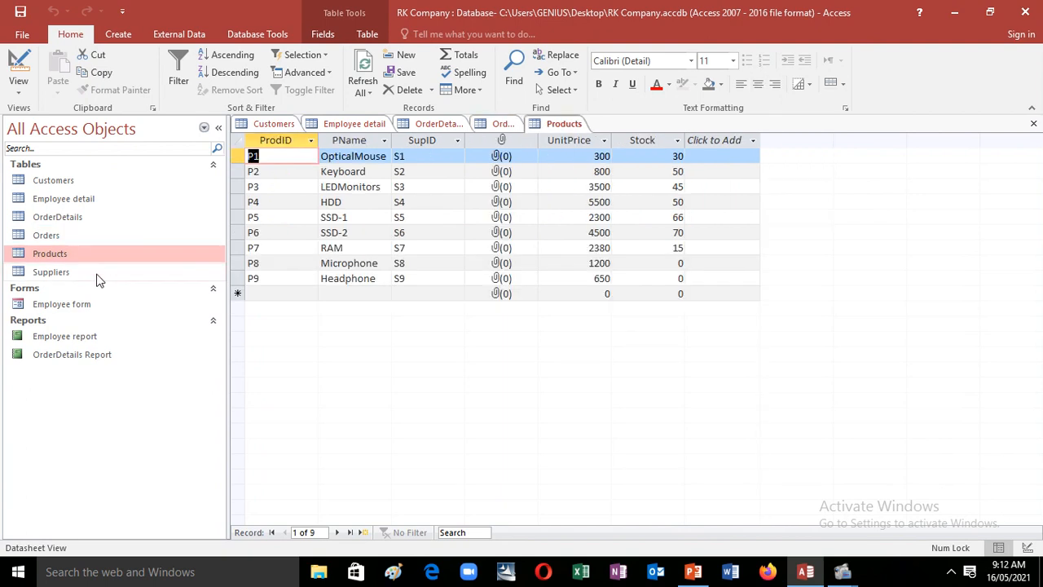
pyautogui.doubleClick(98, 273)
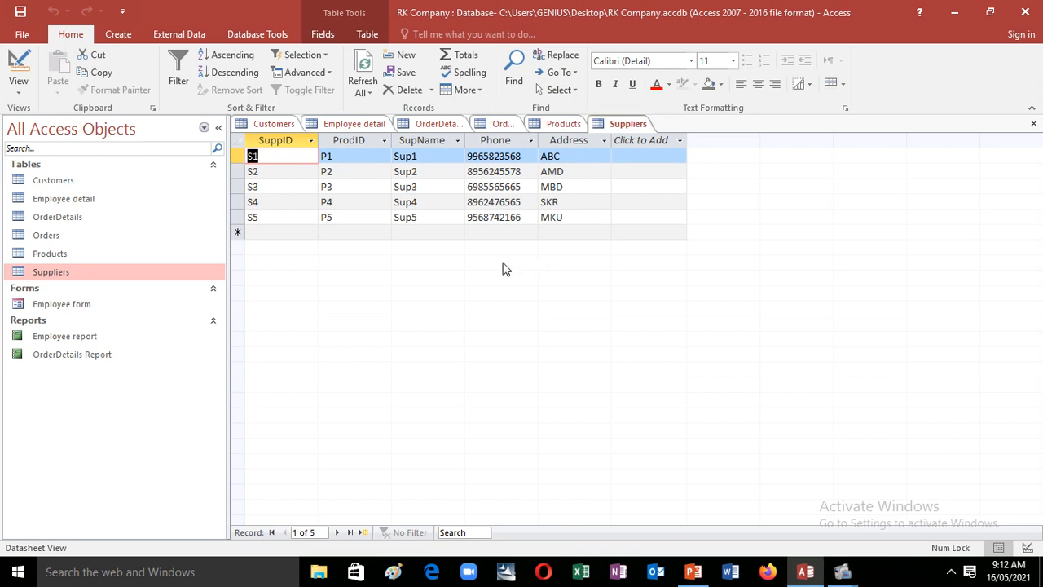
pyautogui.doubleClick(84, 236)
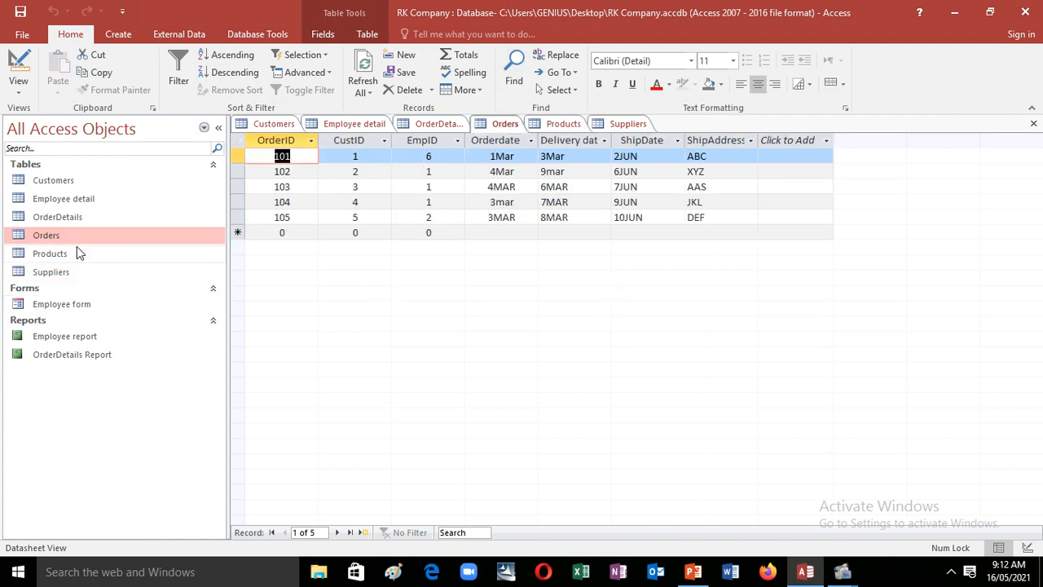
pyautogui.doubleClick(85, 221)
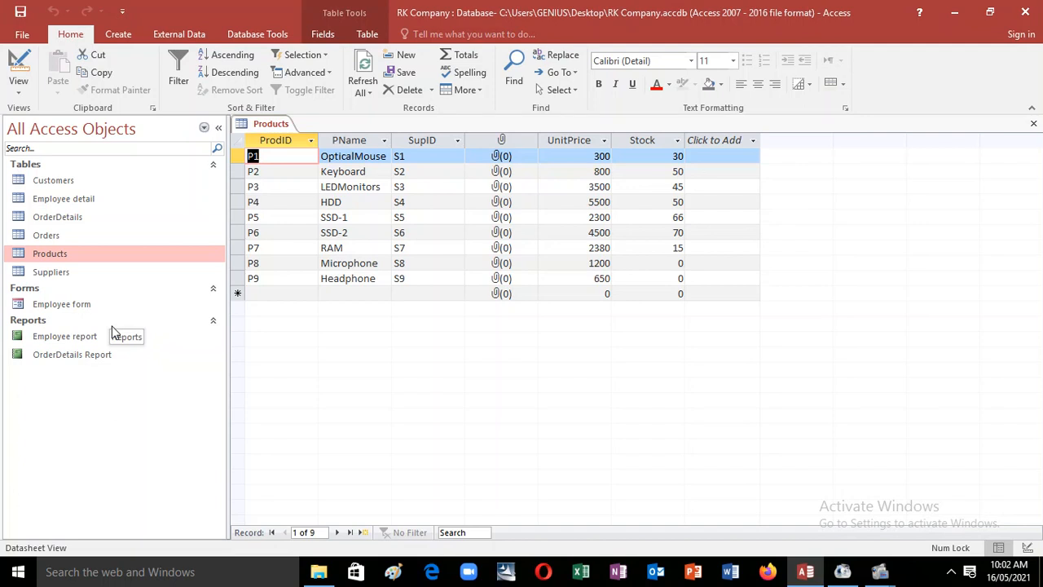
# Step: Open the Orders, Suppliers, Customers, Employee detail and OrderDetails datasheets, ending back on Products
pyautogui.click(82, 235)
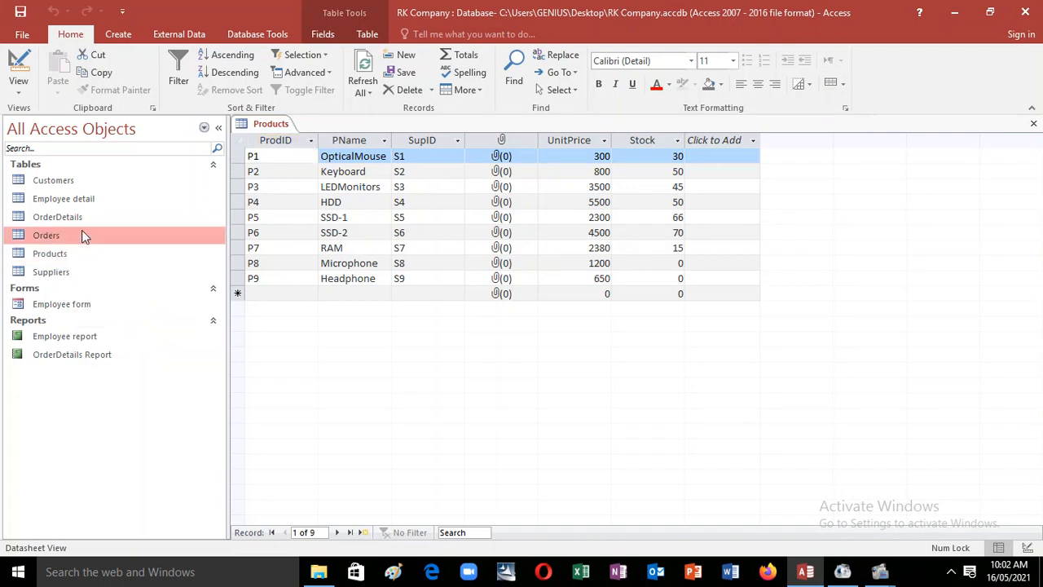
pyautogui.doubleClick(87, 234)
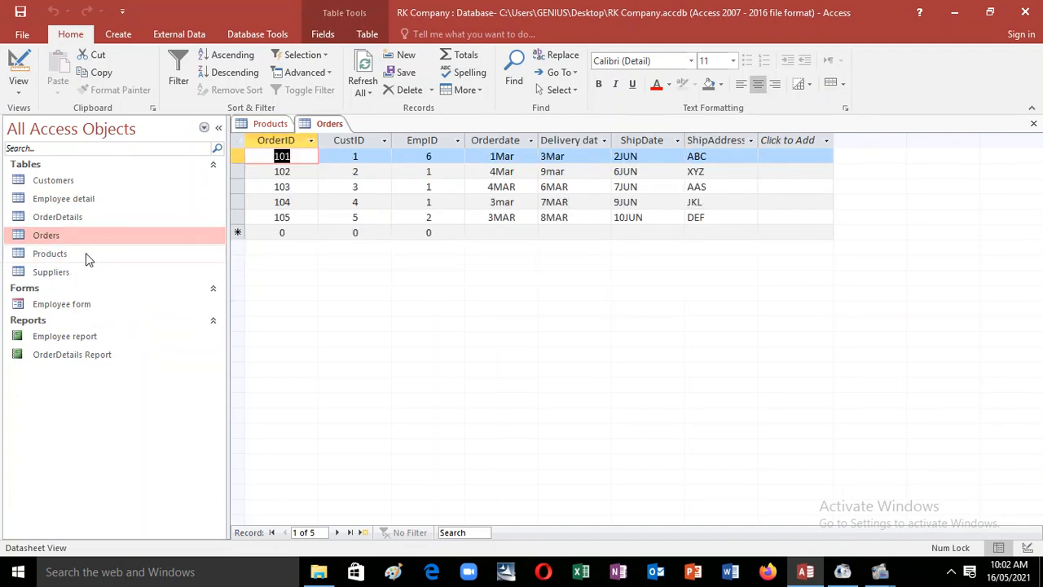
pyautogui.doubleClick(69, 273)
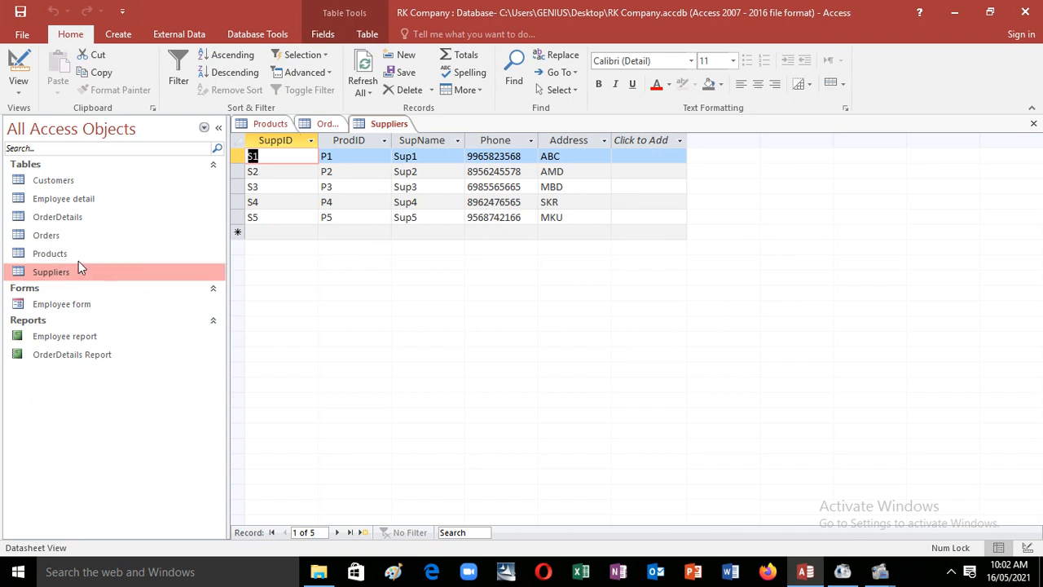
pyautogui.doubleClick(71, 233)
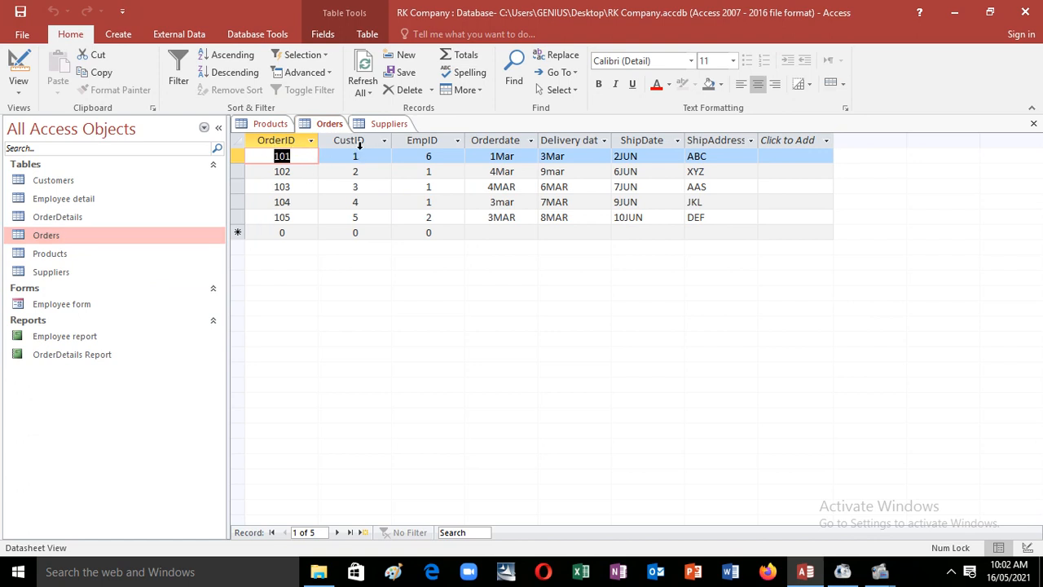
pyautogui.doubleClick(85, 181)
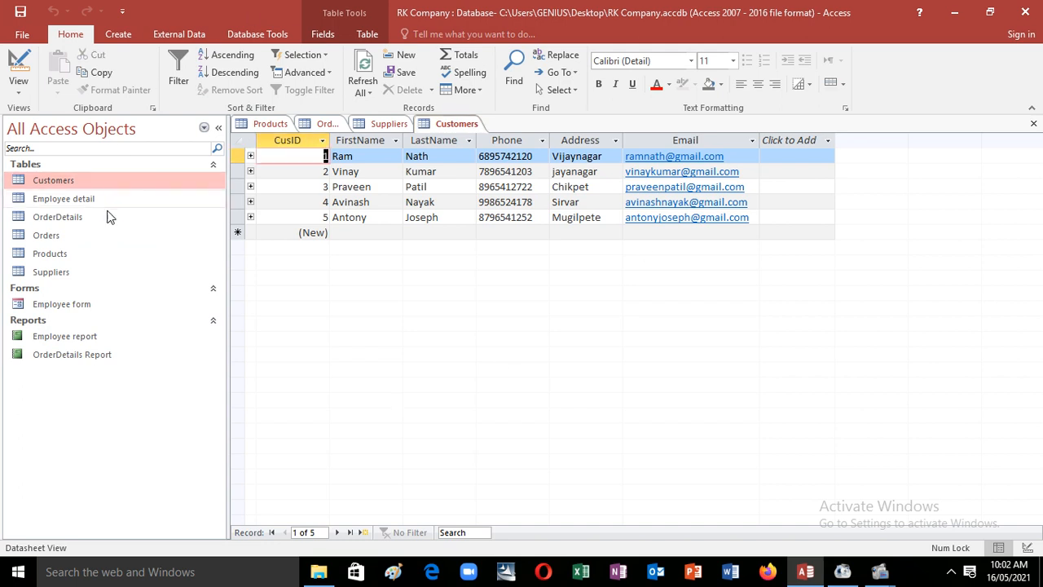
pyautogui.doubleClick(95, 235)
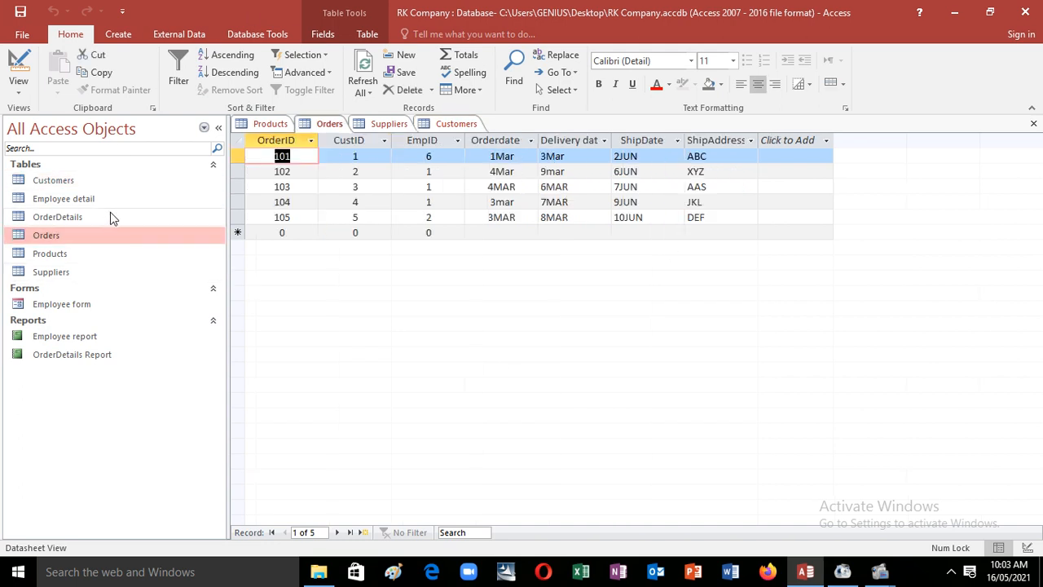
pyautogui.doubleClick(122, 201)
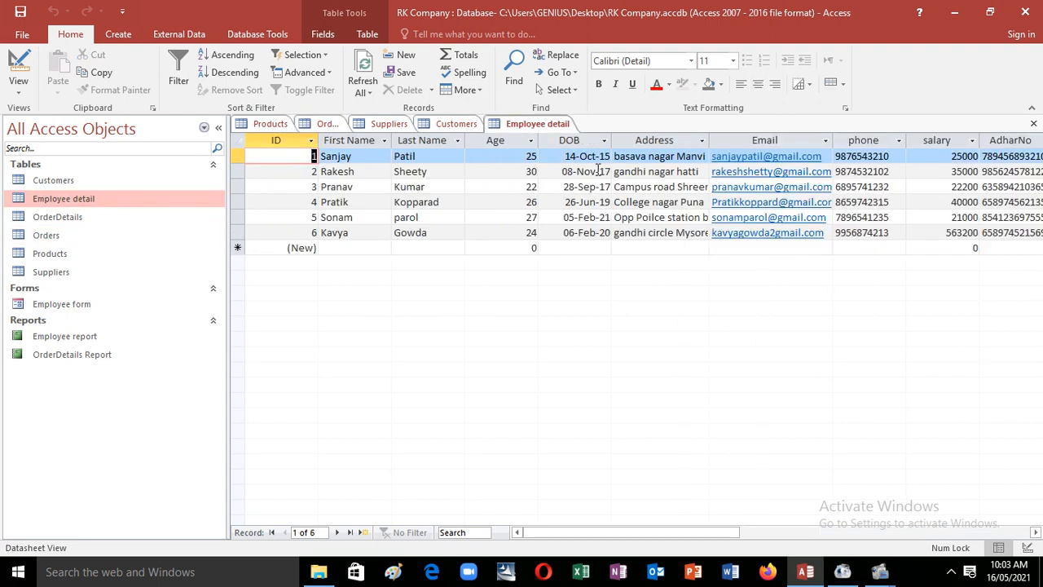
pyautogui.doubleClick(110, 218)
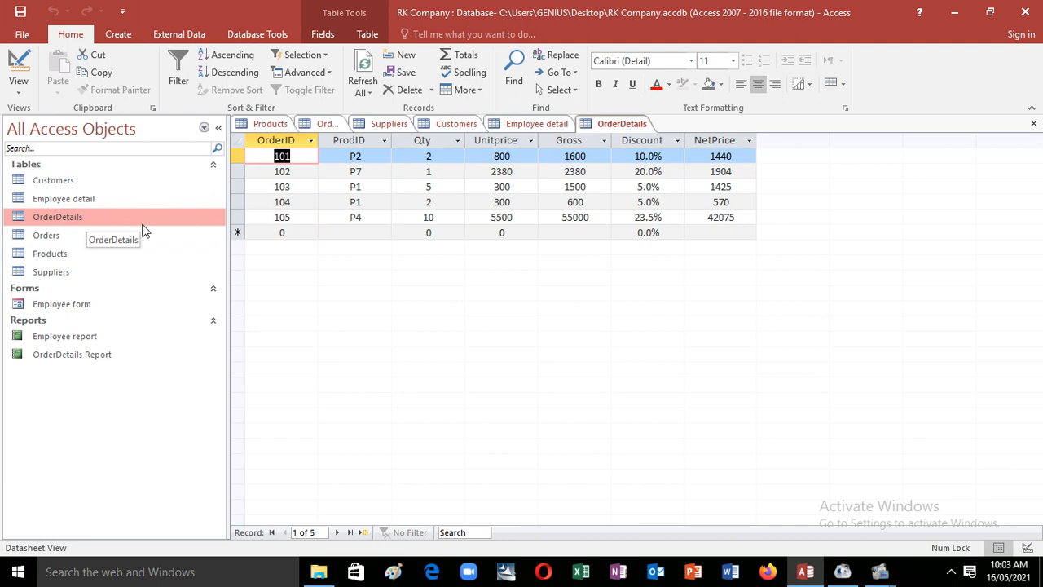
pyautogui.doubleClick(74, 251)
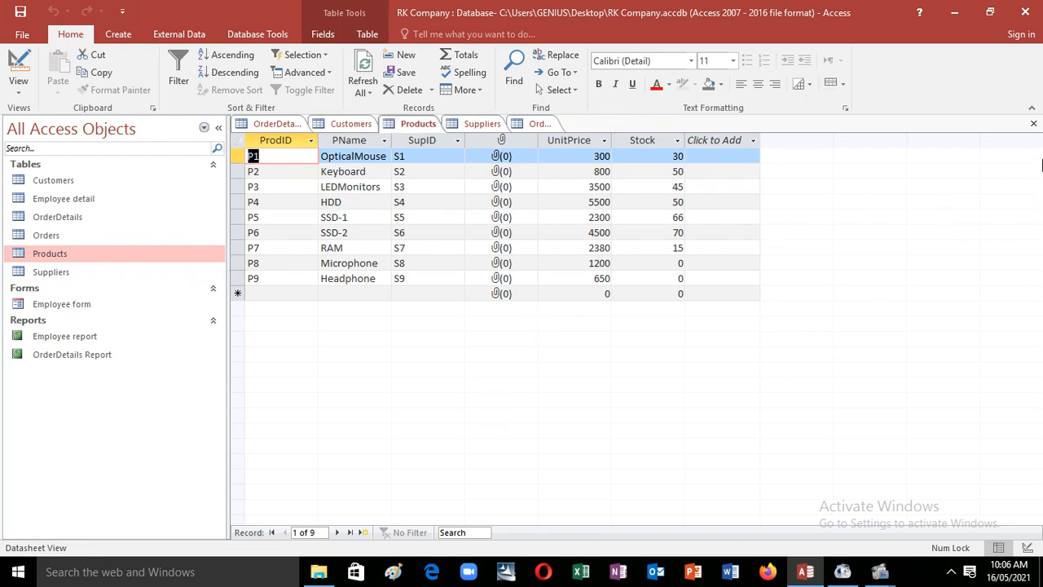
# Step: Close the Products, Orders, Customers and OrderDetails tabs and open Database Tools > Relationships
pyautogui.click(1033, 123)
pyautogui.click(1033, 123)
pyautogui.click(1034, 123)
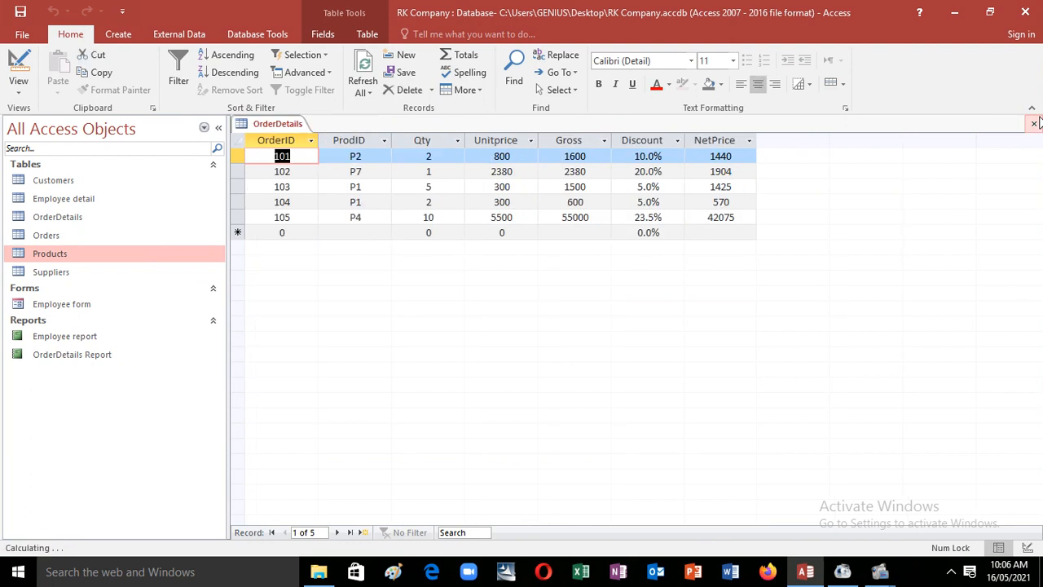
pyautogui.click(1033, 123)
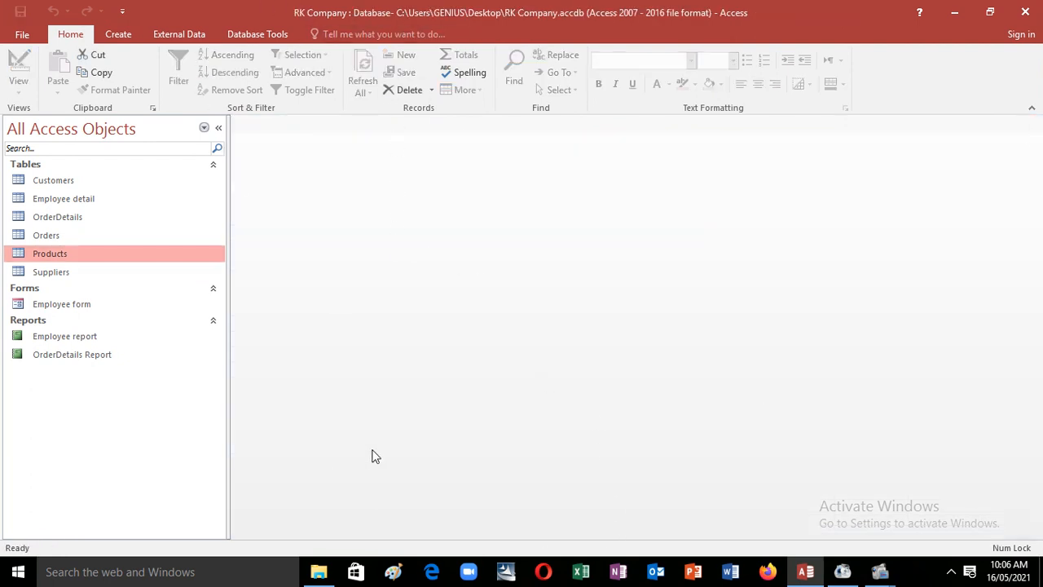
pyautogui.click(272, 33)
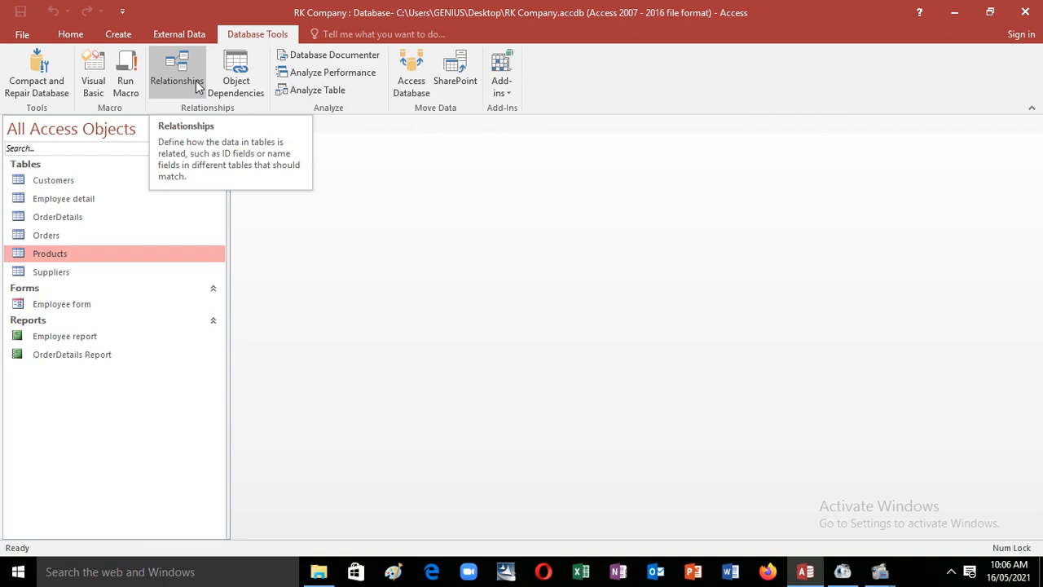
pyautogui.click(196, 80)
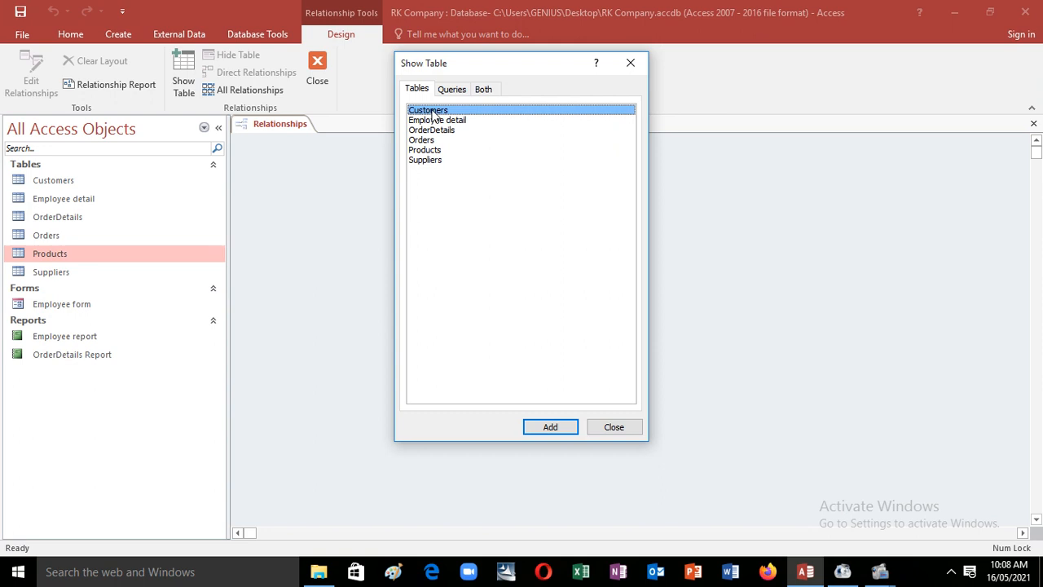
# Step: Add Customers and Orders from the Show Table list to the Relationships layout, then close the list
pyautogui.doubleClick(432, 112)
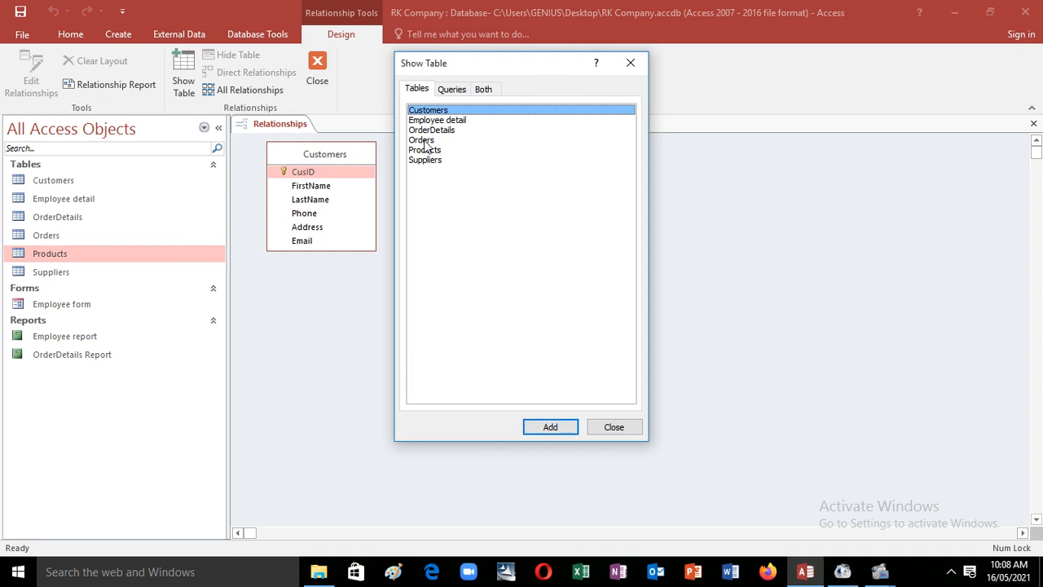
pyautogui.click(427, 142)
pyautogui.click(570, 426)
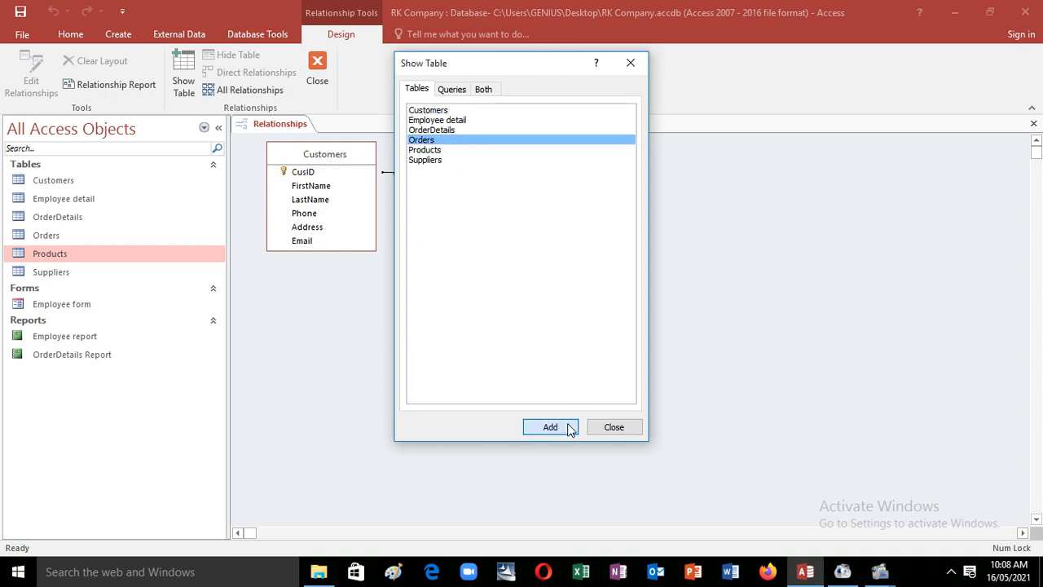
pyautogui.click(613, 427)
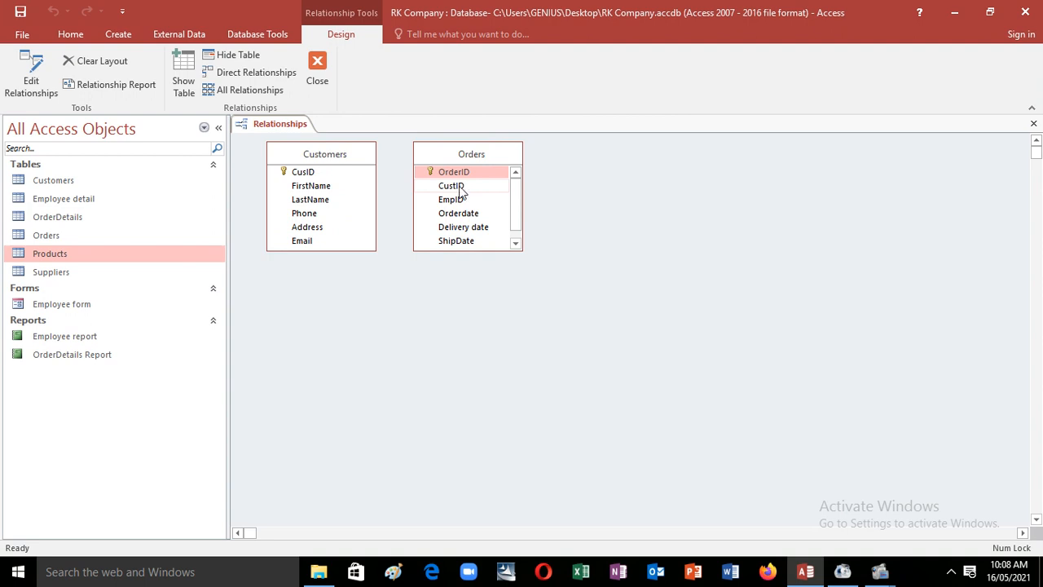
# Step: Move the Orders box right and drag Customers' CusID onto Orders' CustID field
pyautogui.click(423, 174)
pyautogui.moveTo(448, 157); pyautogui.dragTo(559, 167)
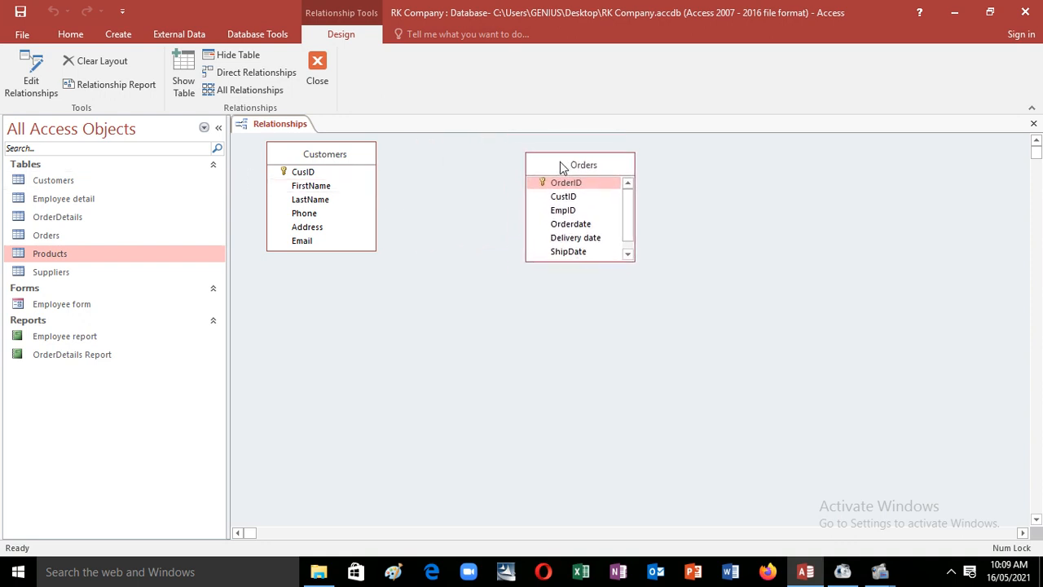
pyautogui.click(310, 175)
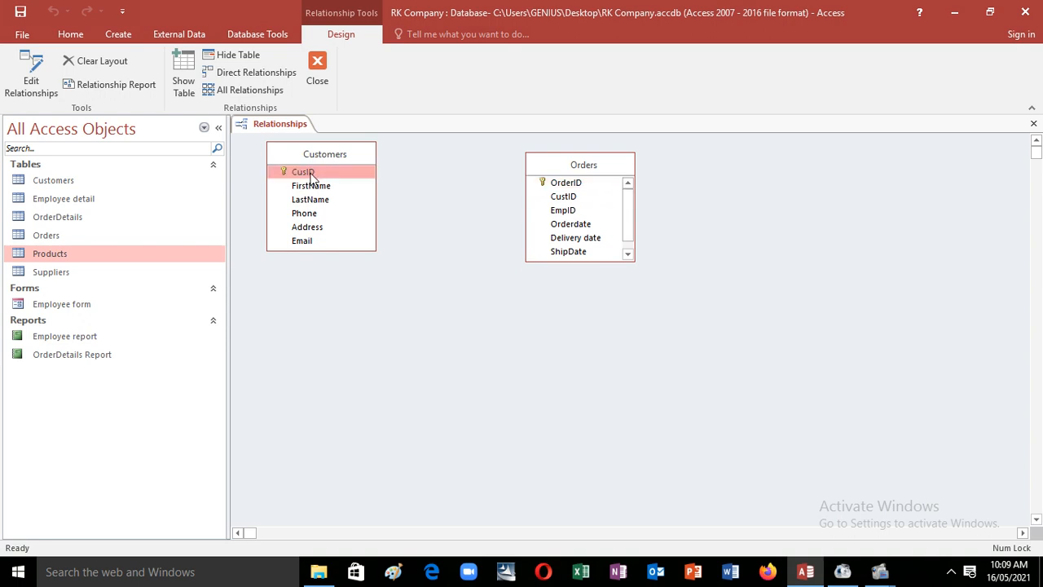
pyautogui.moveTo(312, 178); pyautogui.dragTo(561, 201)
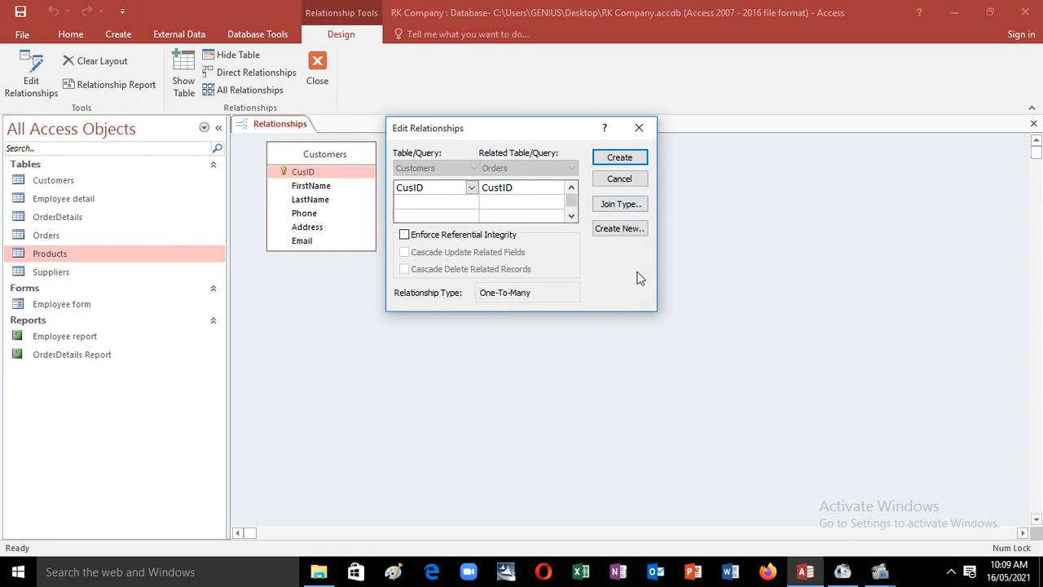
# Step: Create the one-to-many CusID–CustID relationship between Customers and Orders
pyautogui.click(619, 158)
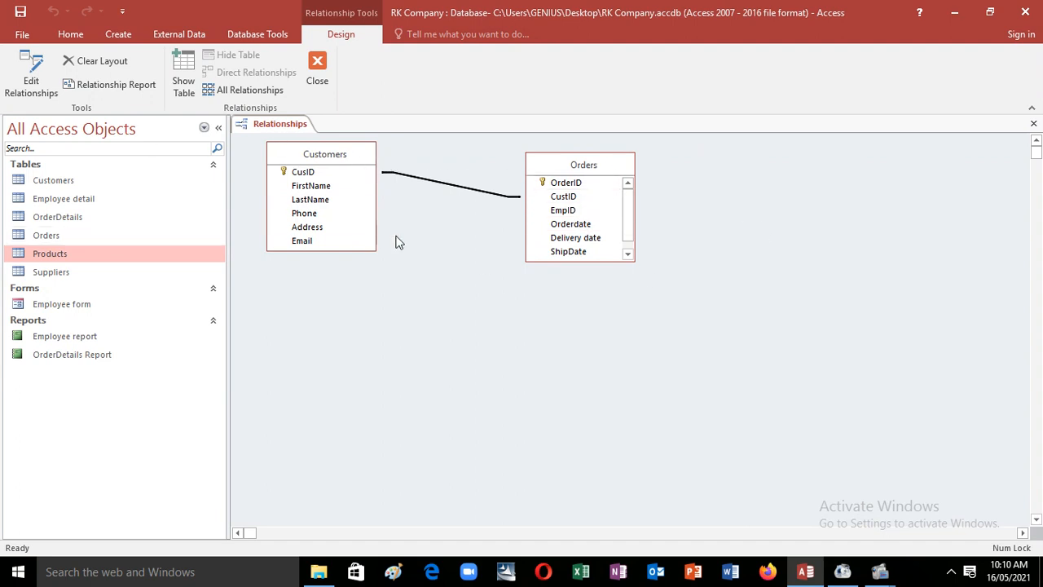
# Step: Open the Customers datasheet and expand each of the five customers' related orders (101–105)
pyautogui.doubleClick(64, 182)
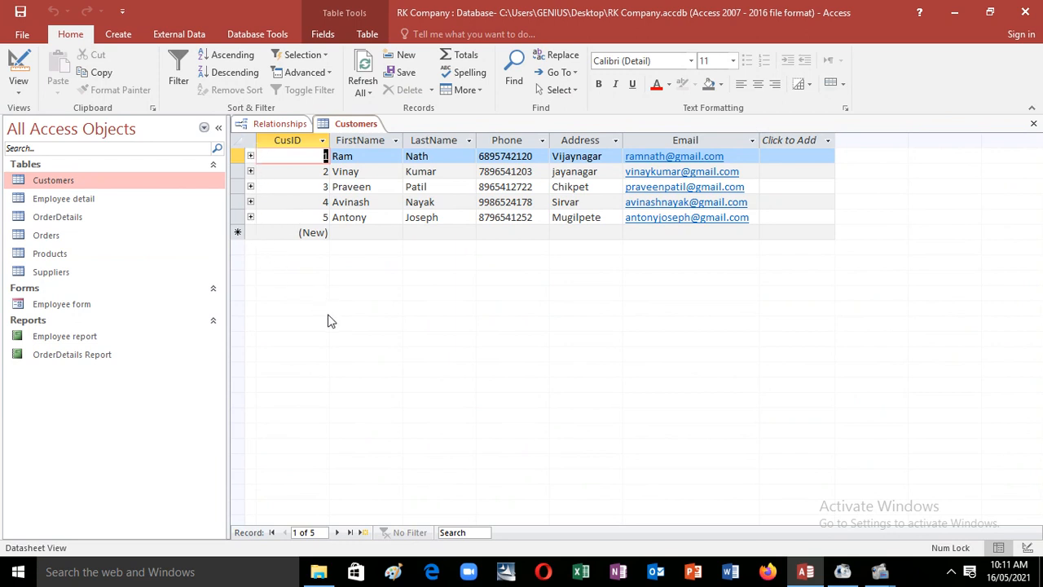
pyautogui.click(250, 156)
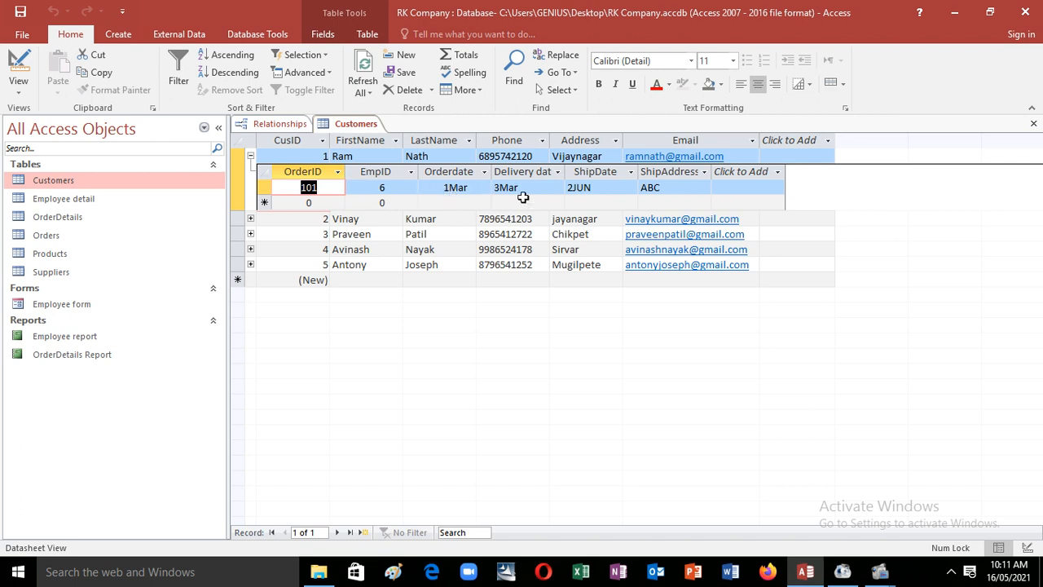
pyautogui.click(250, 218)
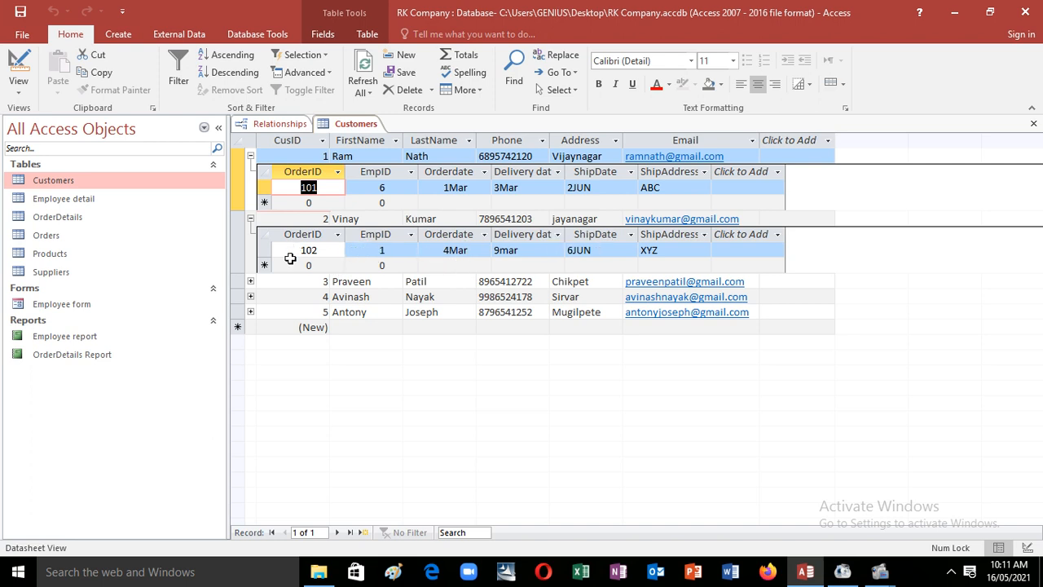
pyautogui.click(251, 282)
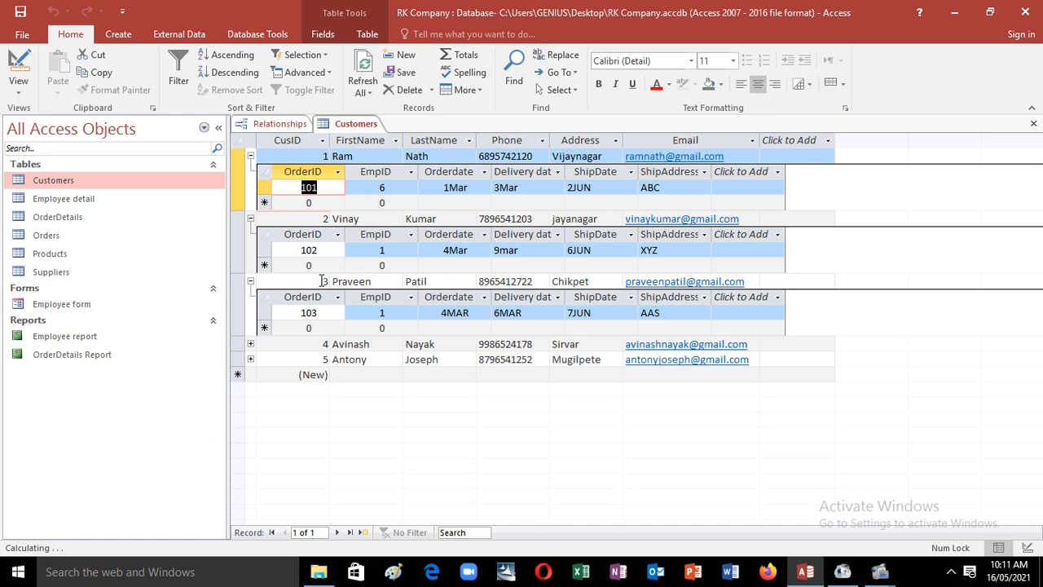
pyautogui.click(250, 345)
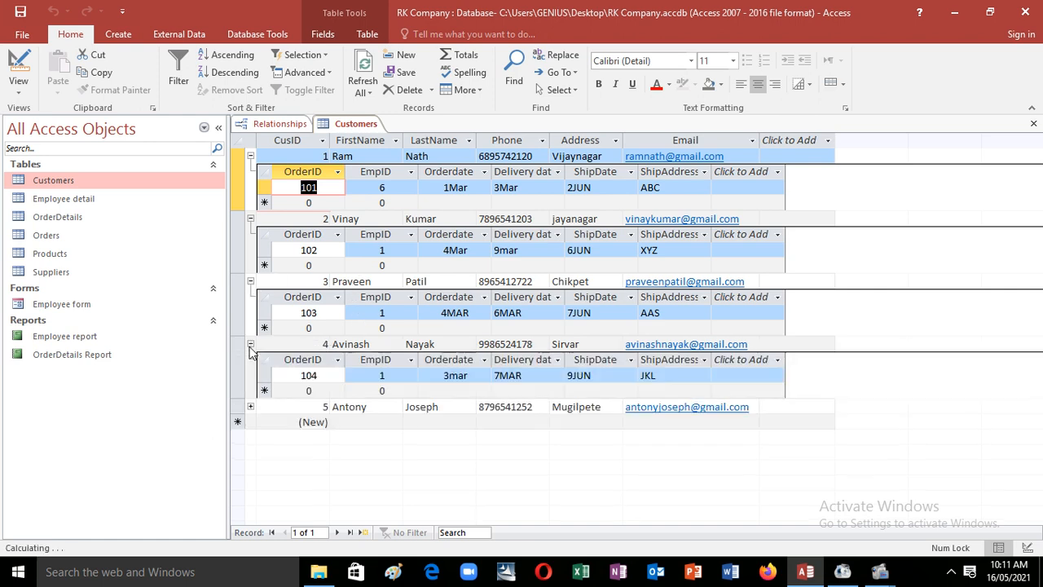
pyautogui.click(251, 407)
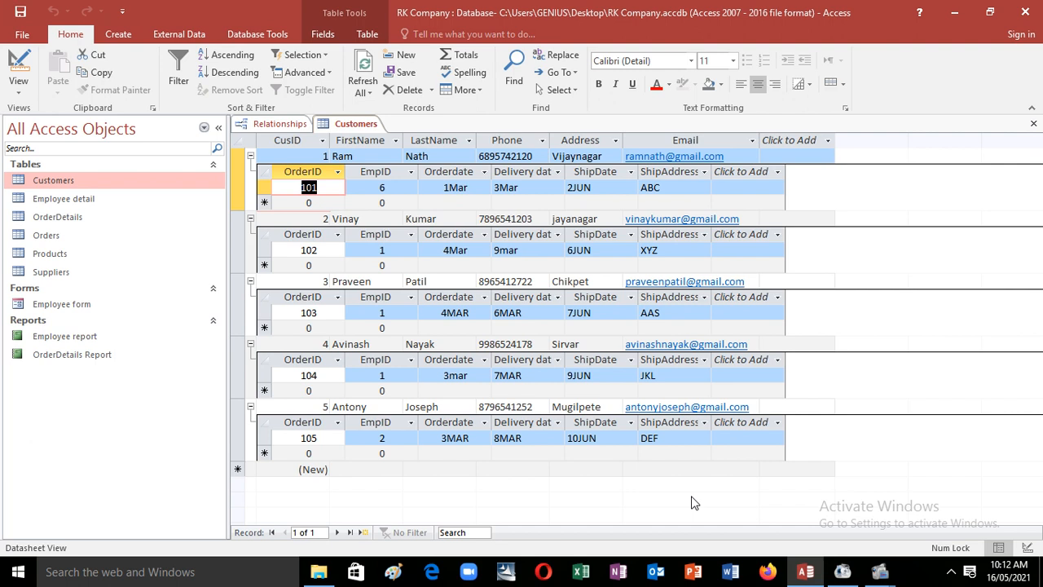
# Step: Open the Orders datasheet, then collapse all five customer subdatasheets in Customers
pyautogui.doubleClick(86, 236)
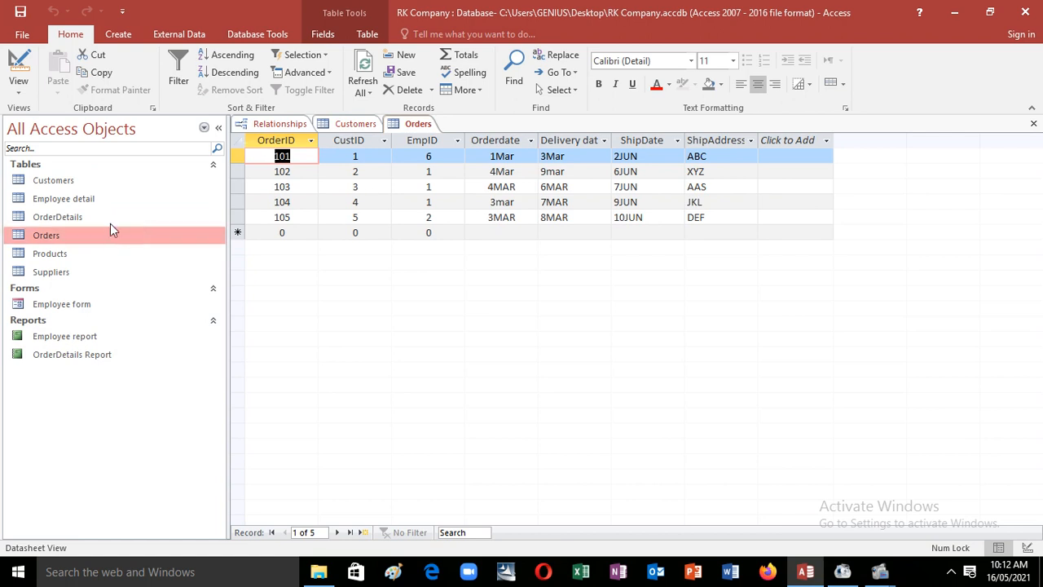
pyautogui.doubleClick(106, 180)
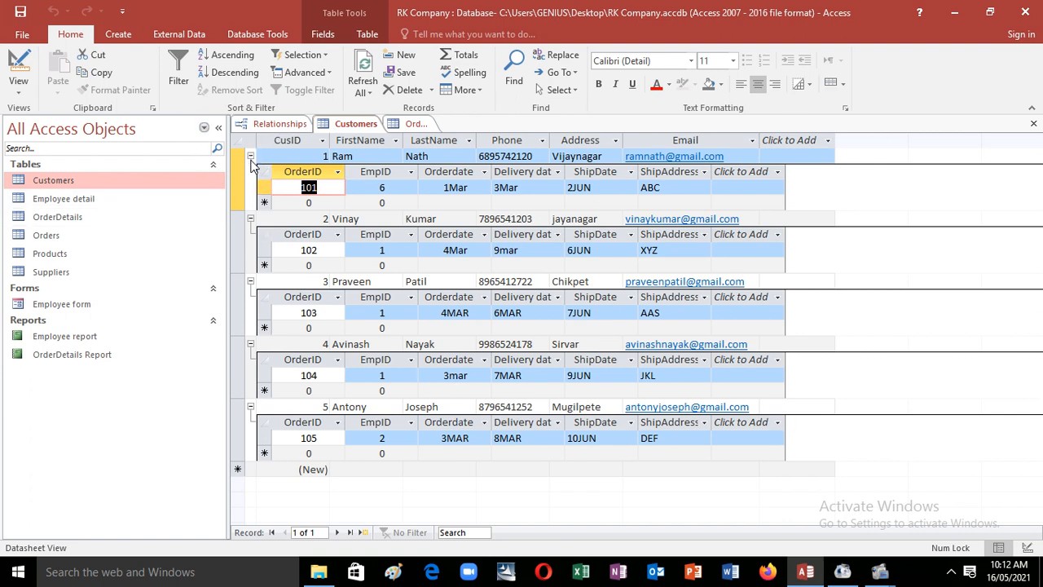
pyautogui.click(250, 156)
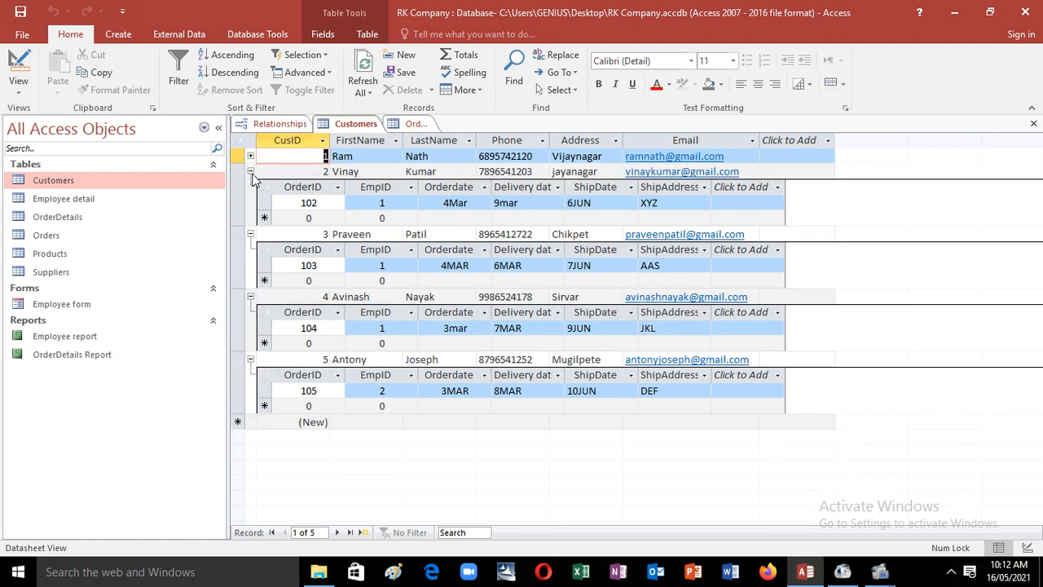
pyautogui.click(251, 171)
pyautogui.click(250, 187)
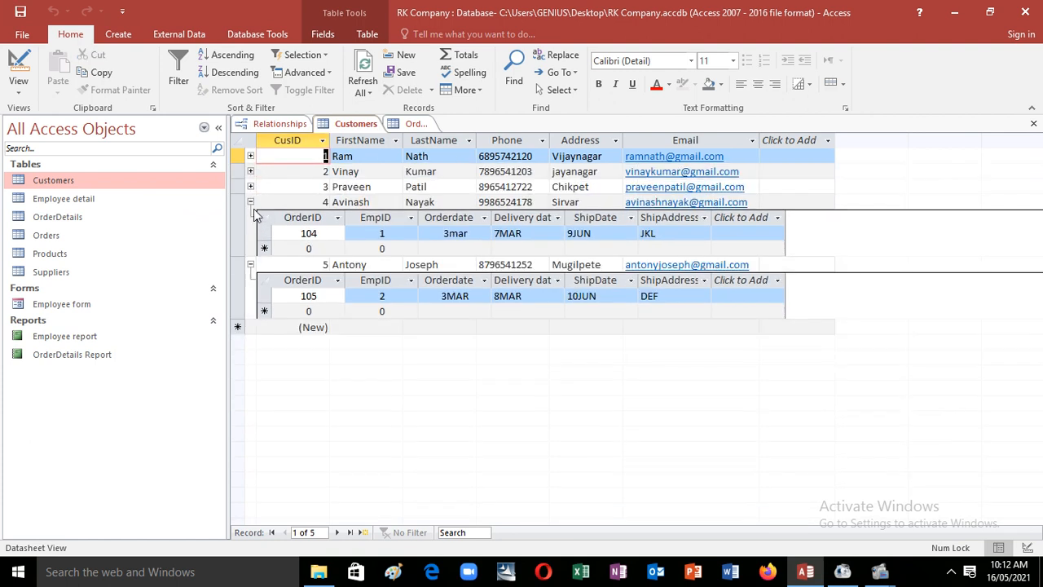
pyautogui.click(251, 203)
pyautogui.click(251, 216)
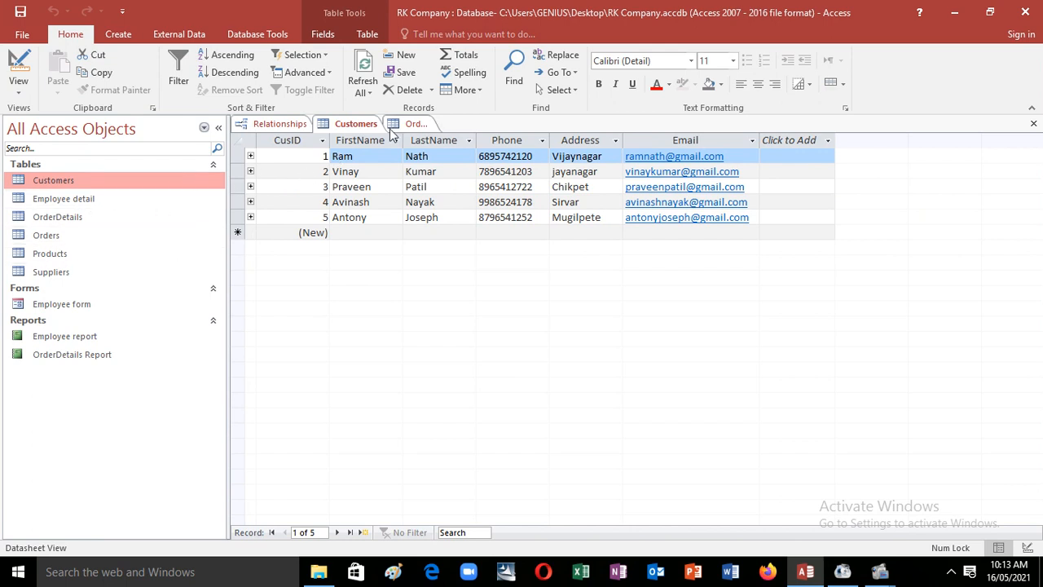
pyautogui.click(289, 140)
# Step: Try enforcing referential integrity on Customers–Orders; Access refuses because the table is locked
pyautogui.click(281, 124)
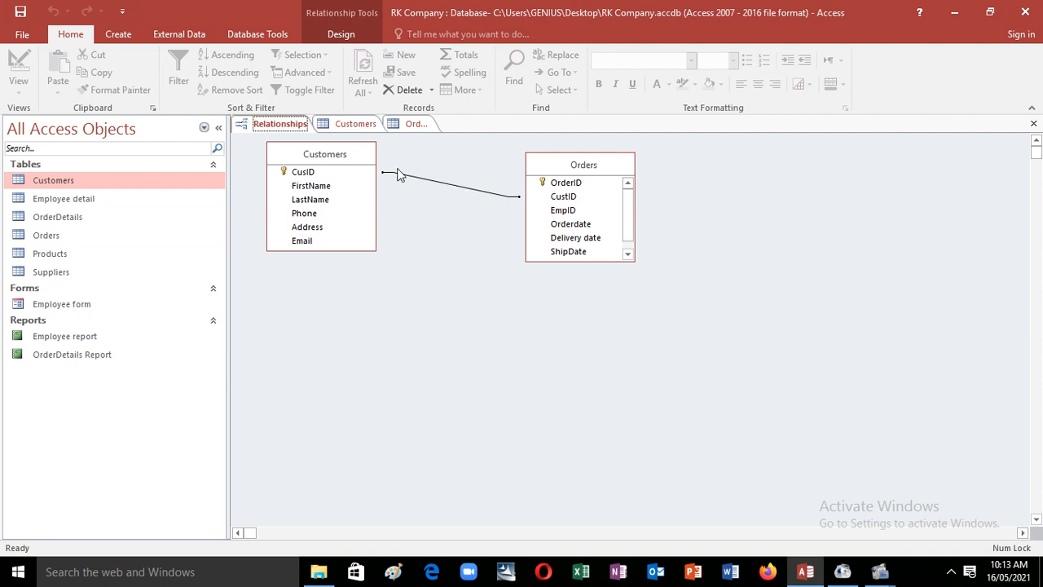
pyautogui.doubleClick(440, 186)
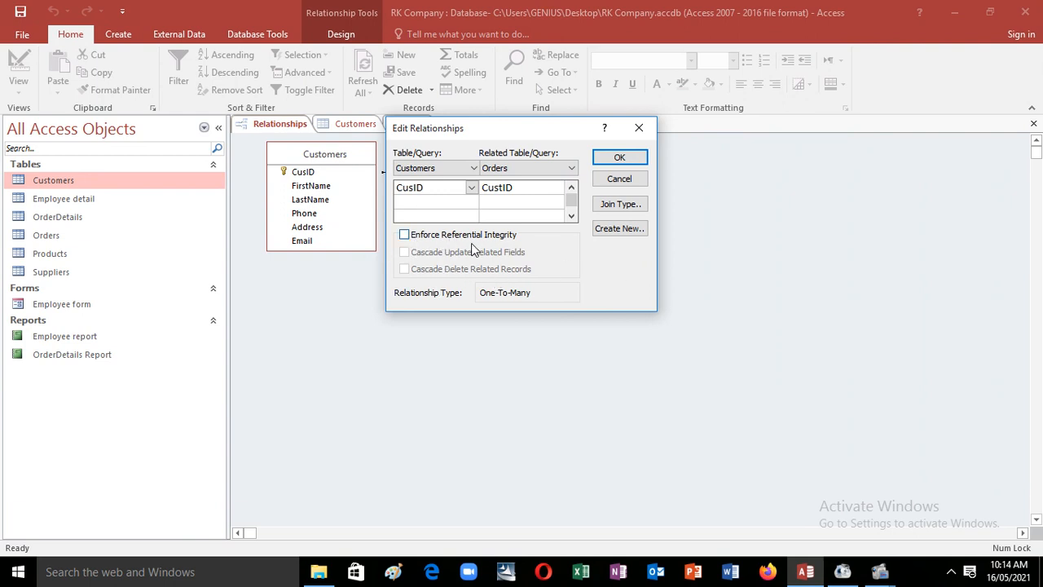
pyautogui.click(405, 235)
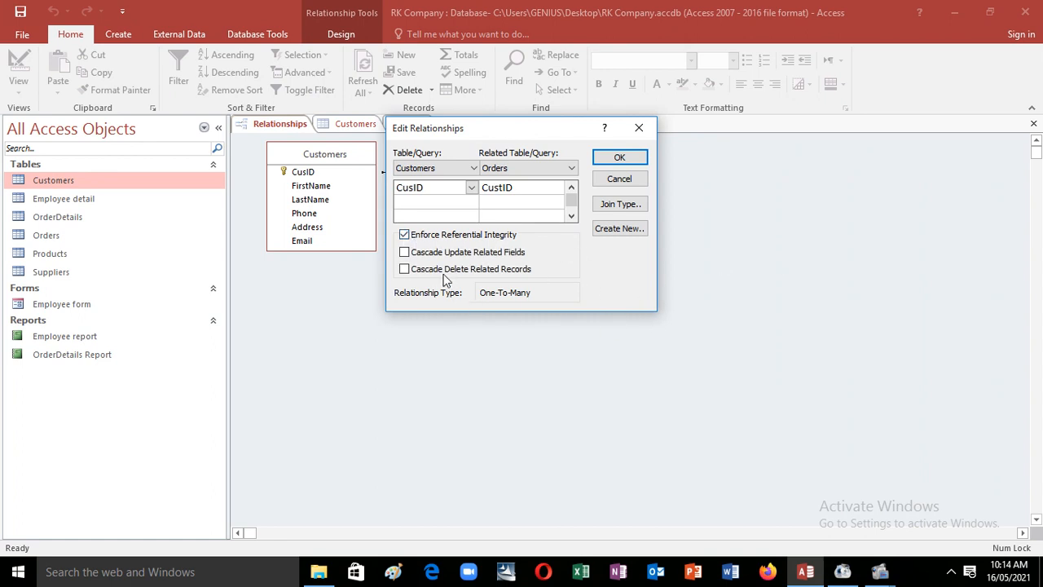
pyautogui.click(613, 159)
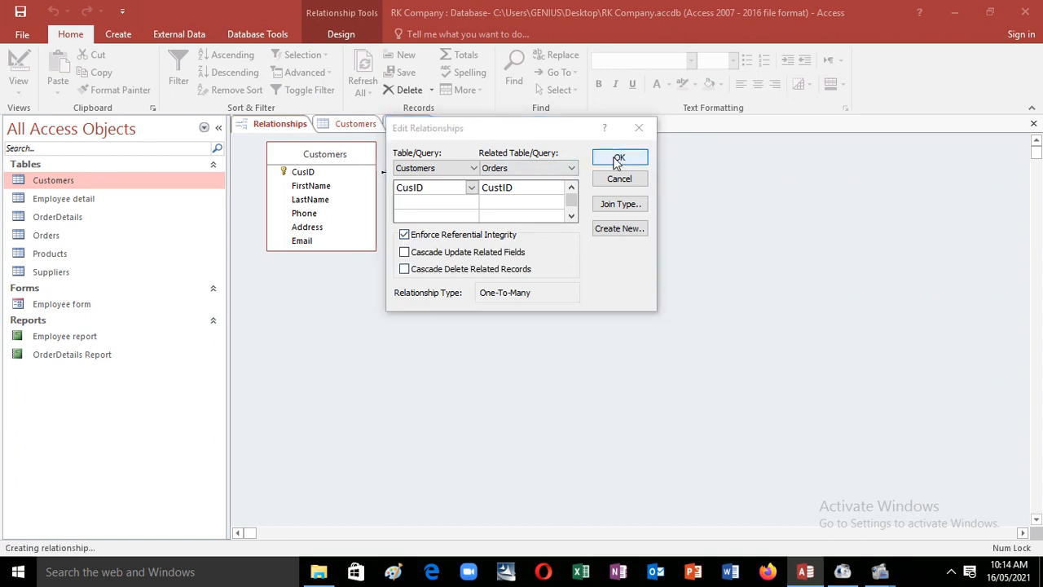
pyautogui.click(507, 331)
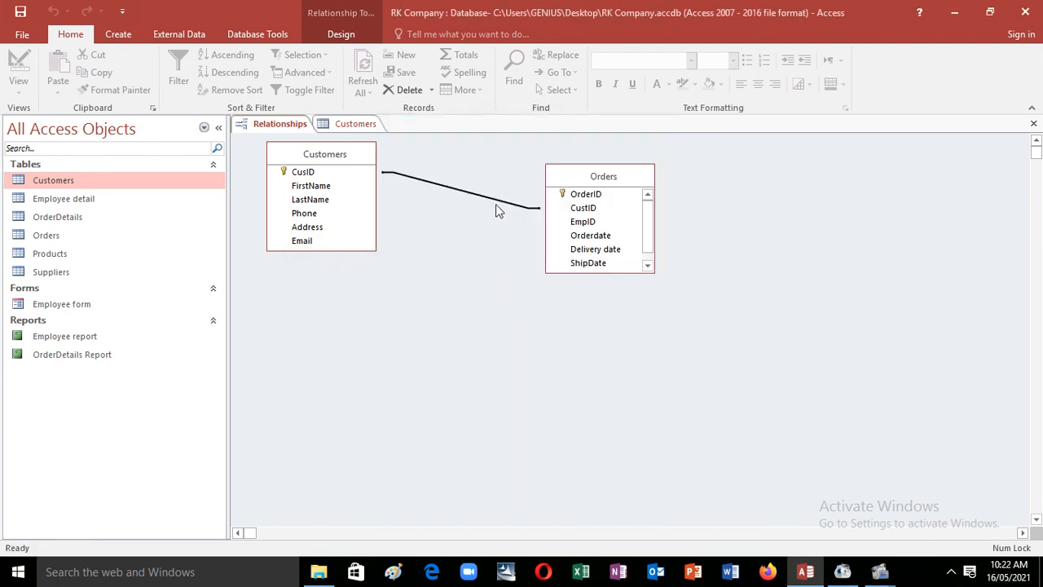
# Step: Retry enforcing integrity on the Customers–Orders link, hit the same lock error, and close the dialog
pyautogui.doubleClick(498, 205)
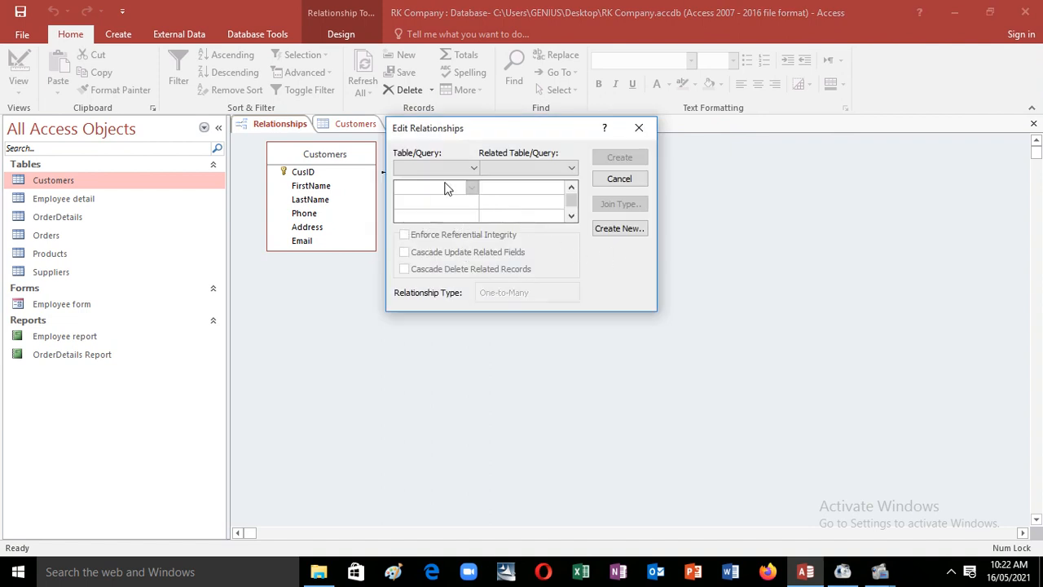
pyautogui.click(639, 129)
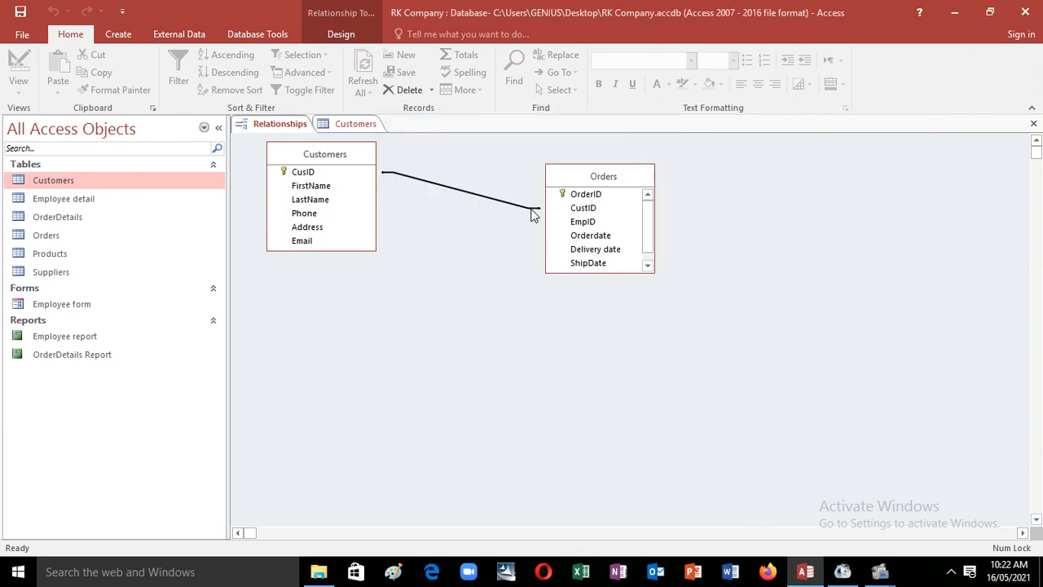
pyautogui.doubleClick(534, 213)
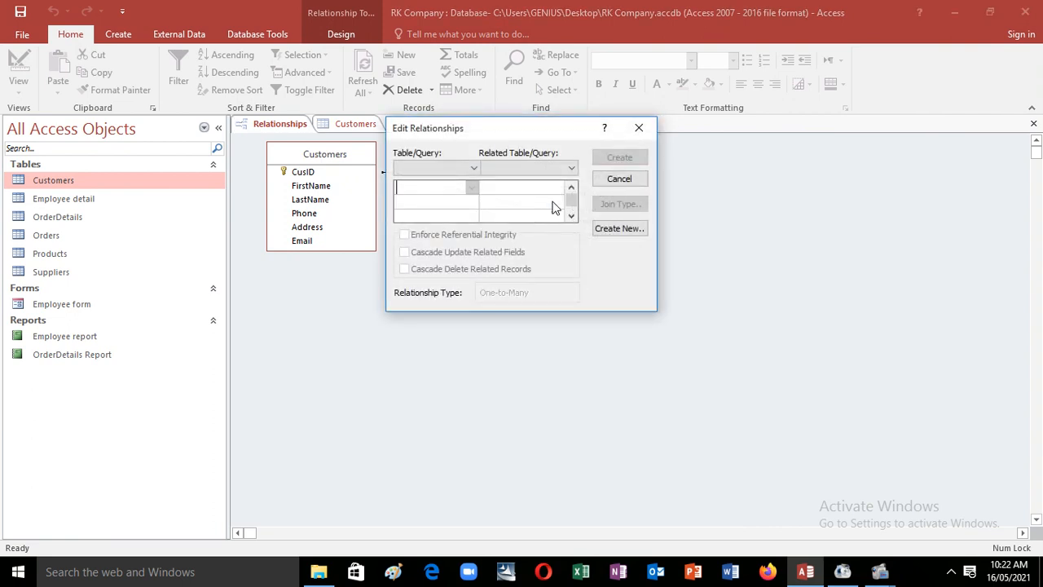
pyautogui.click(619, 179)
pyautogui.doubleClick(530, 207)
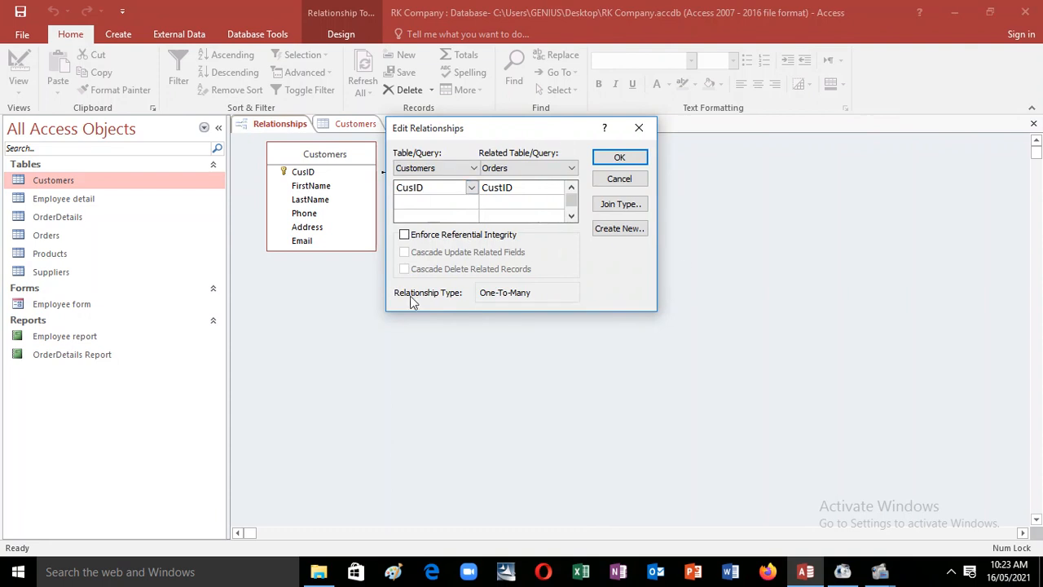
pyautogui.click(404, 235)
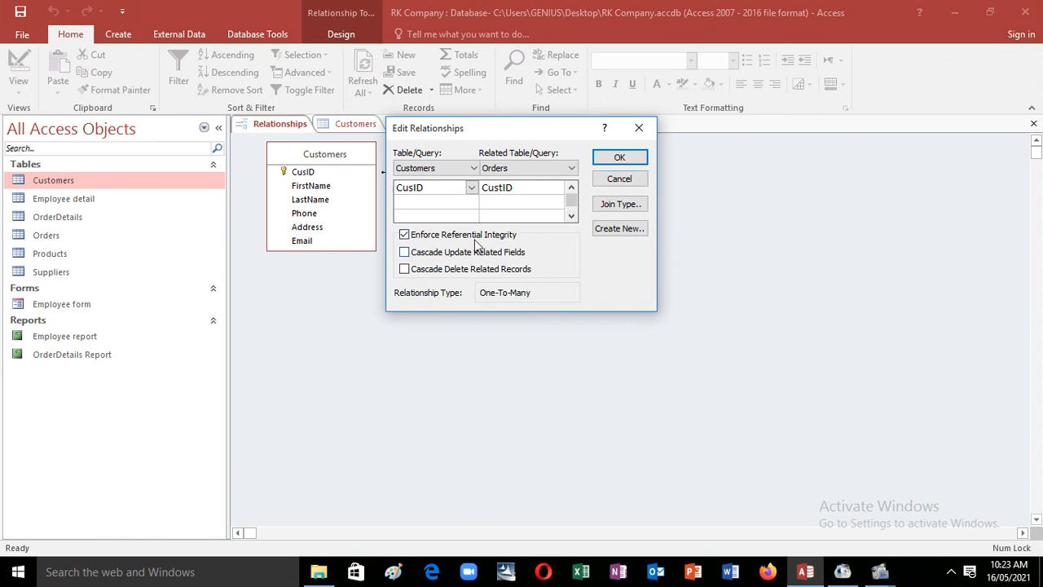
pyautogui.click(621, 160)
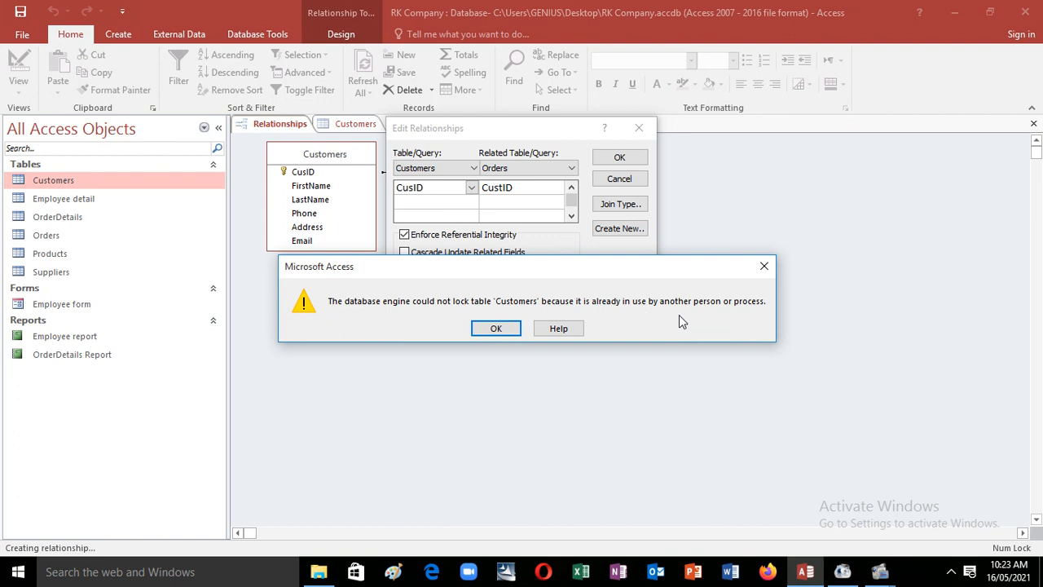
pyautogui.click(509, 328)
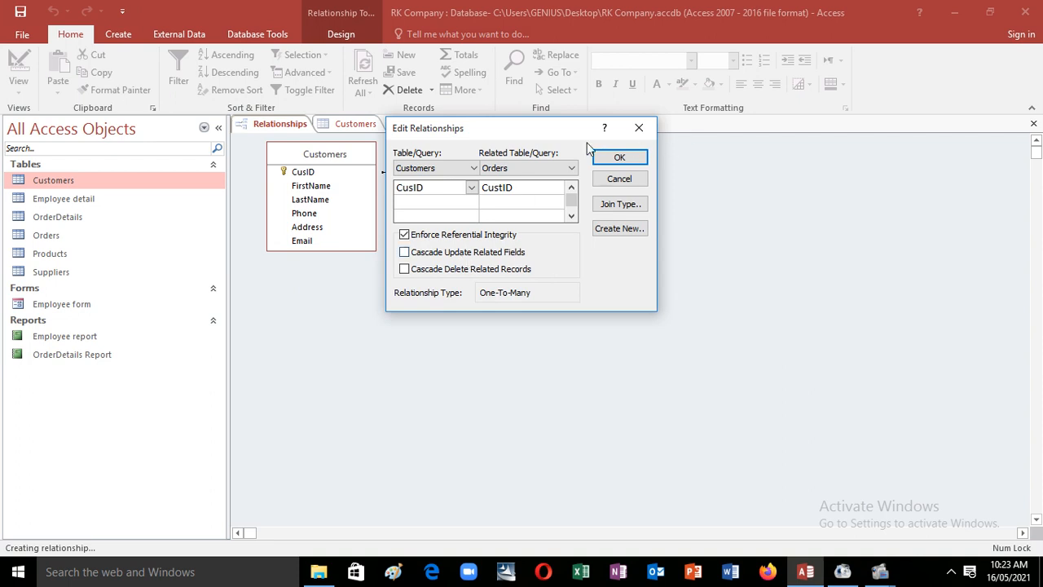
pyautogui.moveTo(568, 132); pyautogui.dragTo(595, 273)
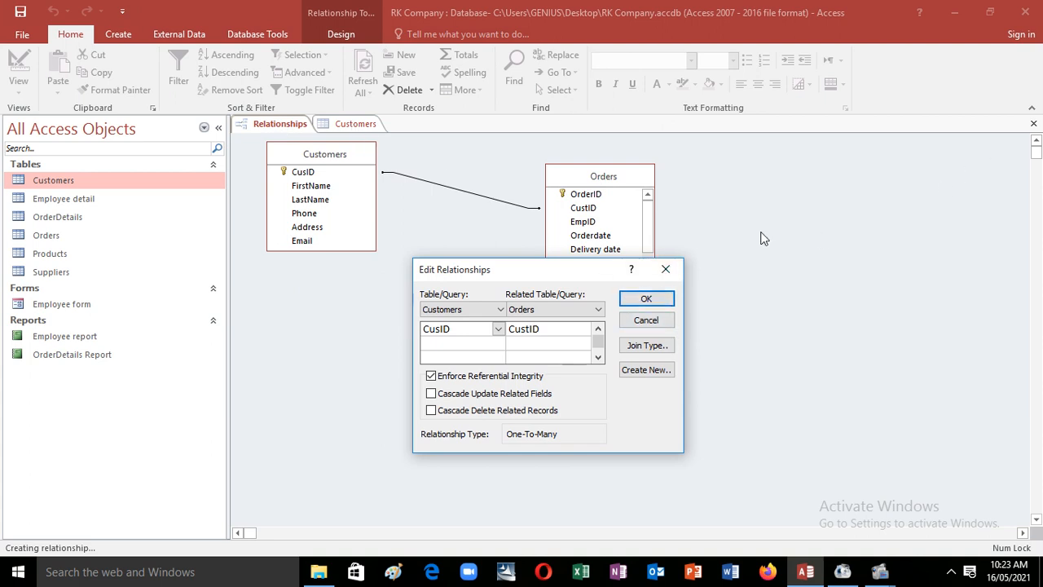
pyautogui.click(667, 277)
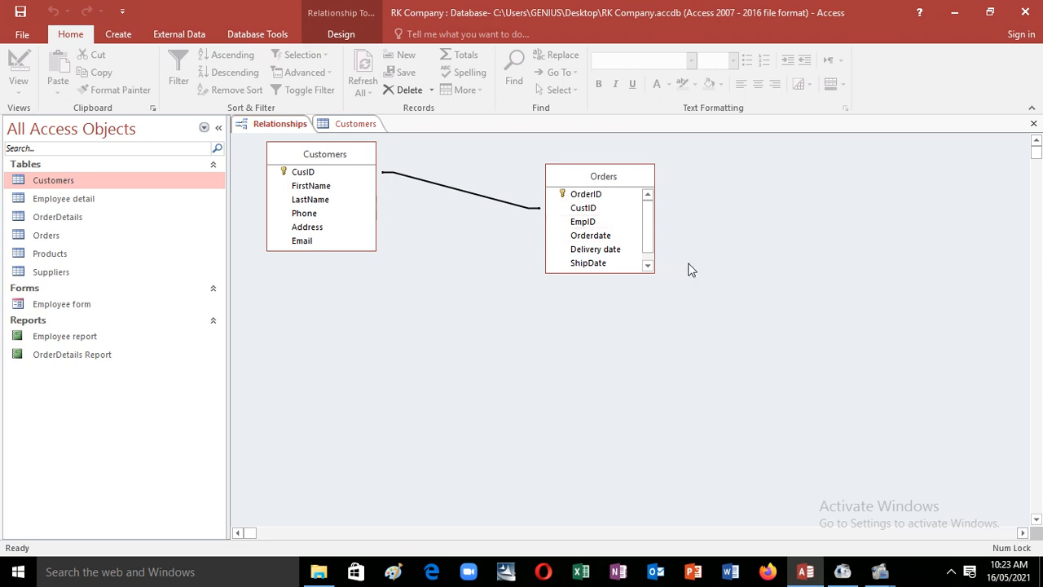
pyautogui.click(347, 126)
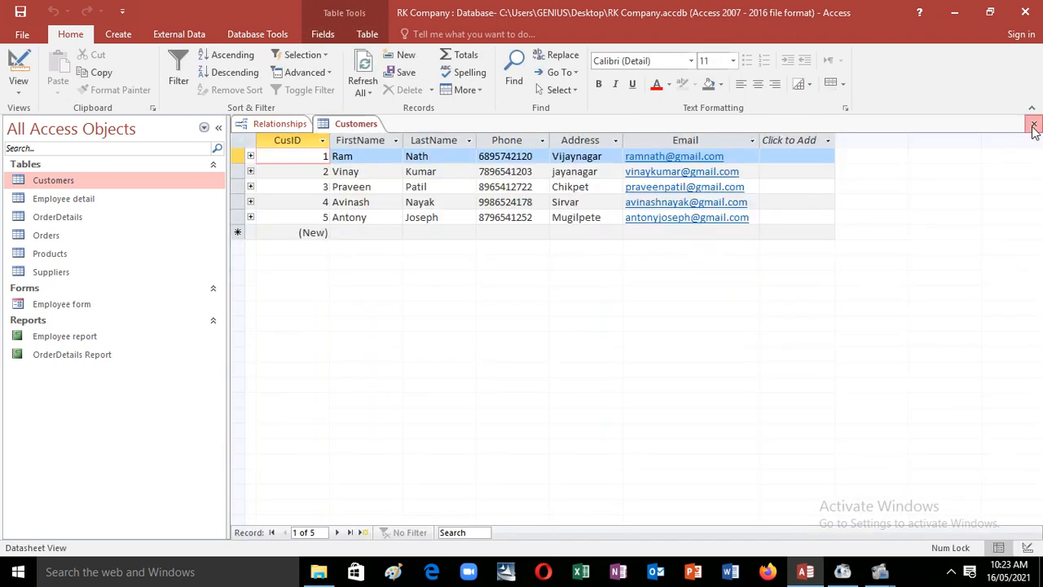
# Step: Close Customers, then enforce referential integrity on the Customers–Orders link, giving 1 and ∞ ends
pyautogui.click(1033, 126)
pyautogui.doubleClick(459, 190)
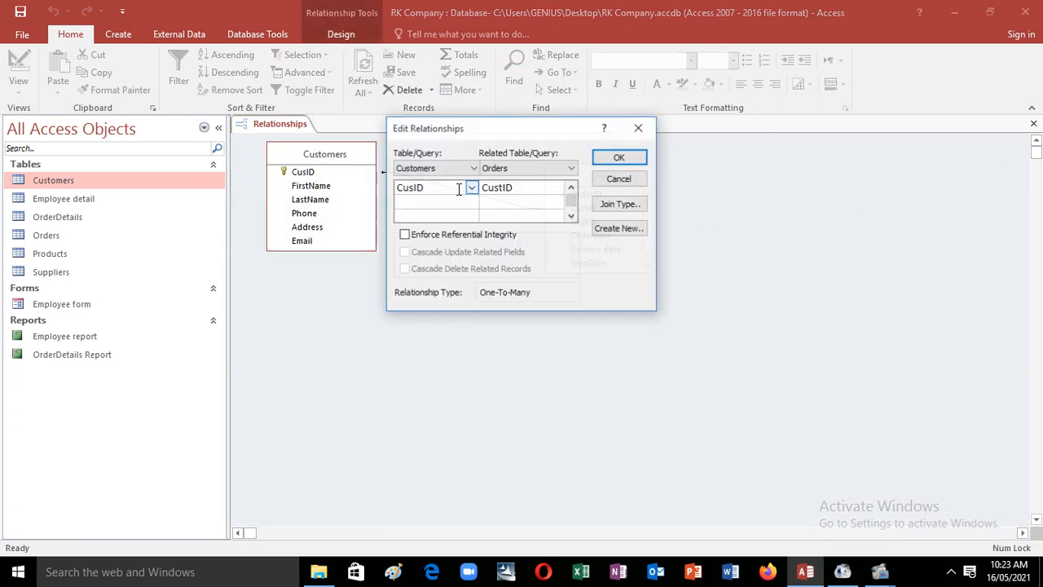
pyautogui.click(405, 236)
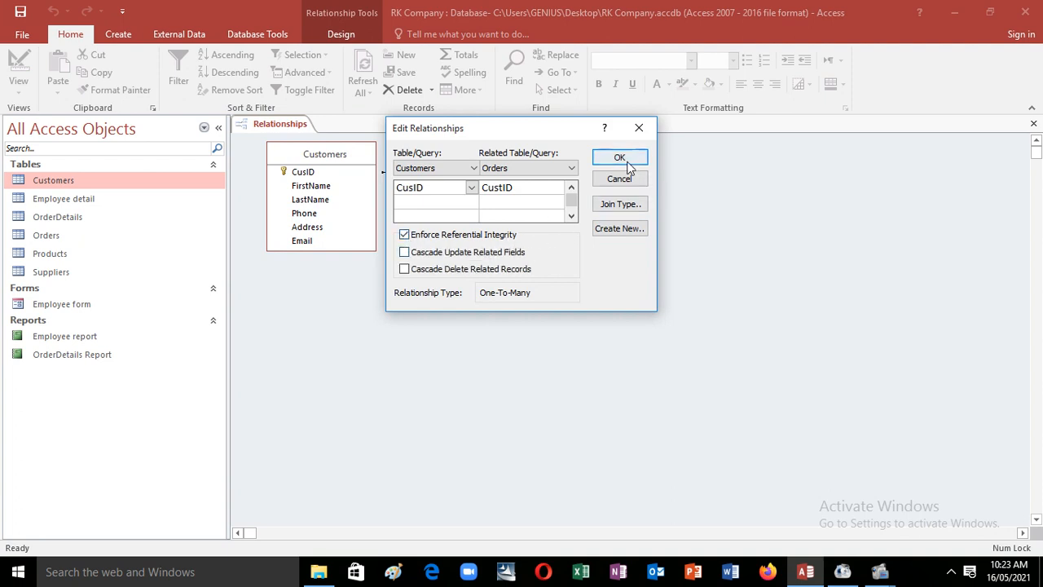
pyautogui.click(627, 164)
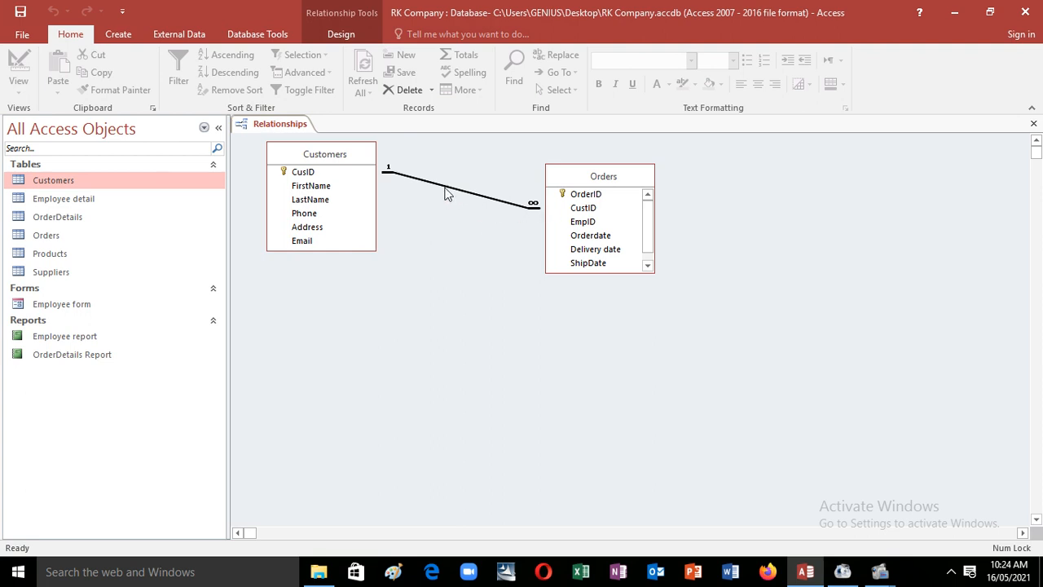
# Step: Open the Orders datasheet and start order 106 with CustID 99 and EmpID 2
pyautogui.click(559, 262)
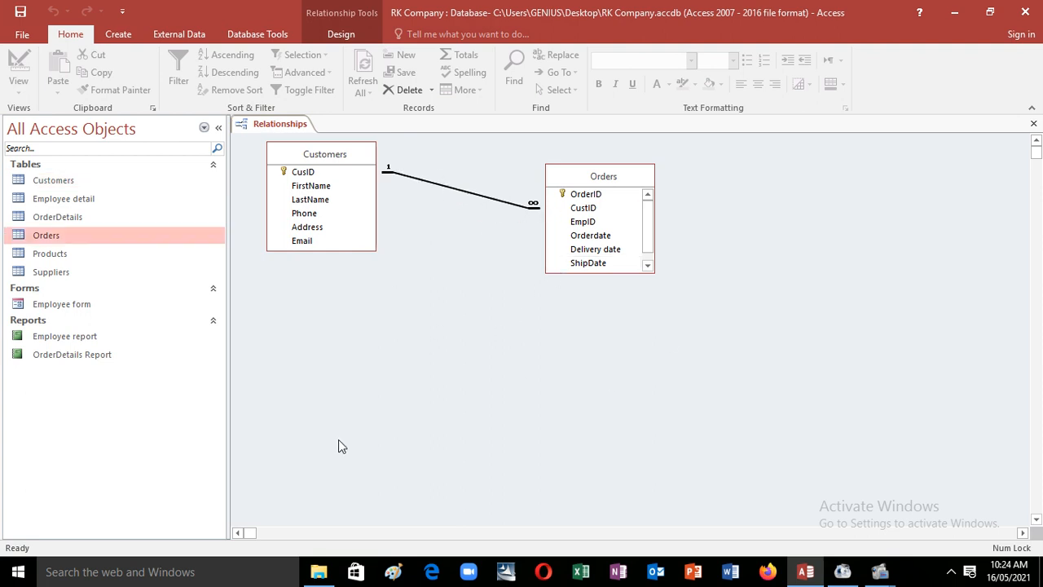
pyautogui.doubleClick(134, 236)
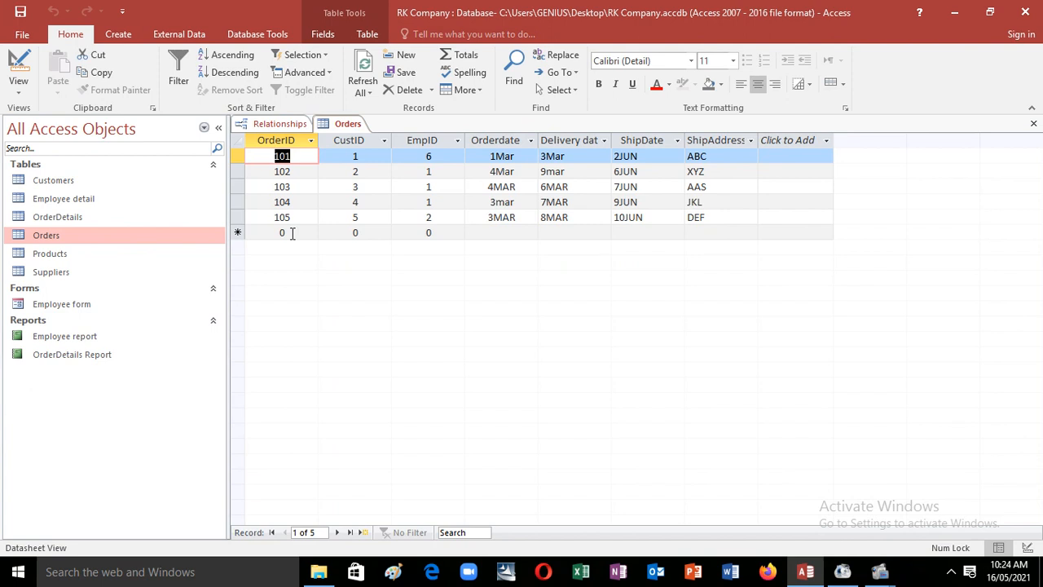
pyautogui.click(292, 233)
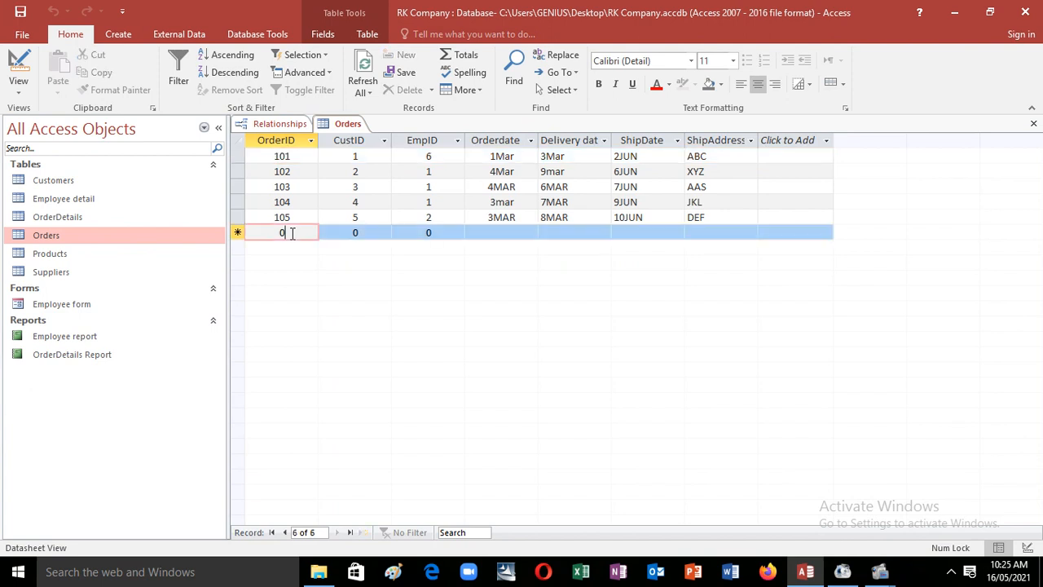
pyautogui.press('BackSpace')
pyautogui.write('10')
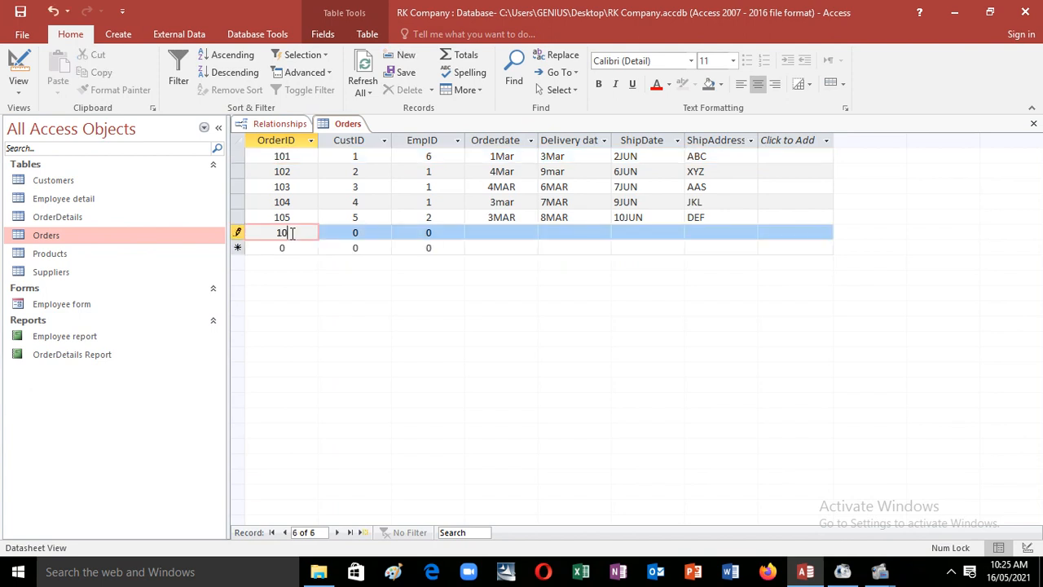
pyautogui.write('6')
pyautogui.press('Tab')
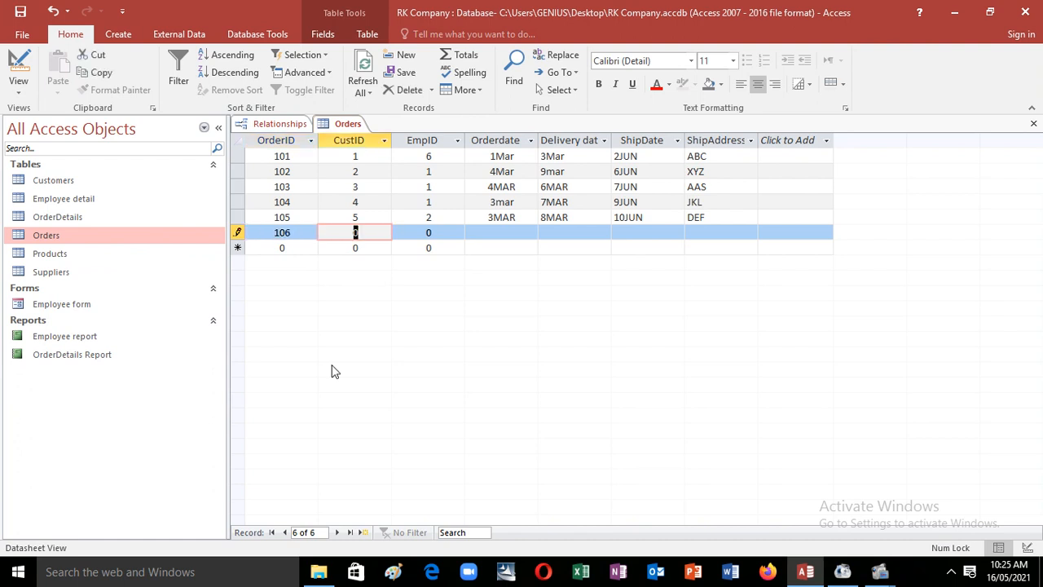
pyautogui.write('99')
pyautogui.press('Tab')
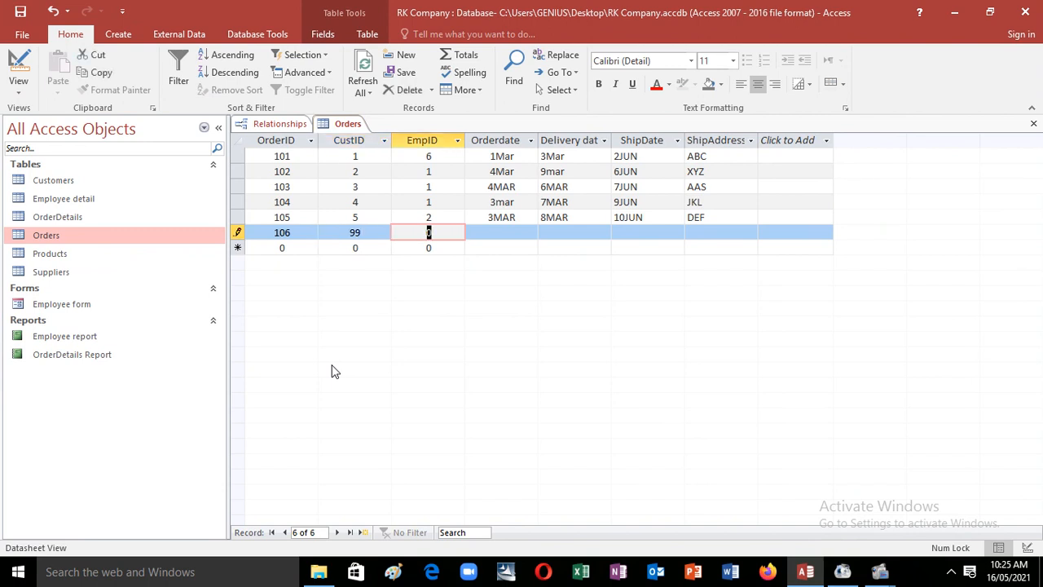
pyautogui.write('2')
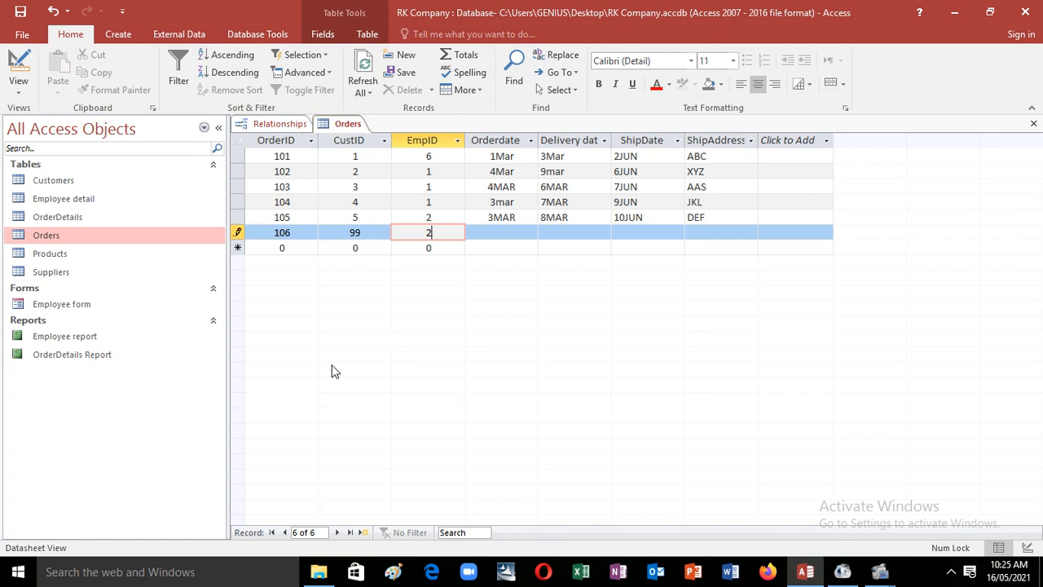
pyautogui.press('Tab')
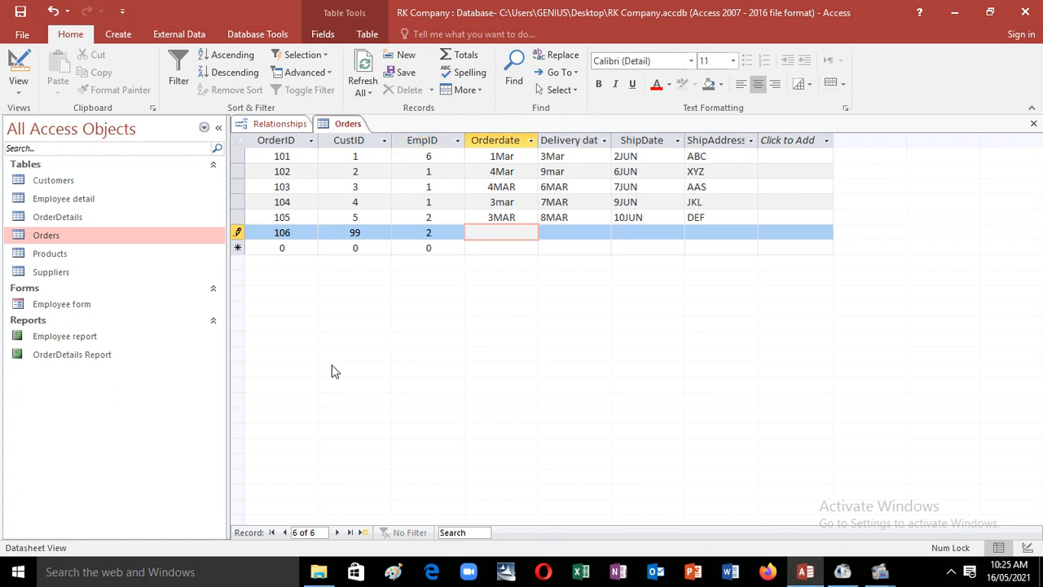
# Step: Enter dates 11MAR and 9Mar and ship address KLM, then save and dismiss the rejection
pyautogui.write('11MAR')
pyautogui.press('Tab')
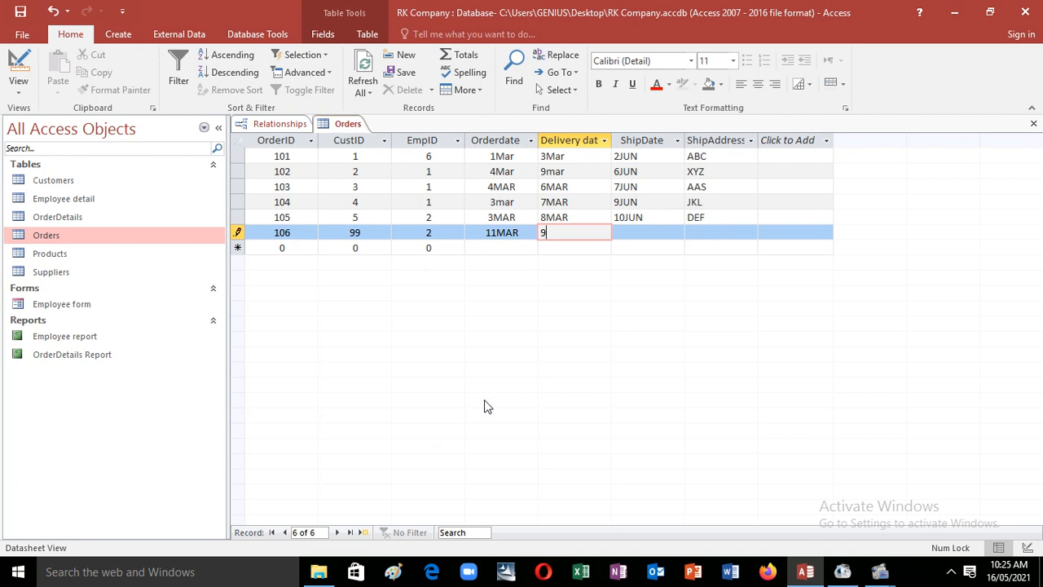
pyautogui.write('9Mar')
pyautogui.press('Tab')
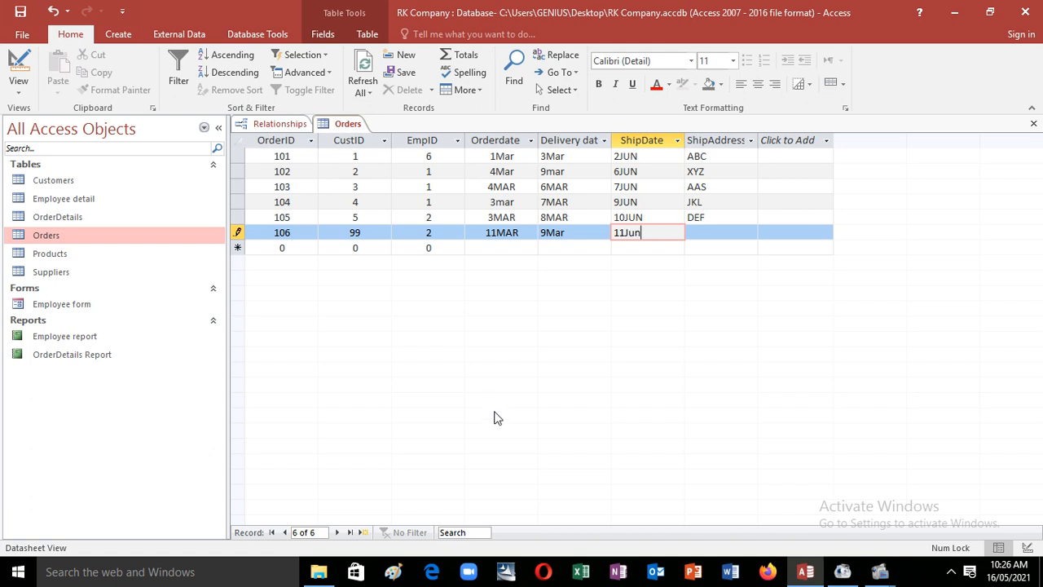
pyautogui.press('Tab')
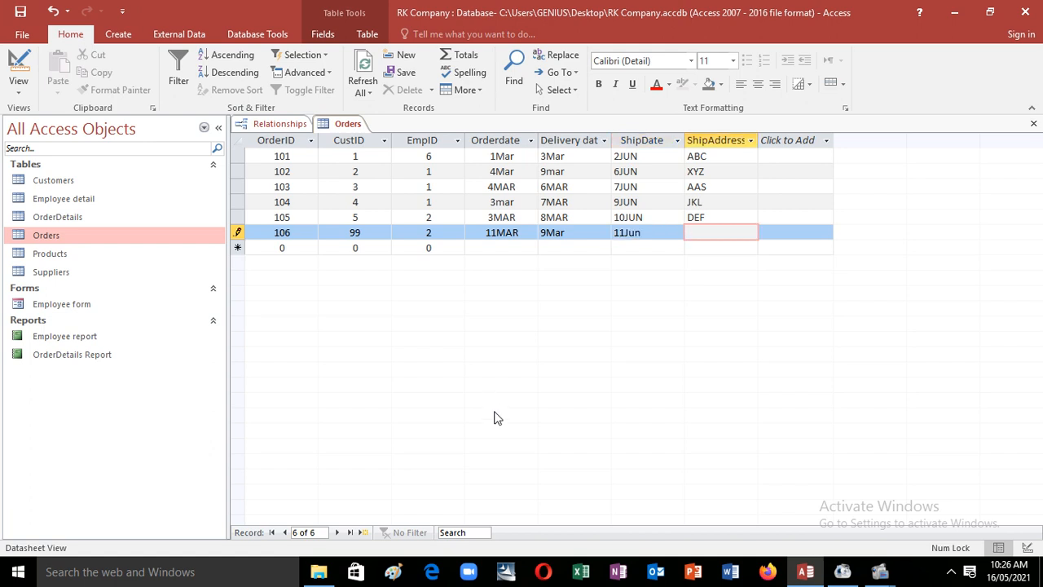
pyautogui.write('KLM')
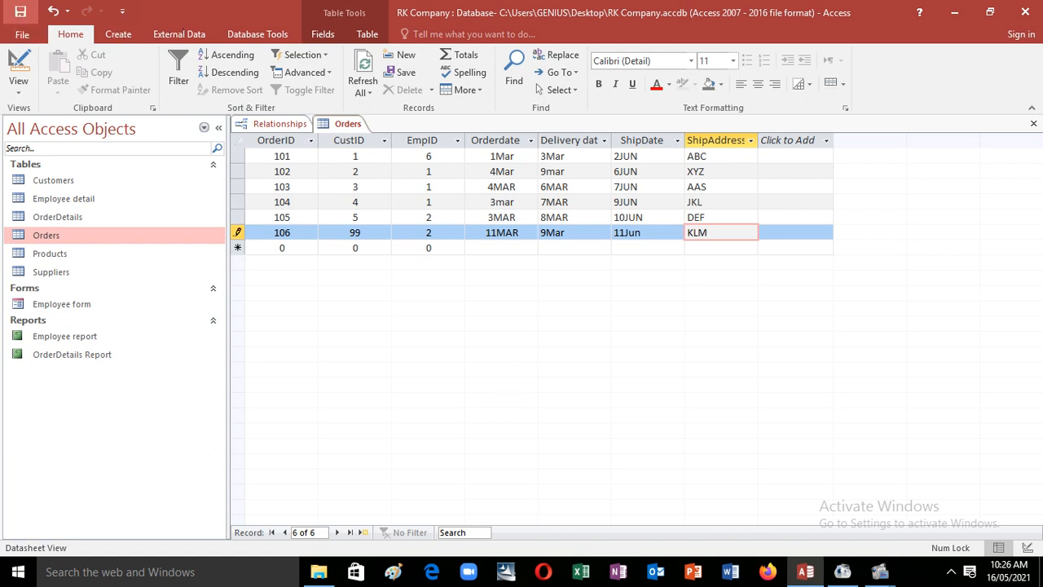
pyautogui.click(20, 10)
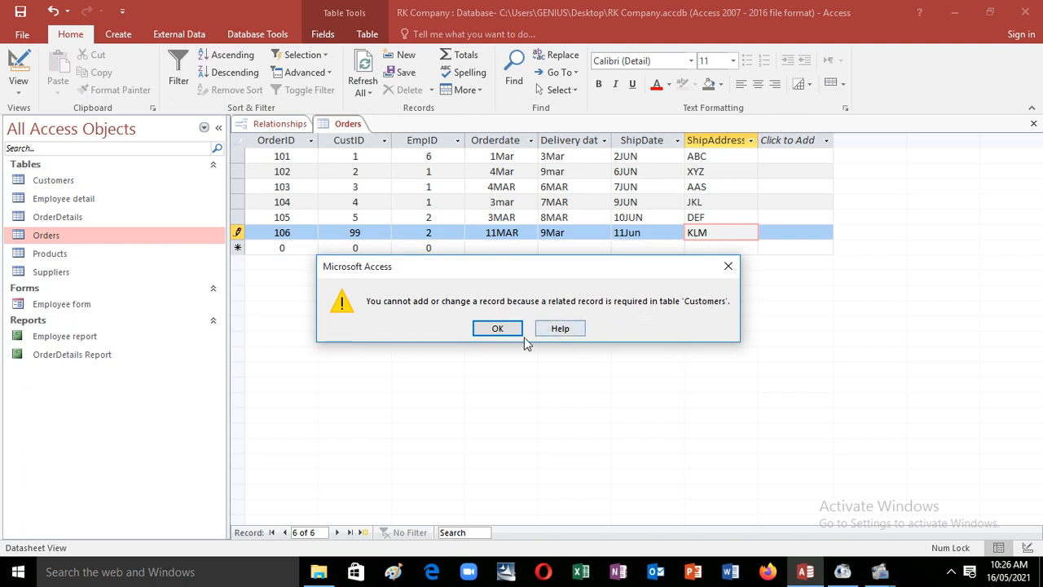
pyautogui.click(498, 329)
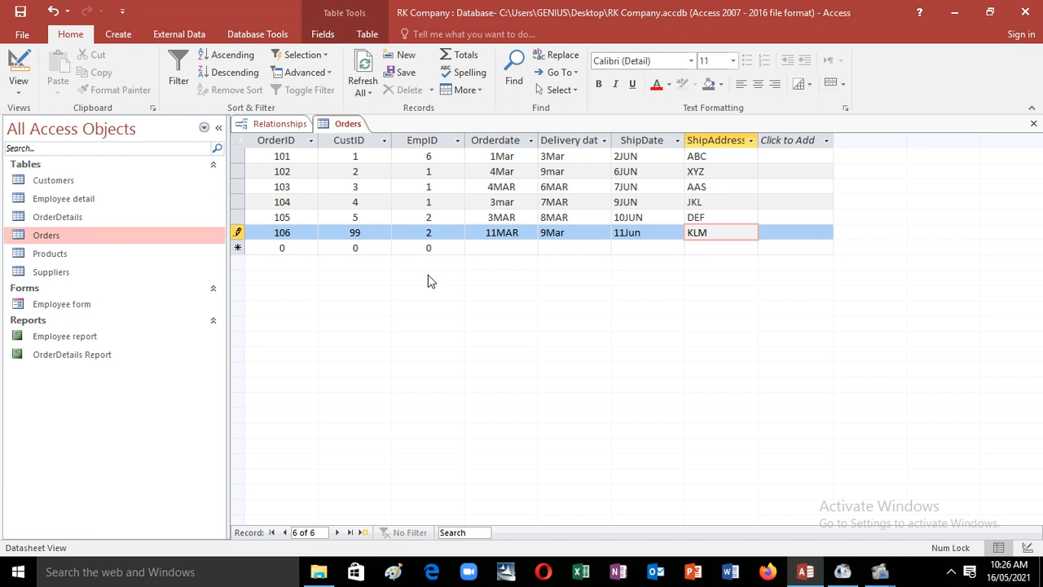
# Step: Open Customers beside Orders and retry saving order 106, dismissing the related-record error
pyautogui.doubleClick(142, 182)
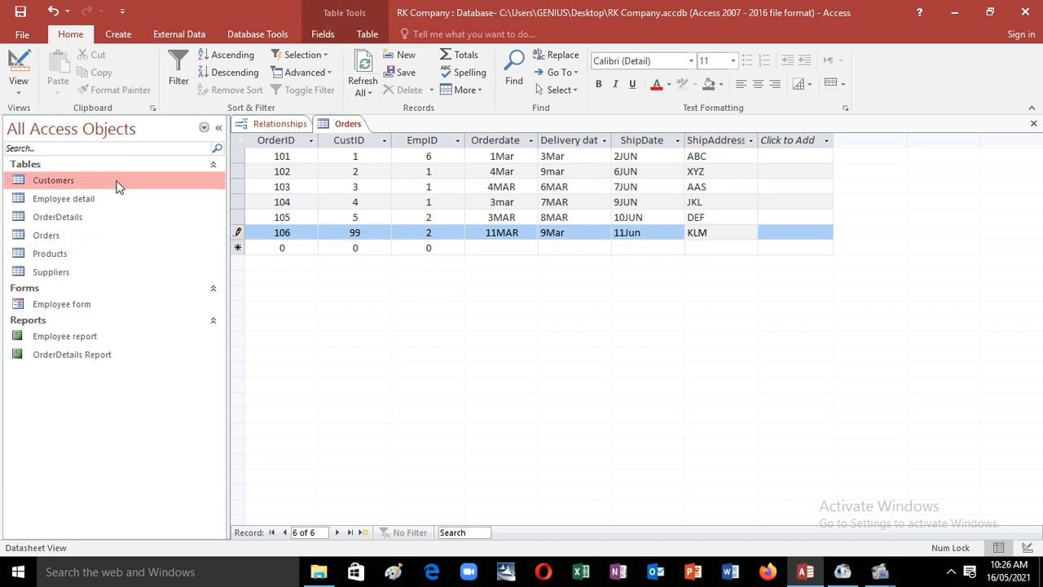
pyautogui.doubleClick(79, 243)
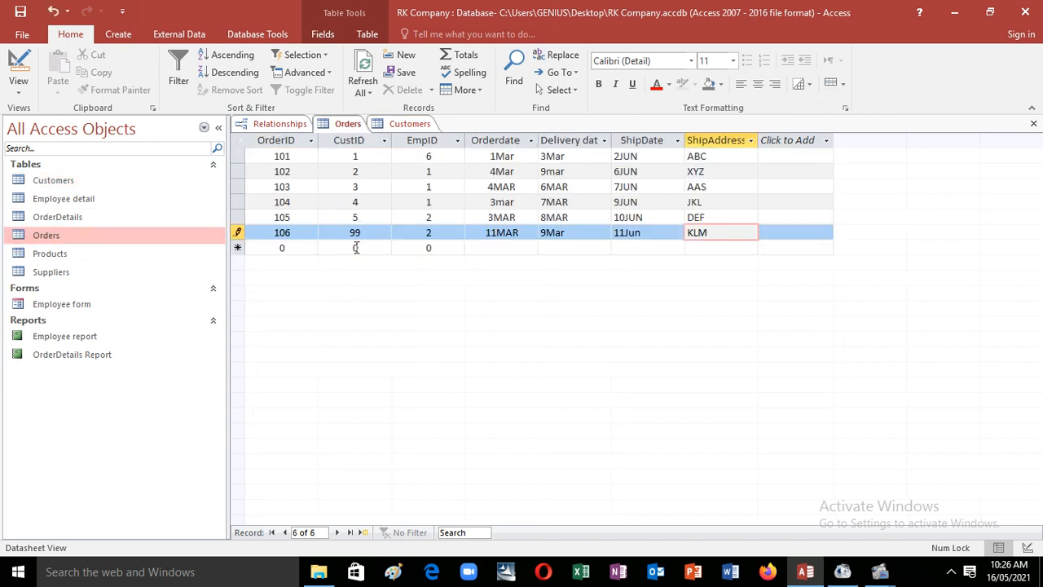
pyautogui.doubleClick(114, 184)
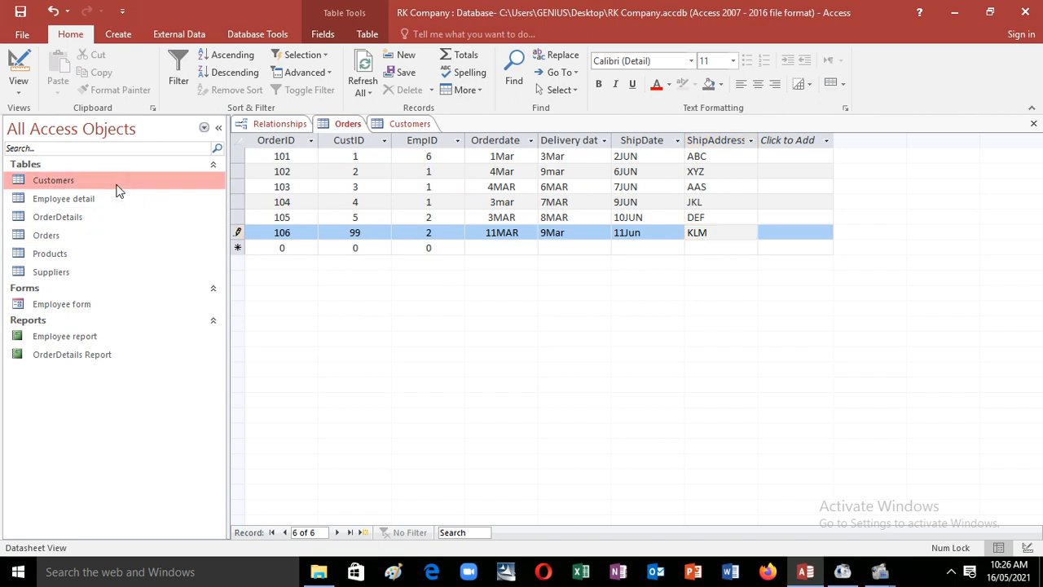
pyautogui.doubleClick(118, 239)
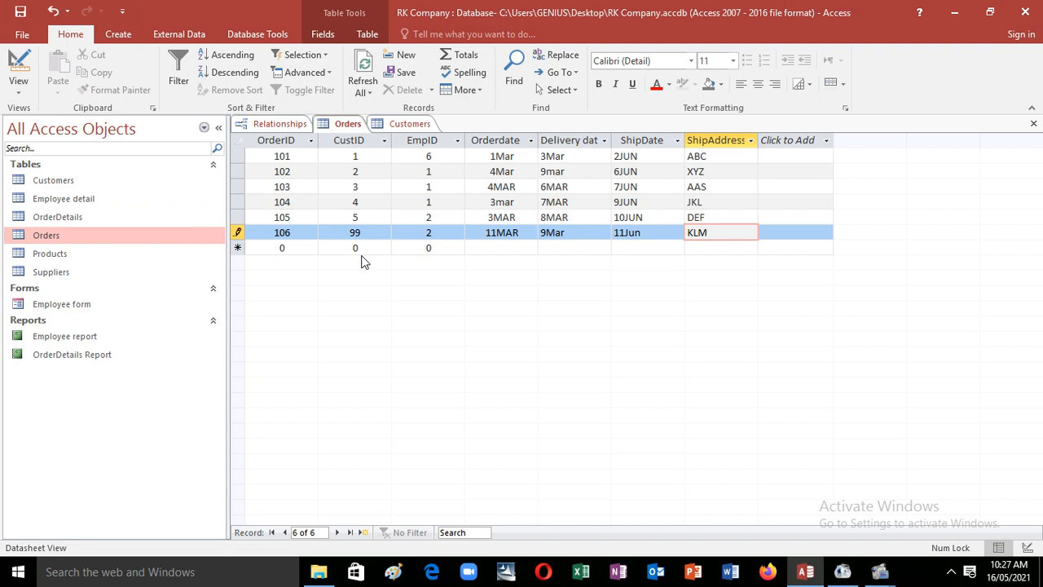
pyautogui.click(15, 16)
pyautogui.click(498, 334)
# Step: Start a new Customers record, which receives AutoNumber CusID 6 that can't be edited
pyautogui.click(430, 123)
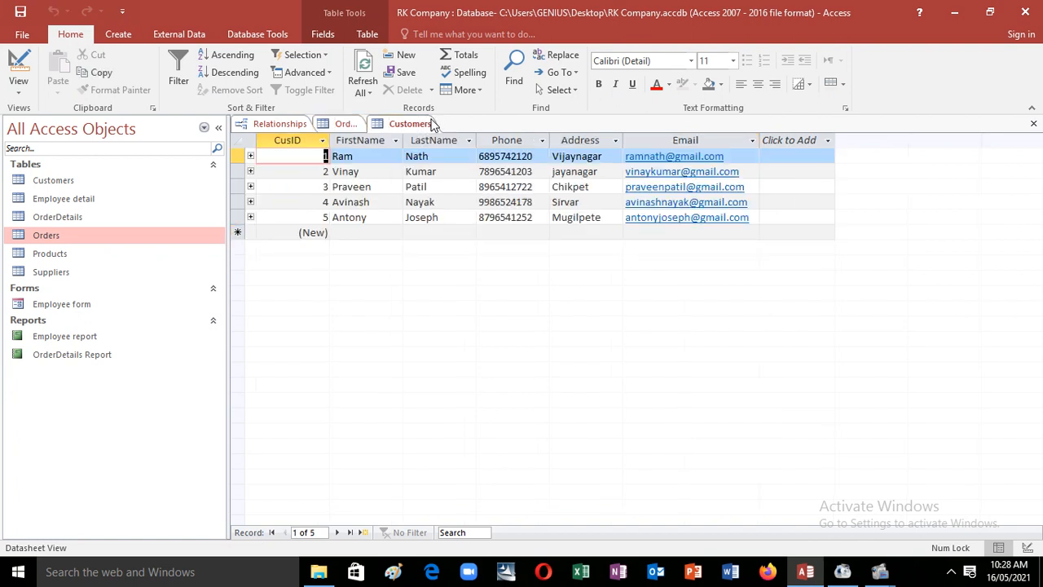
pyautogui.click(323, 235)
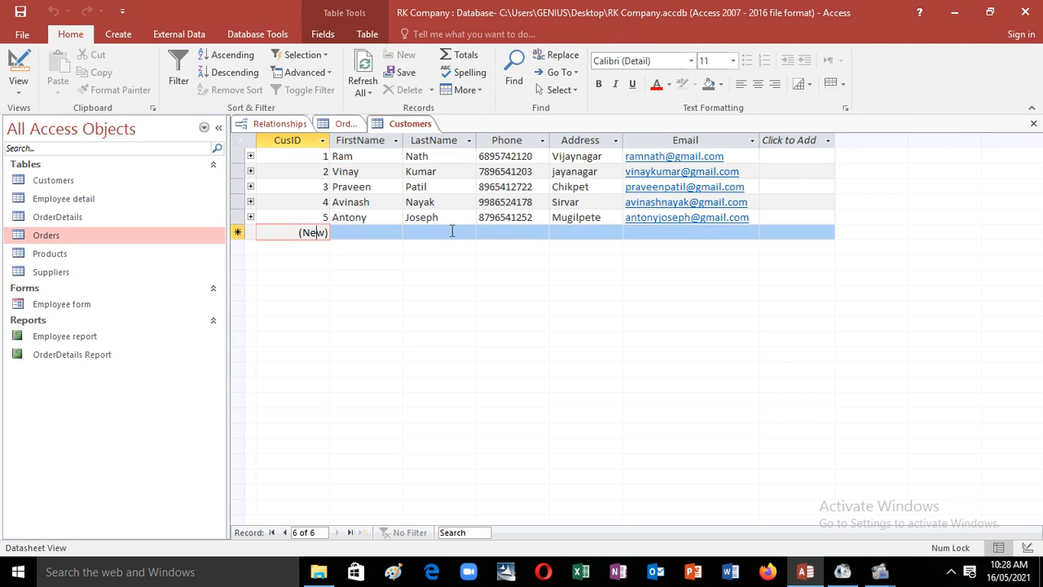
pyautogui.press('BackSpace')
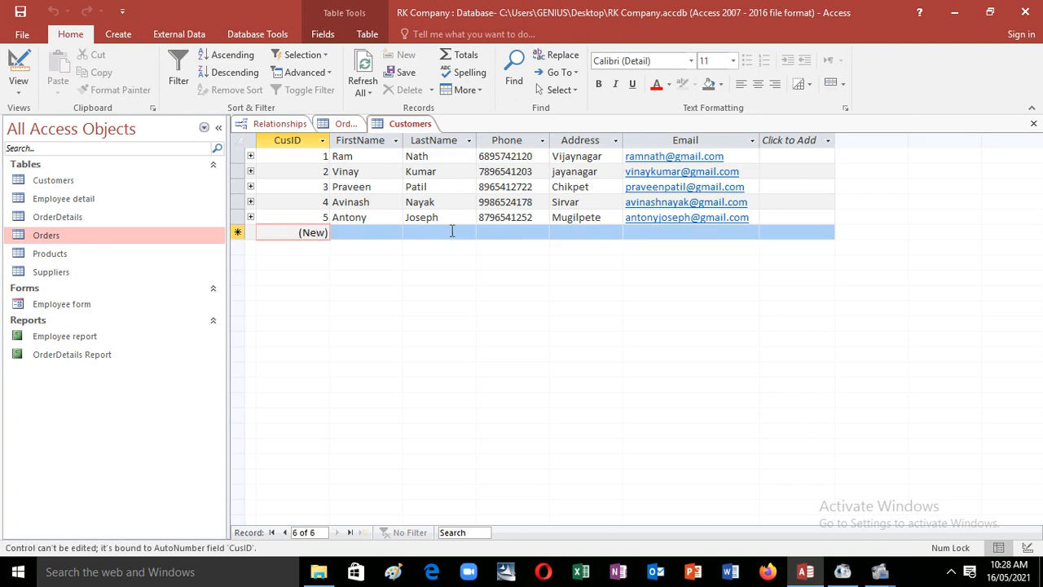
pyautogui.press('Tab')
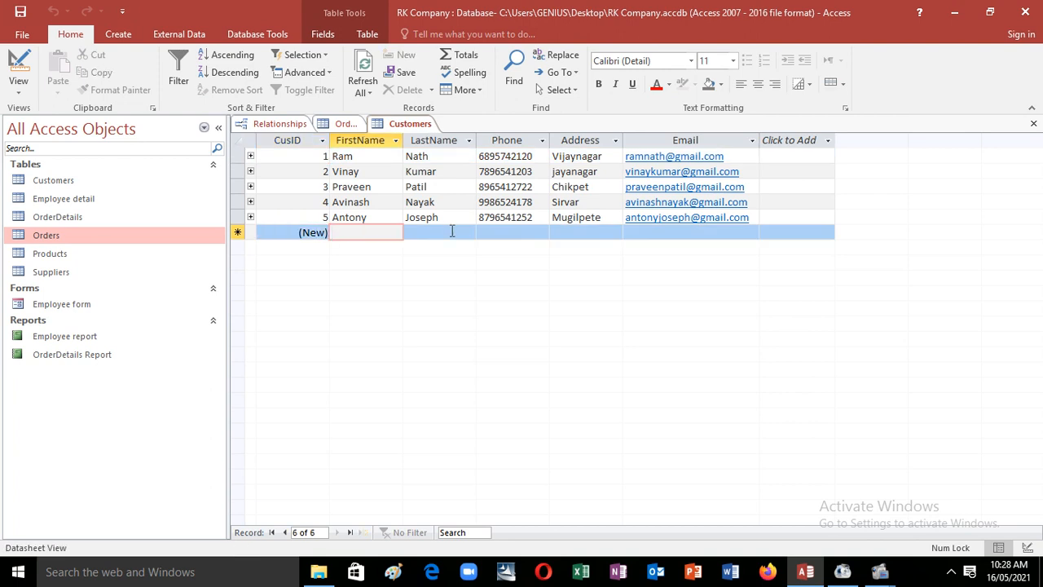
pyautogui.hotkey('shift', 'Tab')
pyautogui.press('BackSpace')
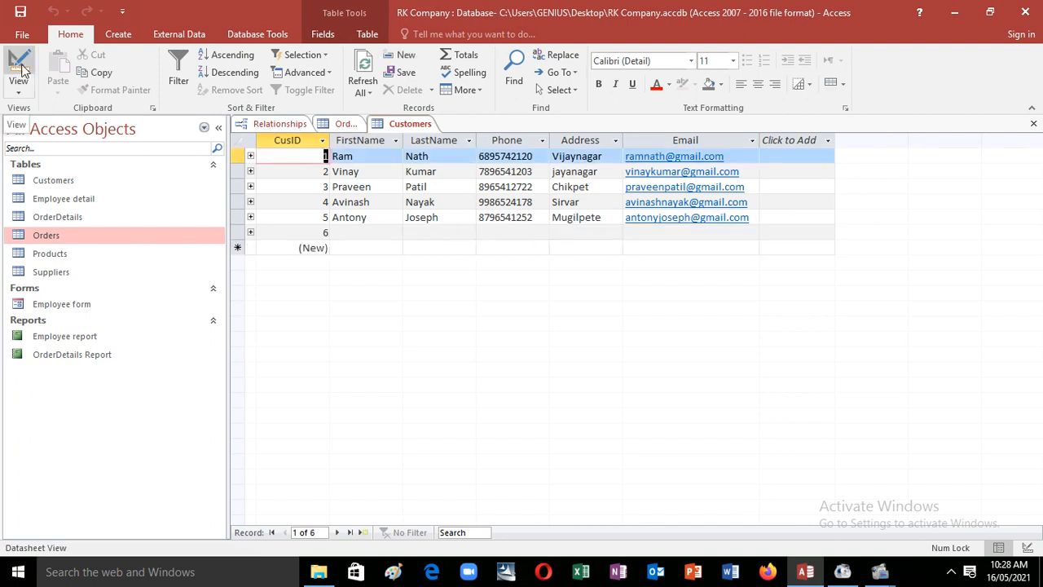
pyautogui.click(329, 233)
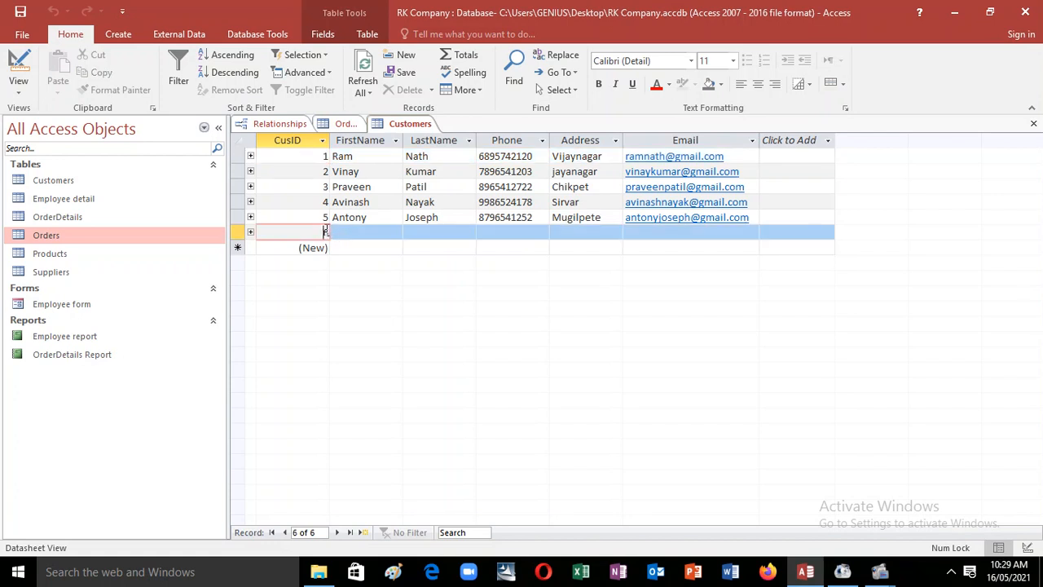
pyautogui.press('BackSpace')
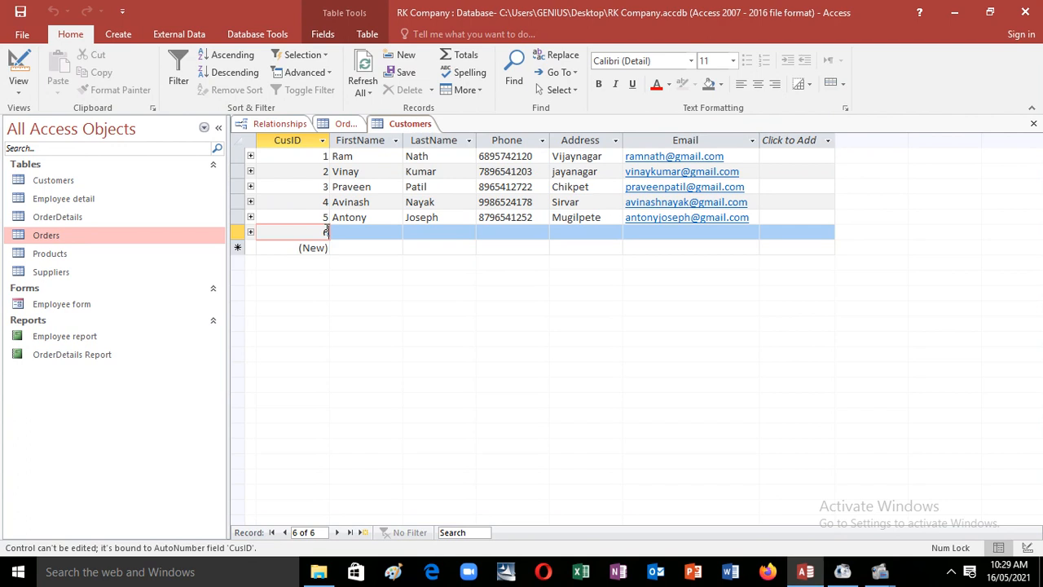
# Step: Try deleting the CusID field in Customers Design View, accept the refusal, and return to Datasheet View
pyautogui.click(20, 67)
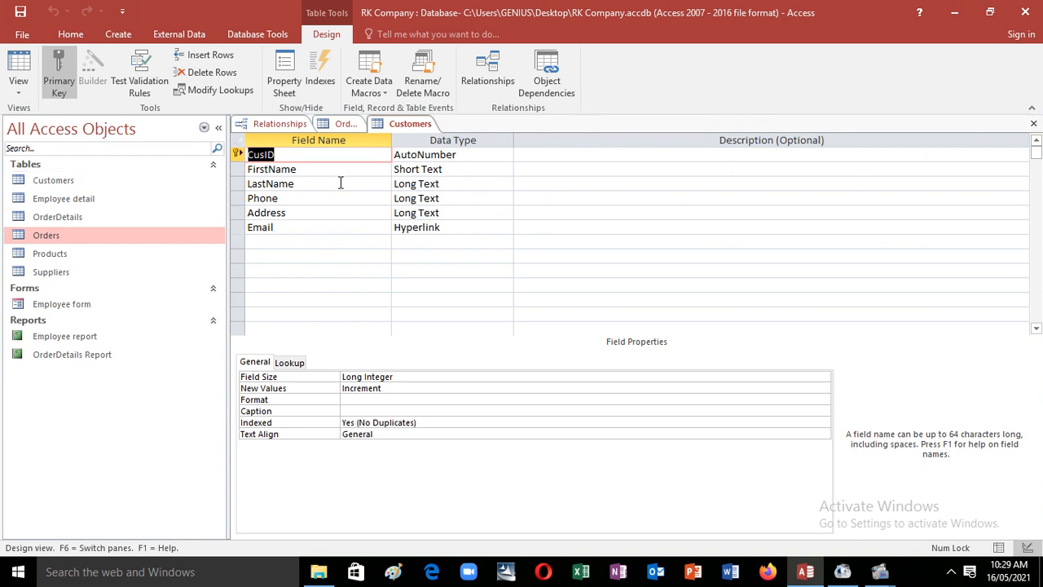
pyautogui.click(294, 155)
pyautogui.rightClick(250, 153)
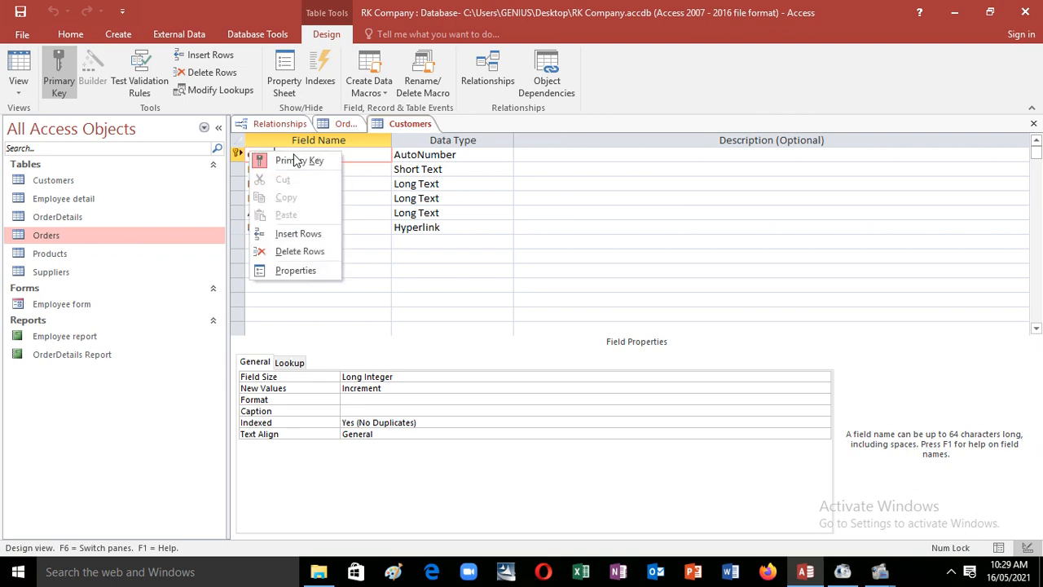
pyautogui.click(306, 253)
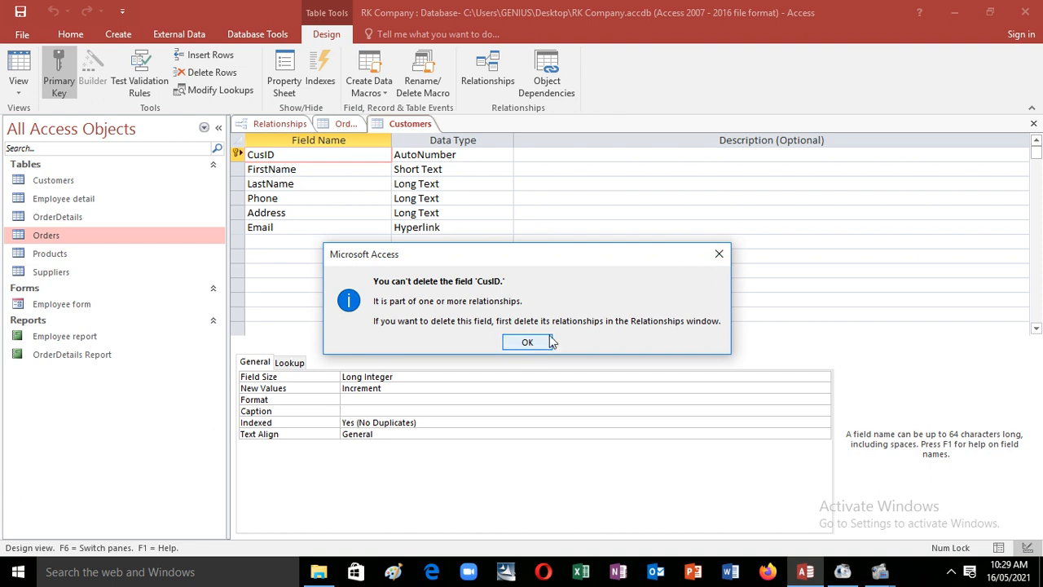
pyautogui.click(719, 254)
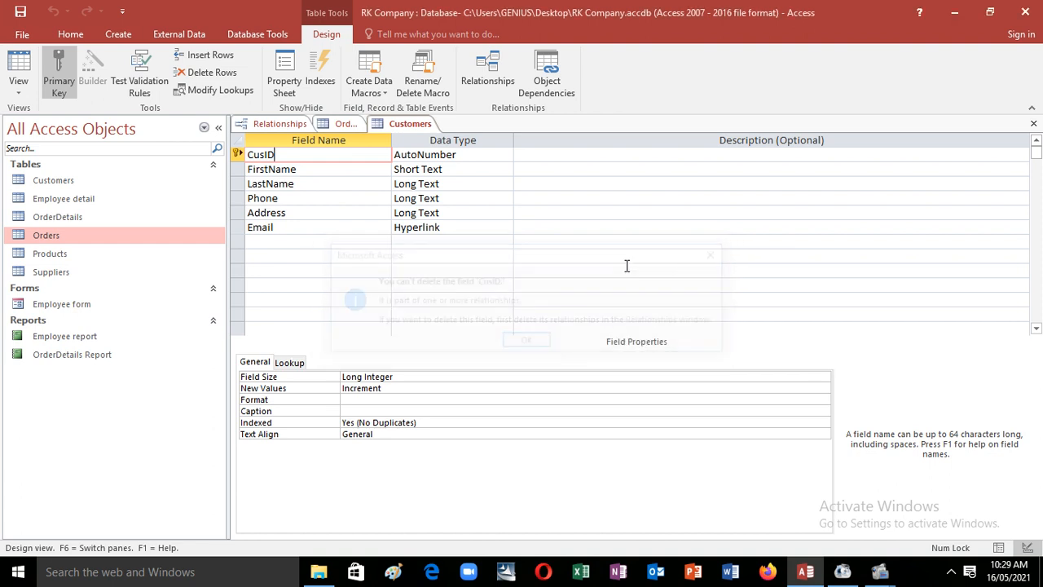
pyautogui.click(20, 81)
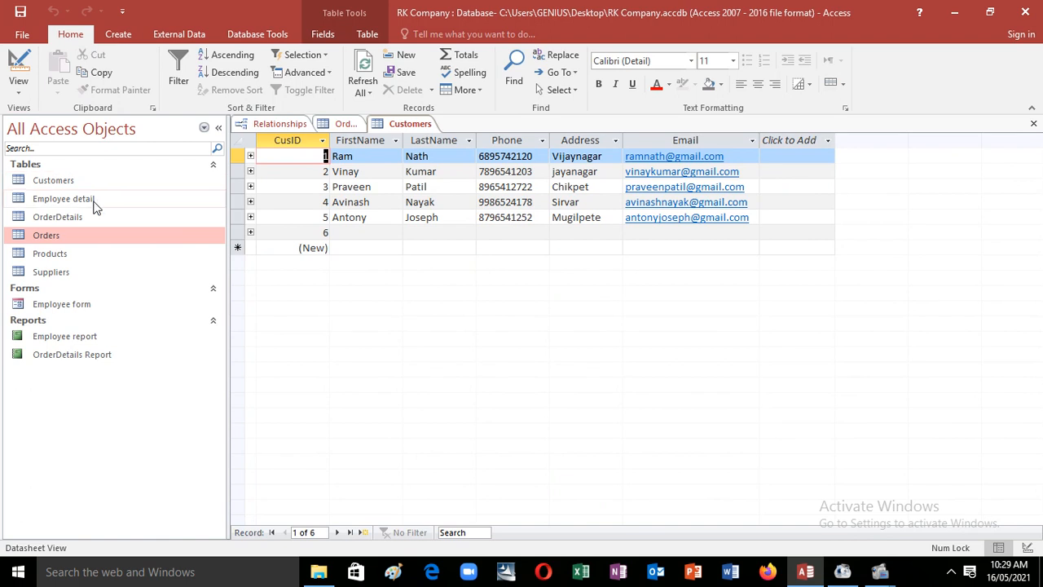
# Step: Dismiss the related-record error and clear the invalid CustID 99 from order 106
pyautogui.click(349, 124)
pyautogui.click(360, 245)
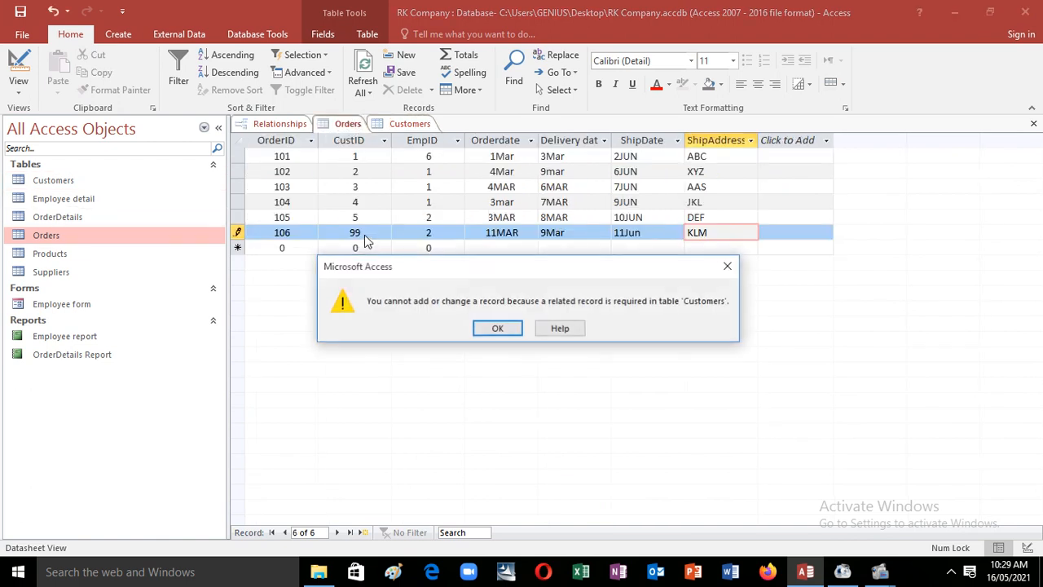
pyautogui.click(728, 266)
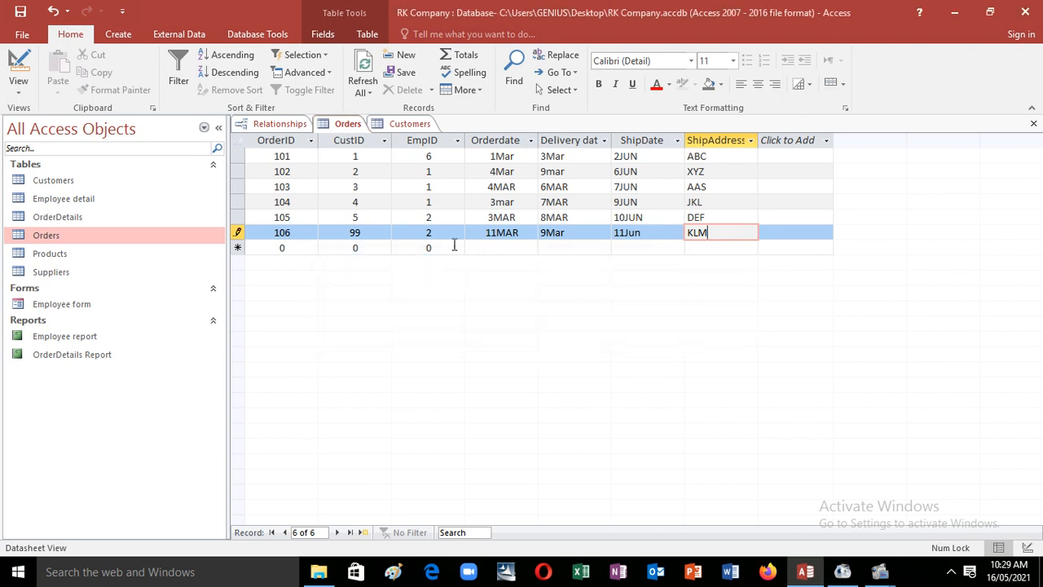
pyautogui.click(373, 233)
pyautogui.press('BackSpace')
pyautogui.press('BackSpace')
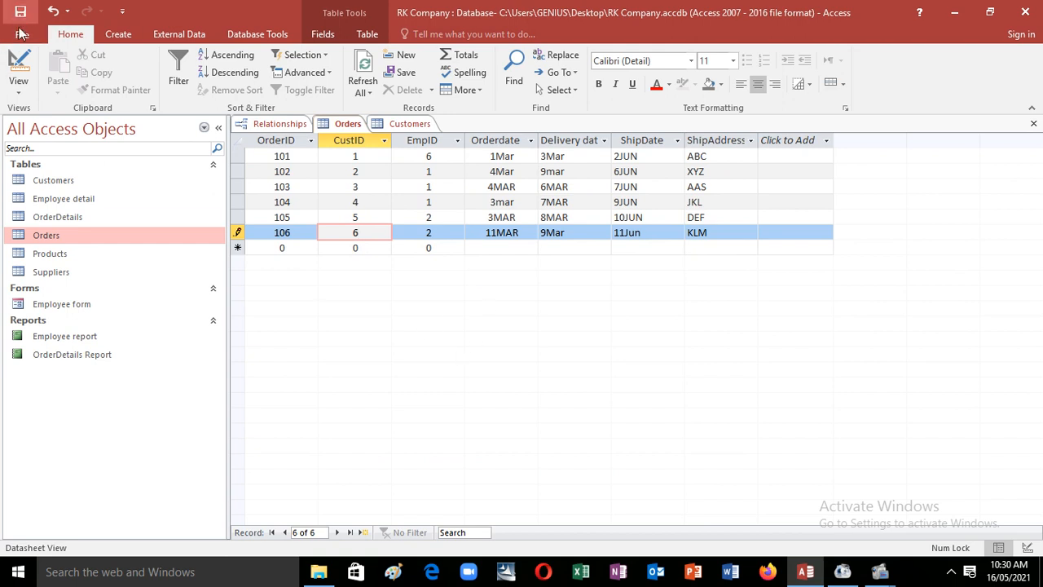
# Step: Save order 106 with CustID 6 by toggling Orders' view, then reopen Customers
pyautogui.click(18, 72)
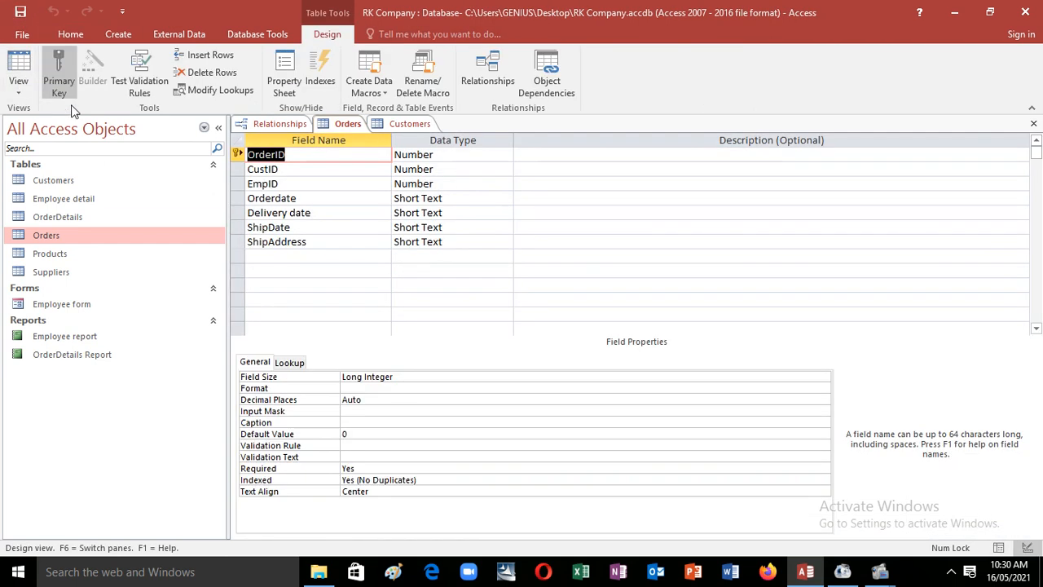
pyautogui.click(17, 72)
pyautogui.doubleClick(76, 179)
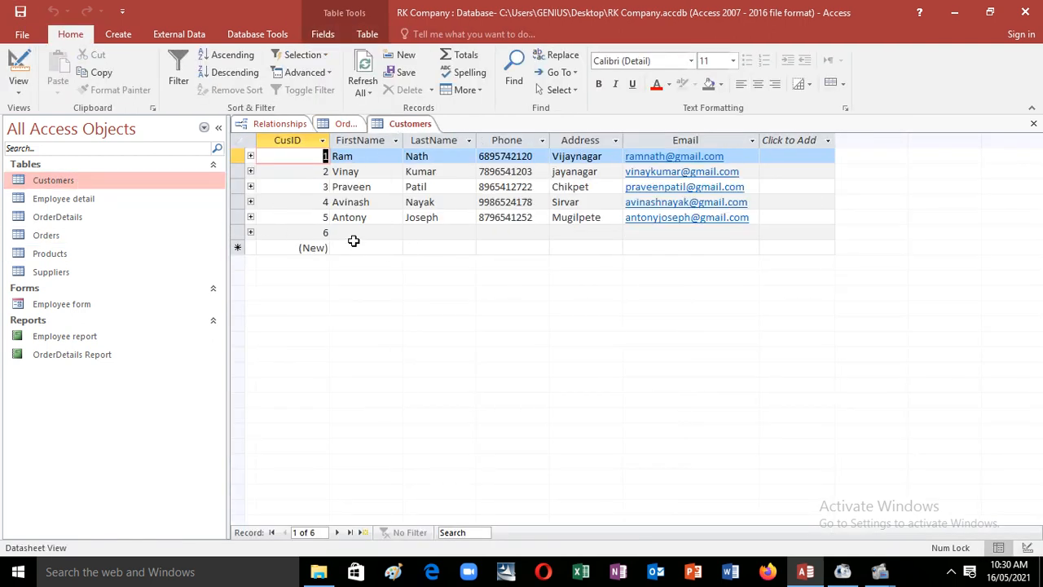
# Step: Enter customer 6's first name, phone number, address and e-mail, then save the record
pyautogui.click(355, 233)
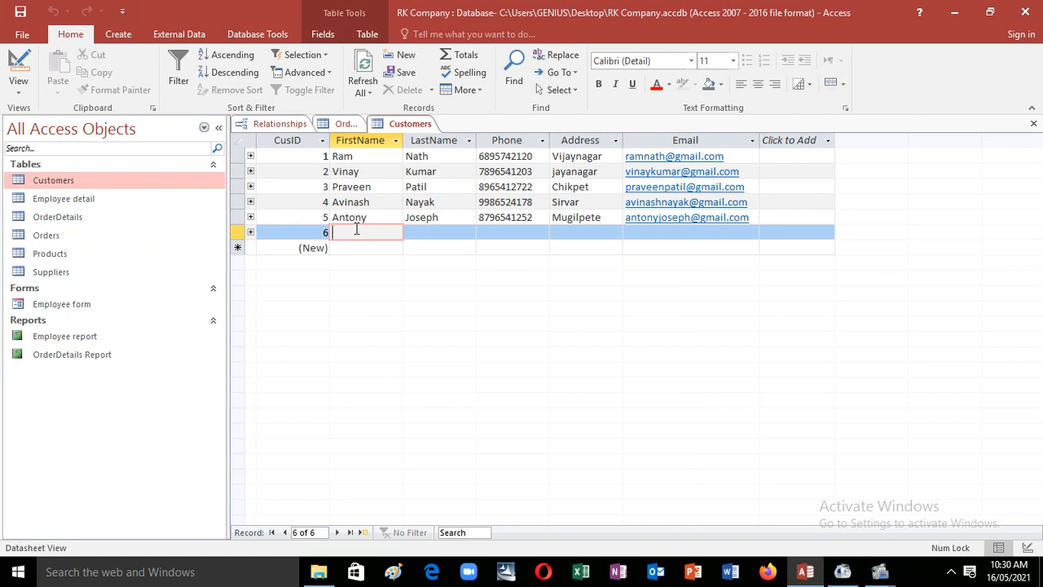
pyautogui.write('Rajesh')
pyautogui.press('Tab')
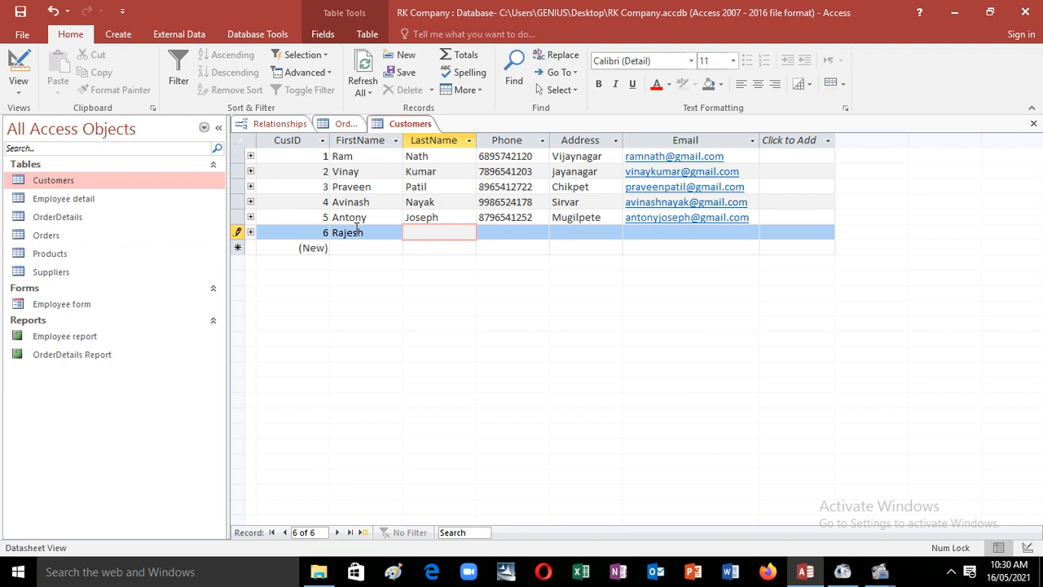
pyautogui.press('Tab')
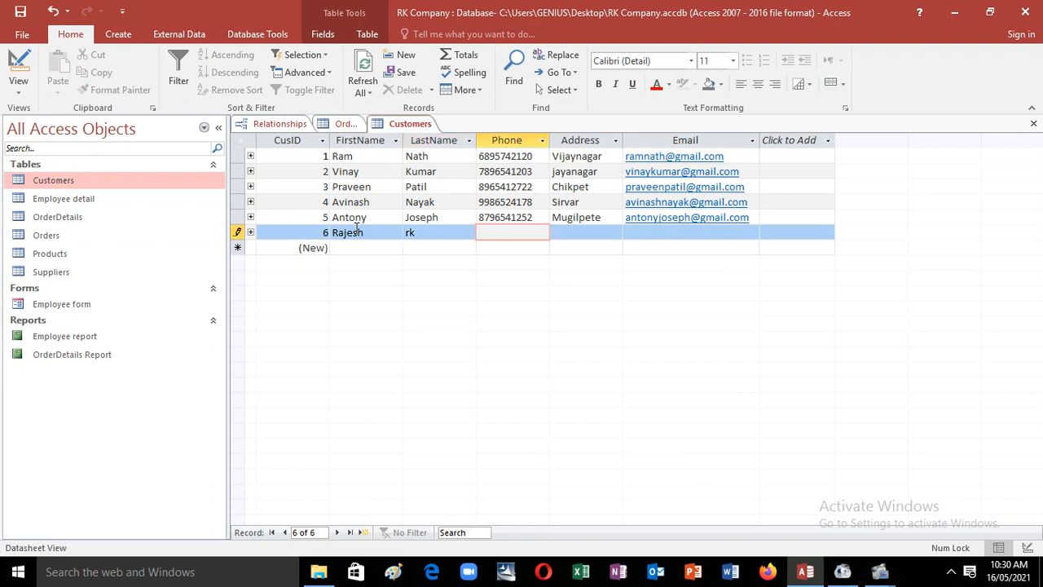
pyautogui.write('5849')
pyautogui.press('BackSpace')
pyautogui.press('BackSpace')
pyautogui.press('BackSpace')
pyautogui.press('Tab')
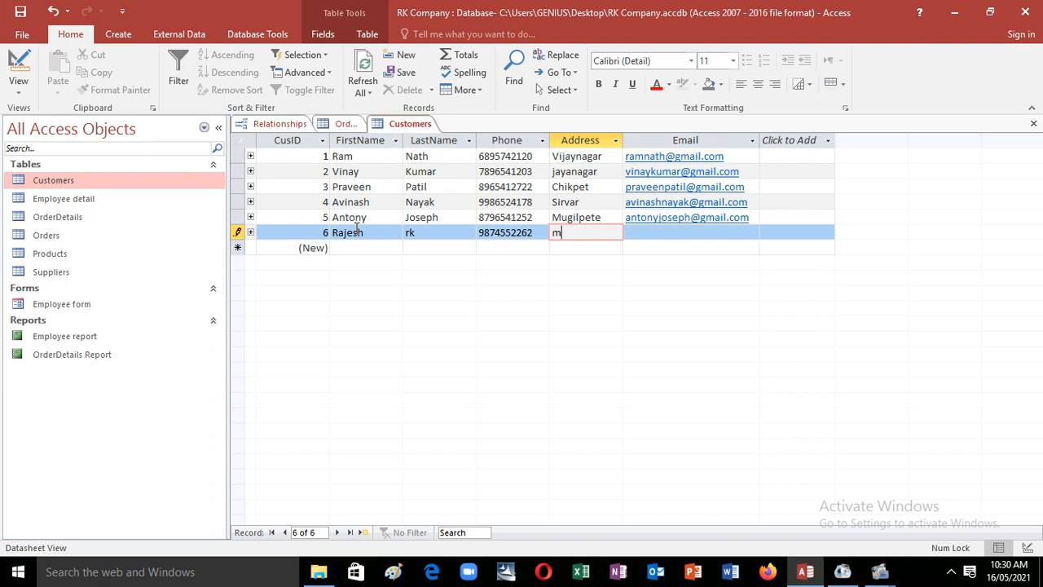
pyautogui.write('manipal')
pyautogui.press('Tab')
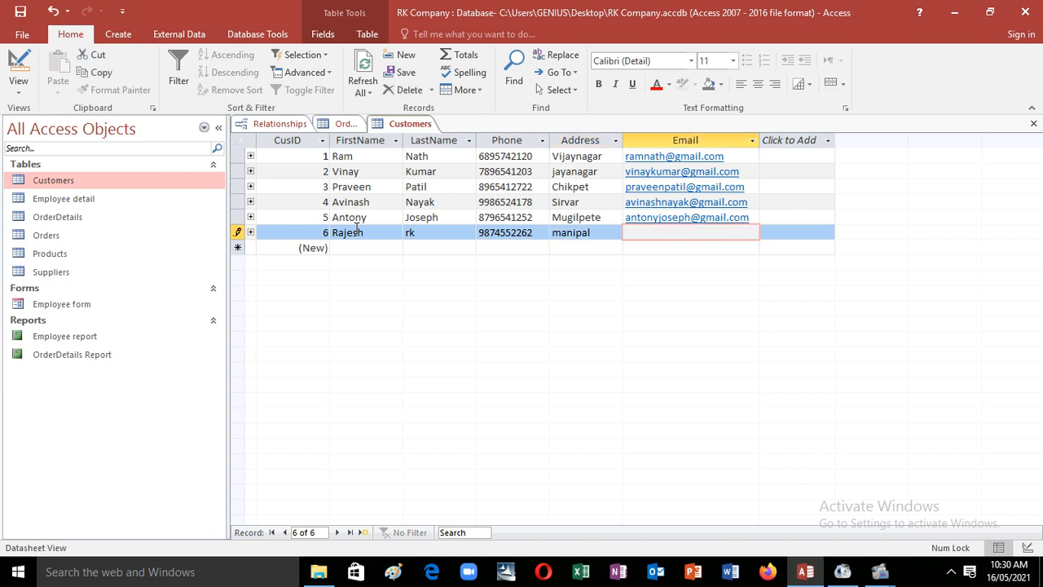
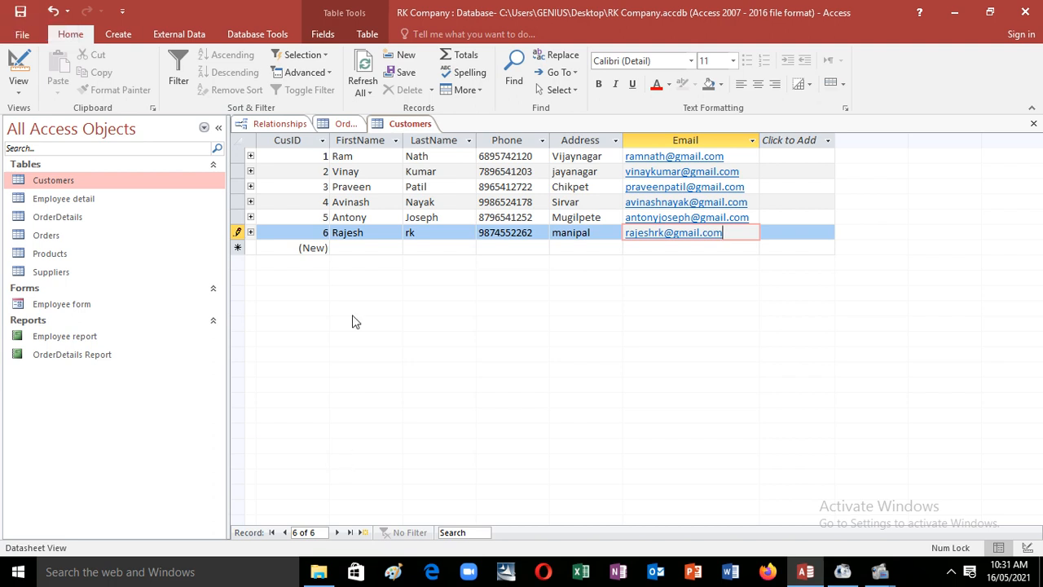
pyautogui.click(21, 11)
pyautogui.click(297, 125)
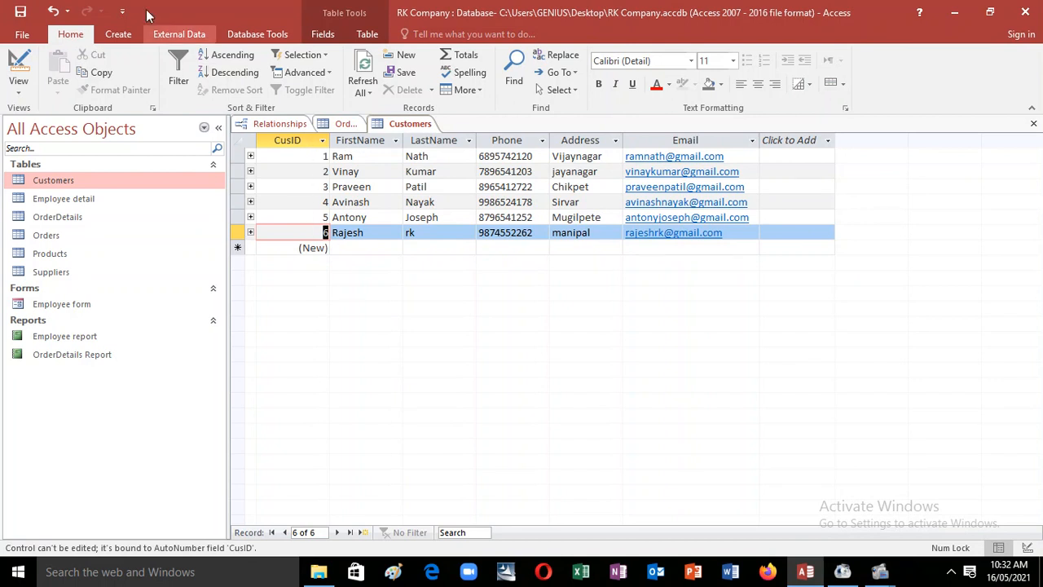
pyautogui.click(16, 64)
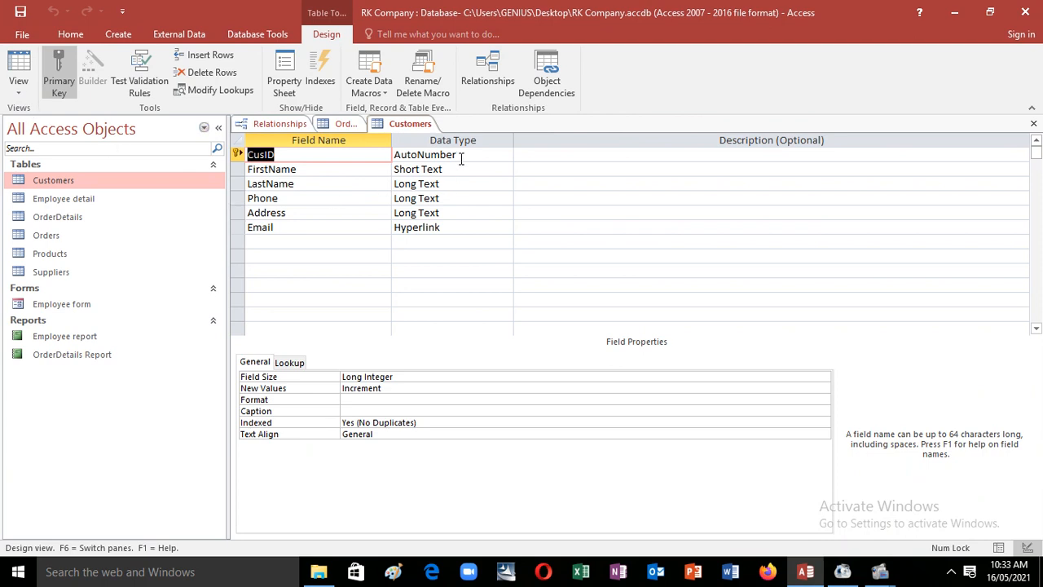
pyautogui.click(16, 64)
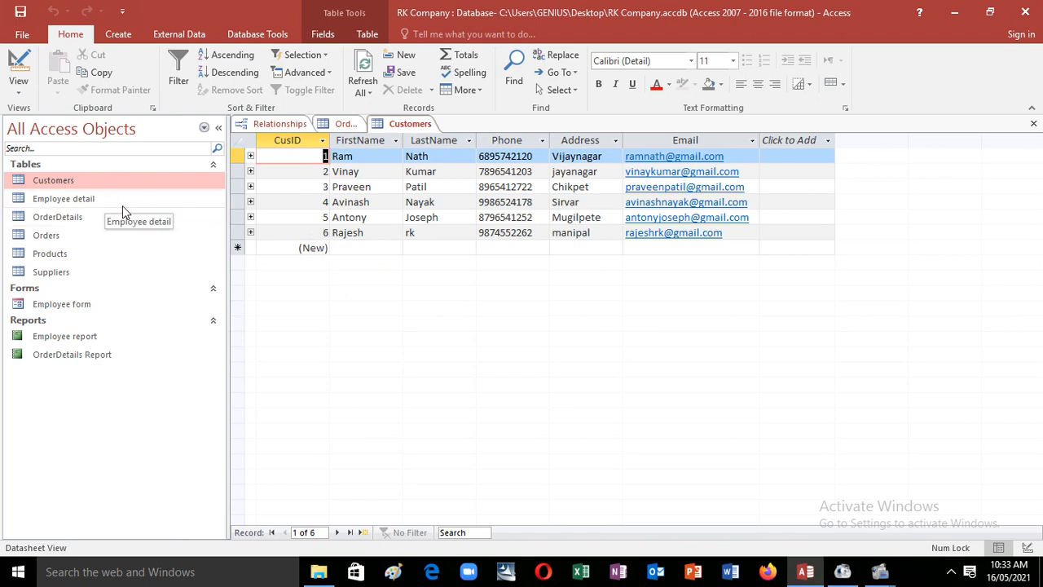
pyautogui.click(106, 234)
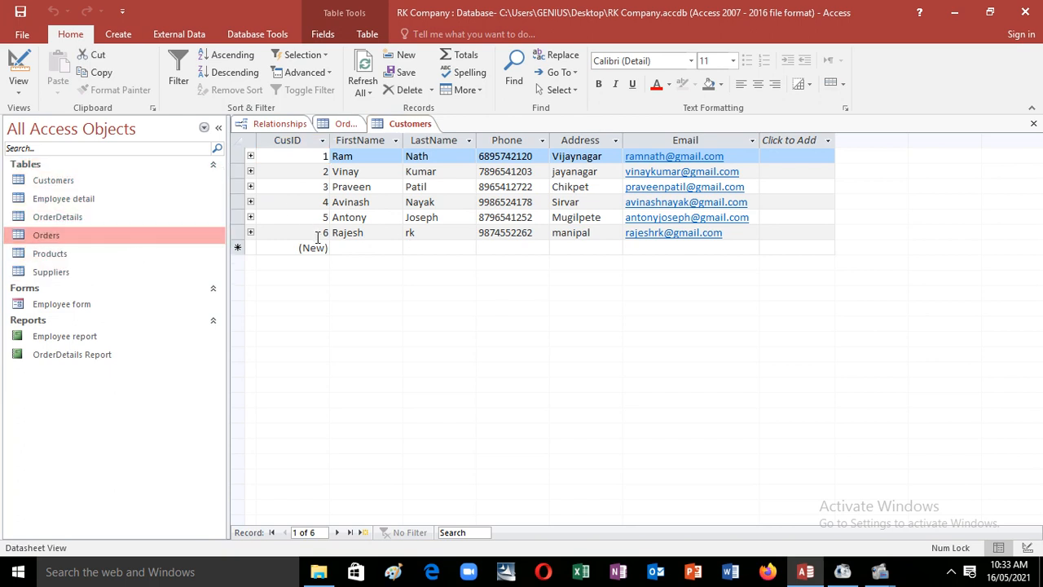
pyautogui.click(92, 184)
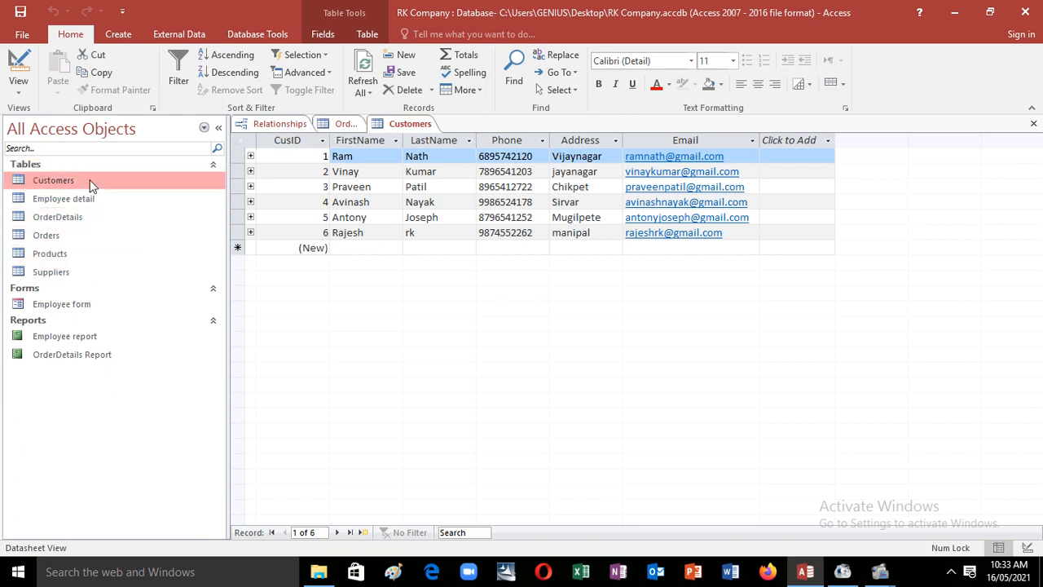
pyautogui.doubleClick(90, 185)
pyautogui.doubleClick(105, 184)
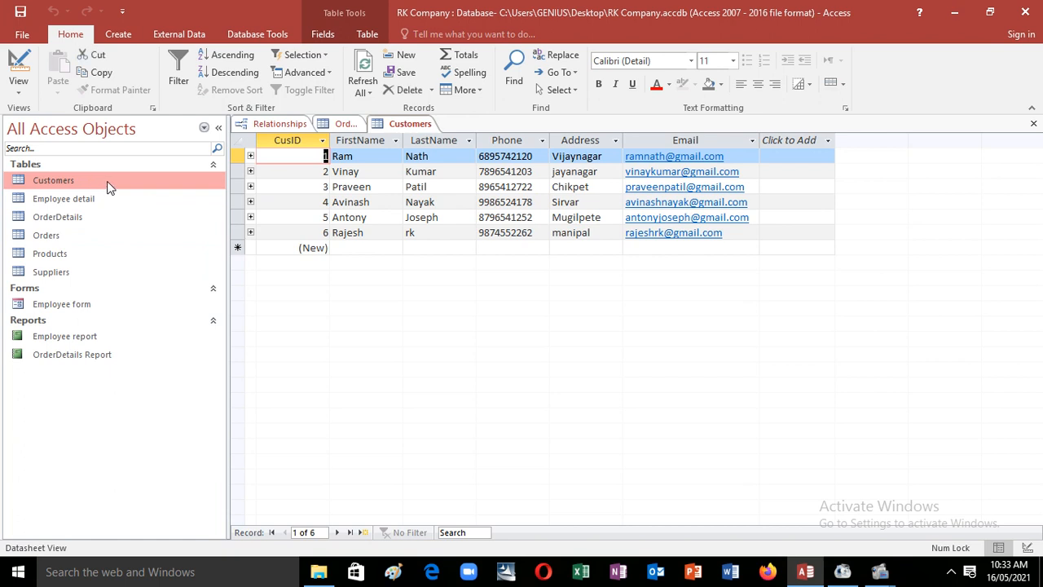
pyautogui.doubleClick(114, 240)
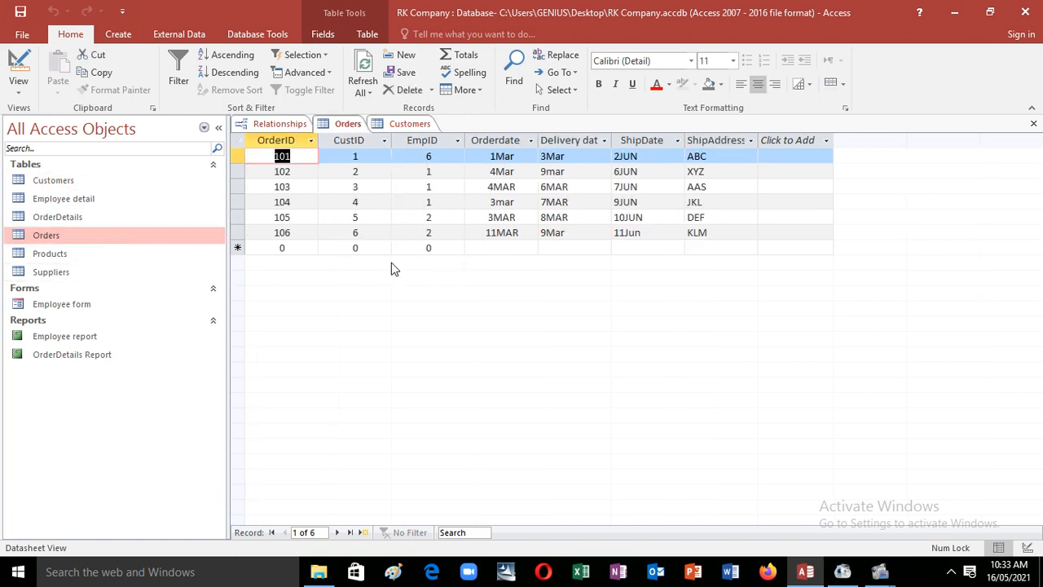
pyautogui.doubleClick(97, 180)
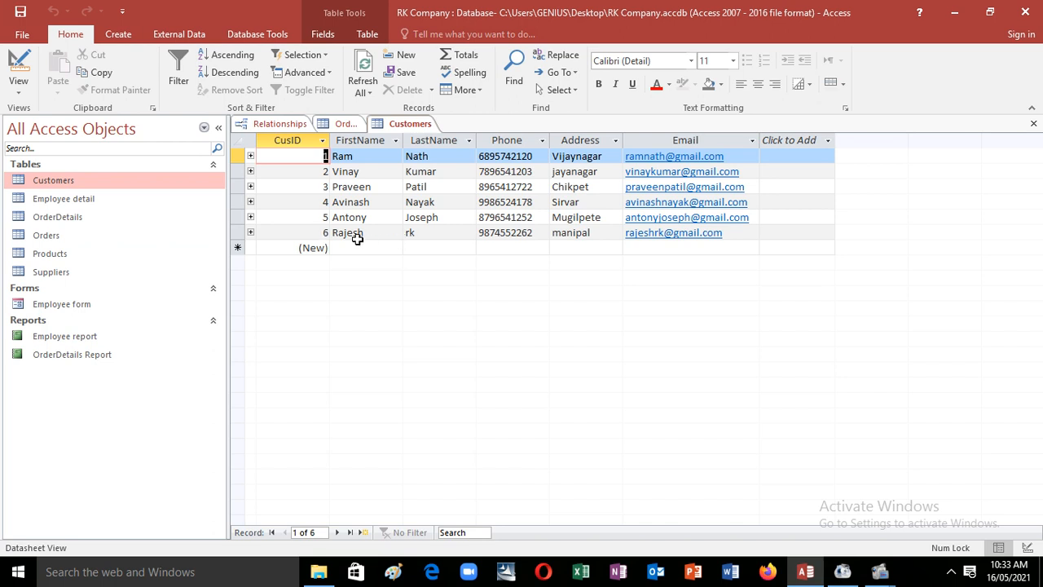
# Step: Try enabling Cascade Update and Cascade Delete on Customers–Orders; Access refuses because Orders is locked
pyautogui.click(280, 123)
pyautogui.doubleClick(521, 208)
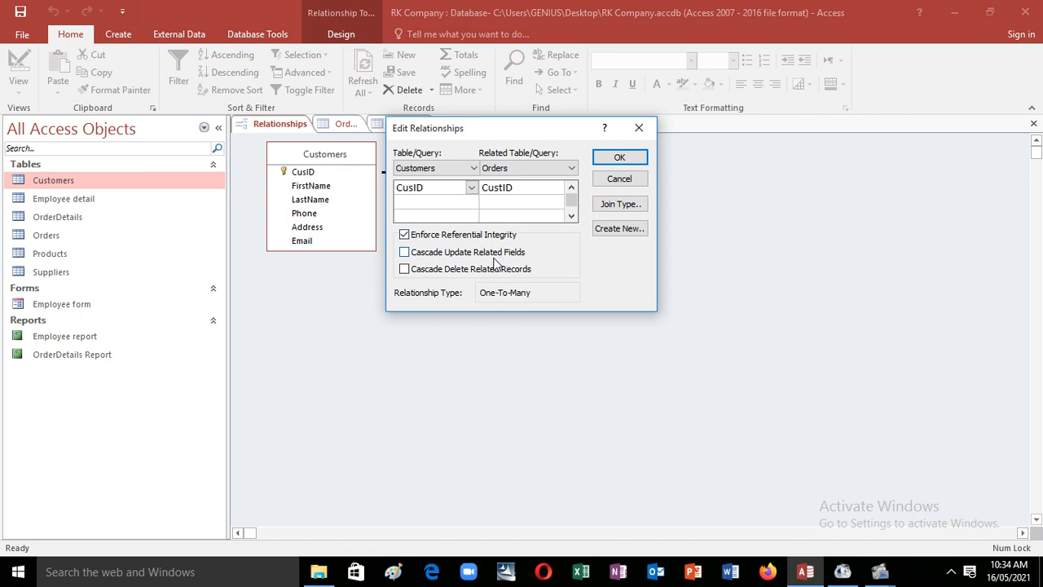
pyautogui.click(405, 253)
pyautogui.click(404, 269)
pyautogui.click(618, 159)
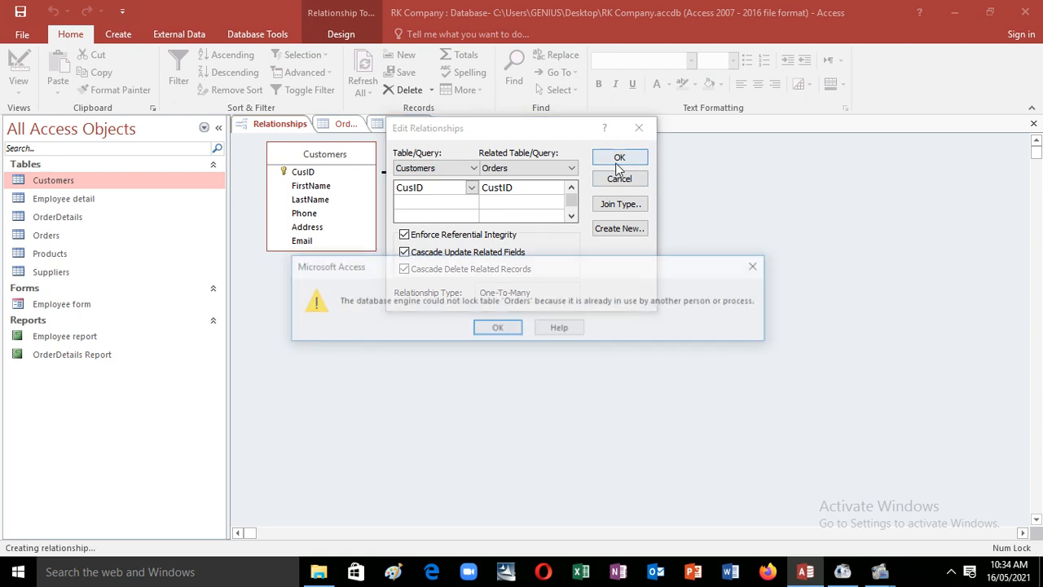
pyautogui.click(516, 328)
pyautogui.click(619, 157)
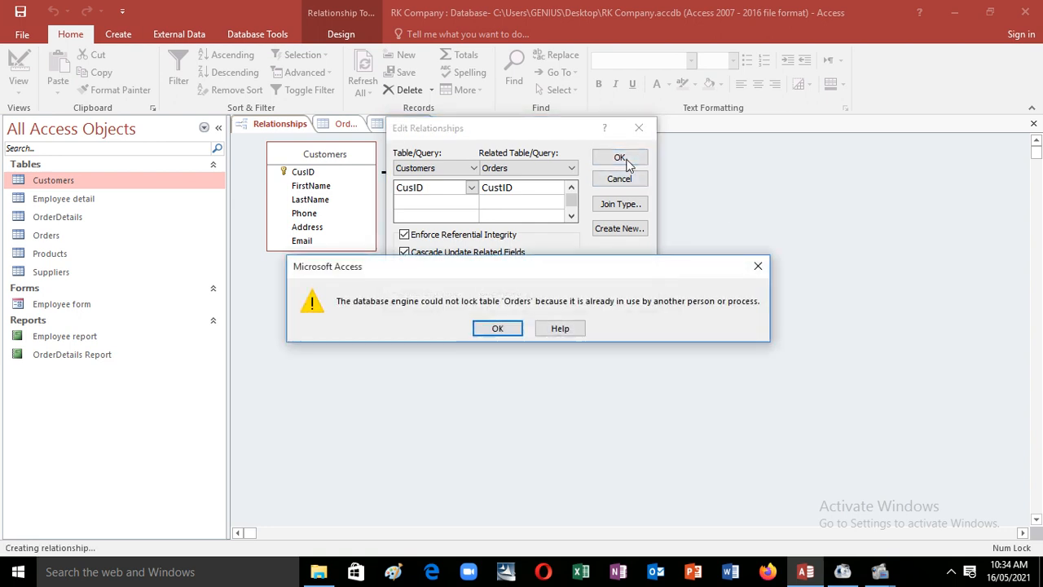
pyautogui.click(505, 330)
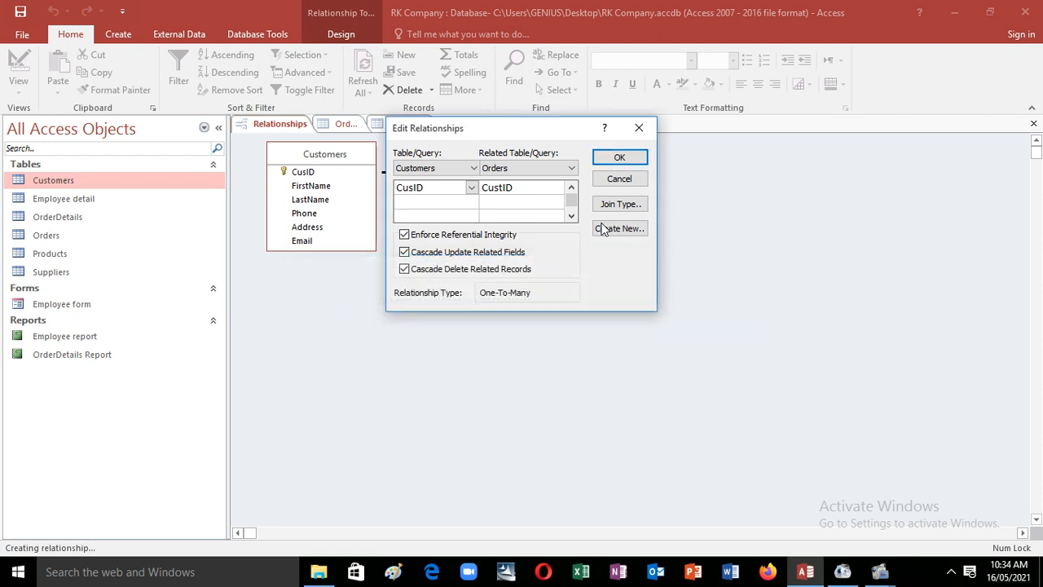
pyautogui.moveTo(548, 134); pyautogui.dragTo(570, 305)
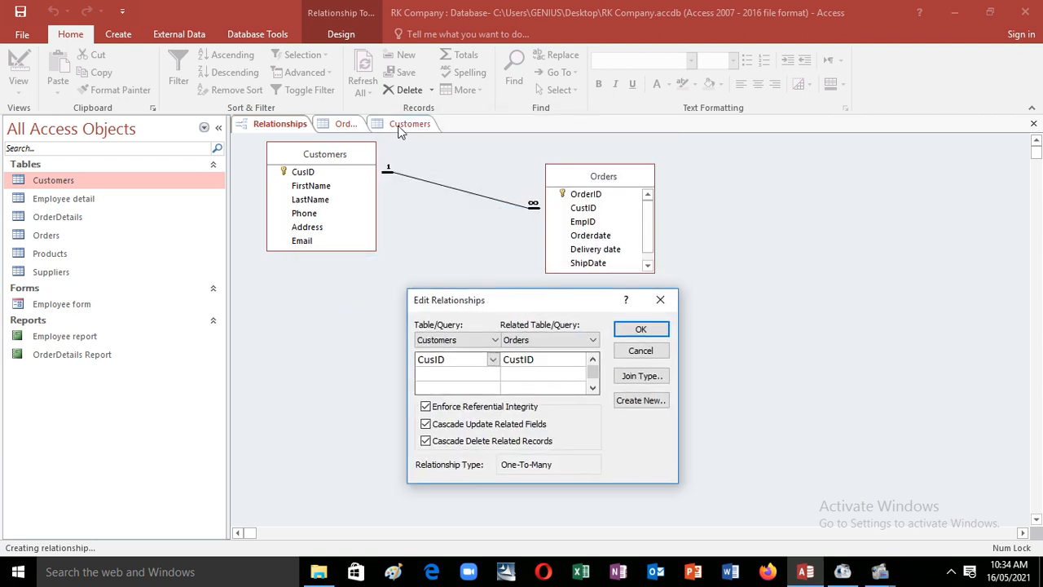
# Step: Cancel the relationship edit and close the Customers datasheet
pyautogui.click(659, 299)
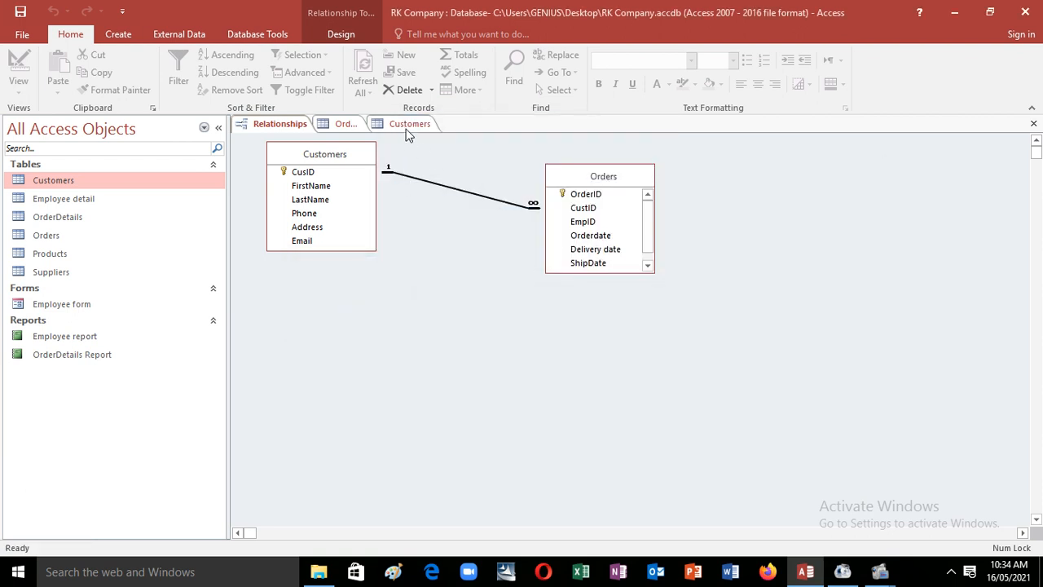
pyautogui.click(407, 124)
pyautogui.click(1033, 123)
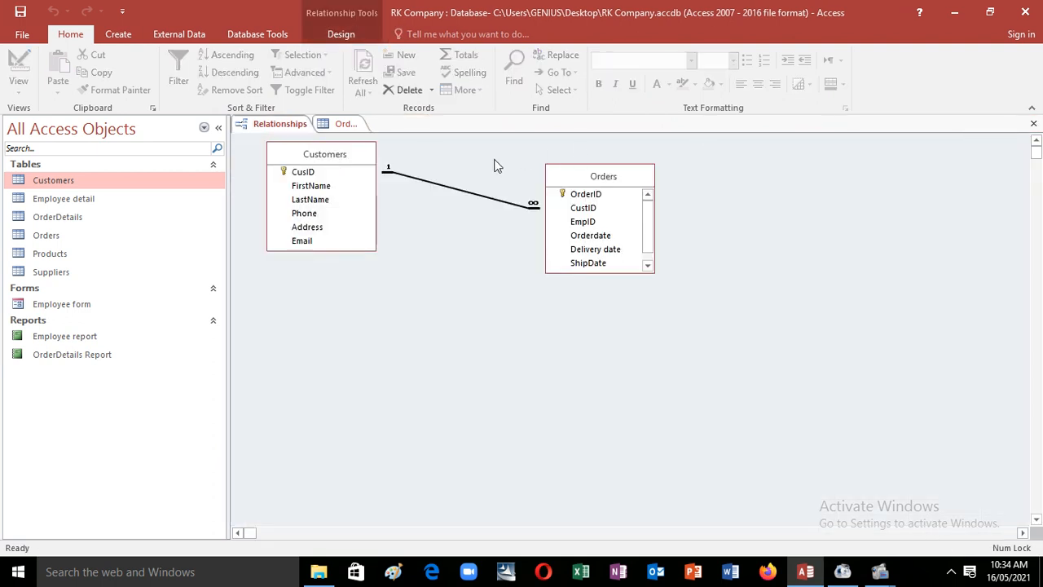
# Step: Close the Orders datasheet and inspect the Customers–Orders relationship settings without changing them
pyautogui.click(356, 126)
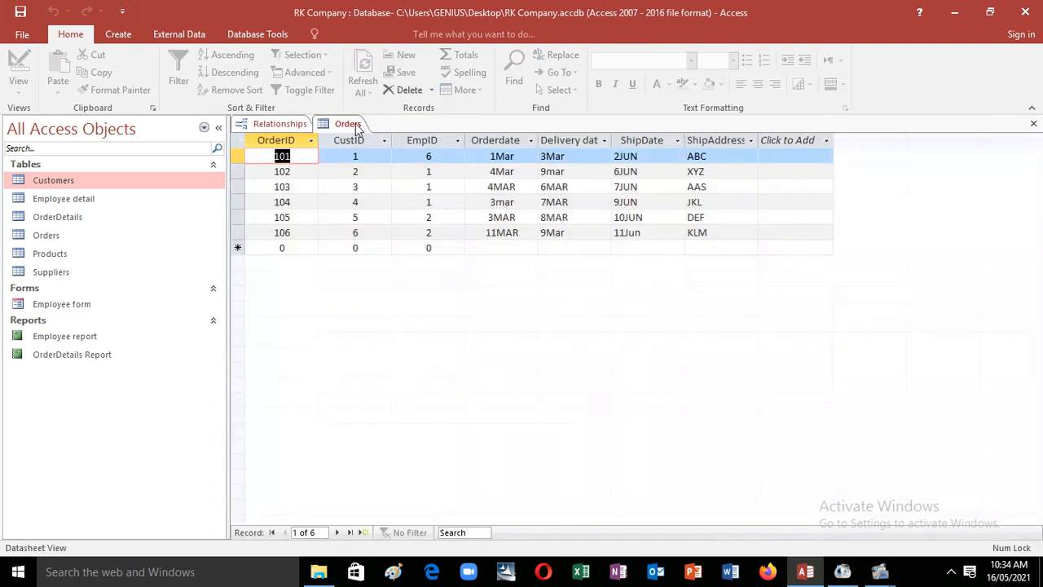
pyautogui.click(1033, 123)
pyautogui.doubleClick(531, 208)
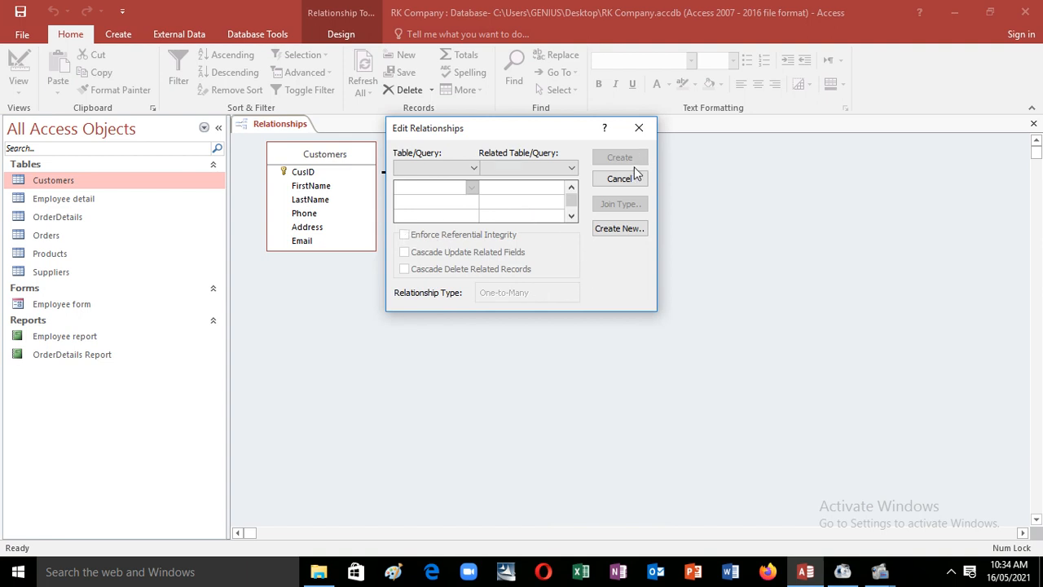
pyautogui.click(635, 179)
pyautogui.doubleClick(519, 209)
pyautogui.click(643, 132)
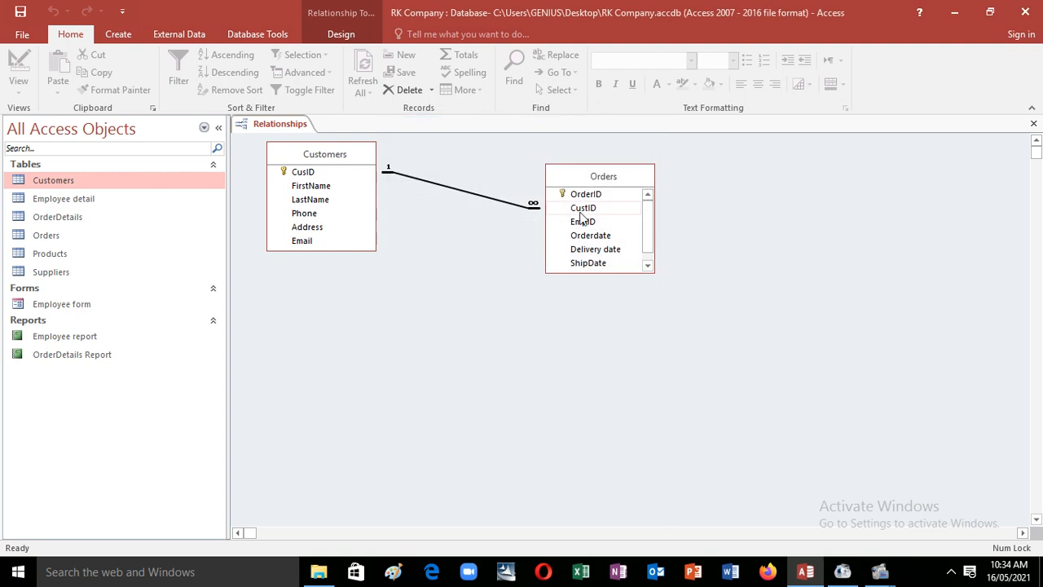
pyautogui.doubleClick(489, 195)
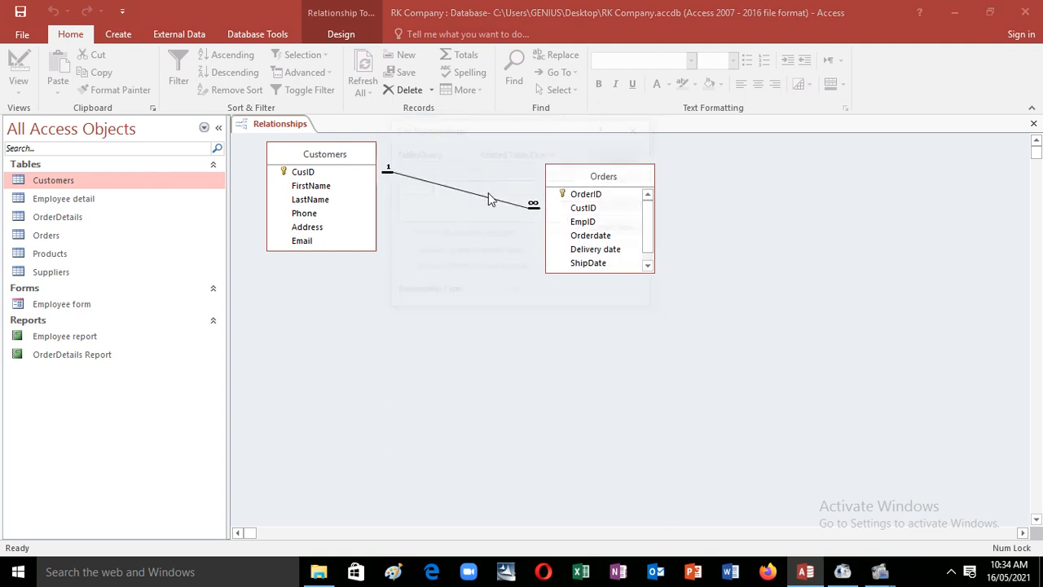
pyautogui.click(482, 326)
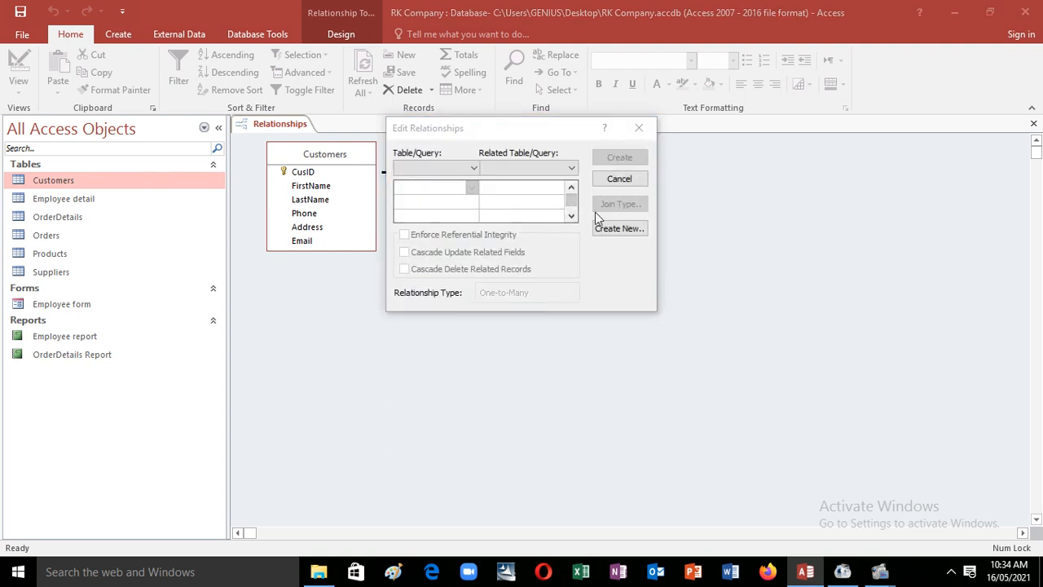
pyautogui.click(620, 178)
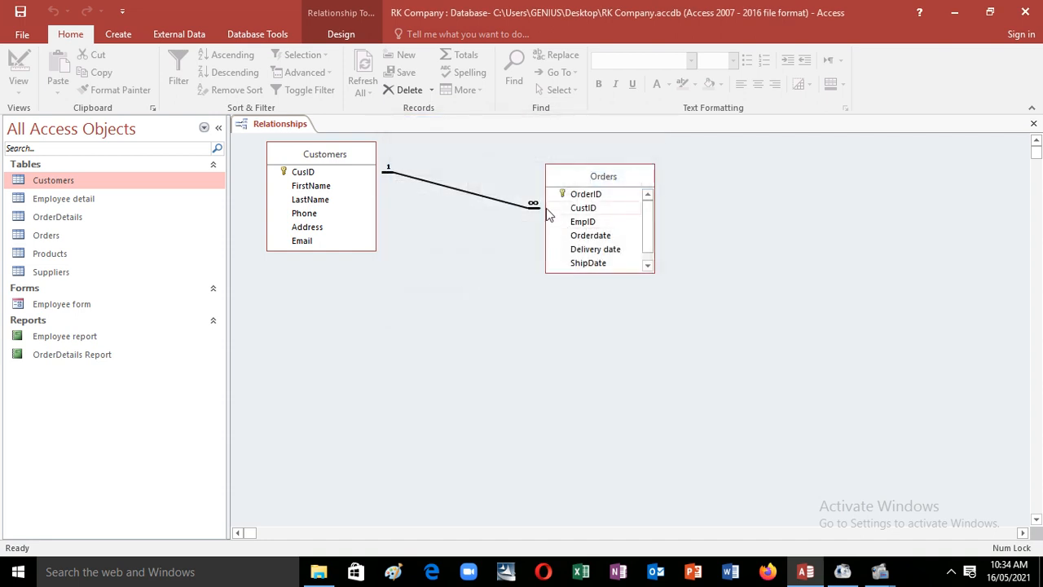
# Step: Briefly open and close the Products datasheet, then recheck the relationship settings unchanged
pyautogui.doubleClick(62, 253)
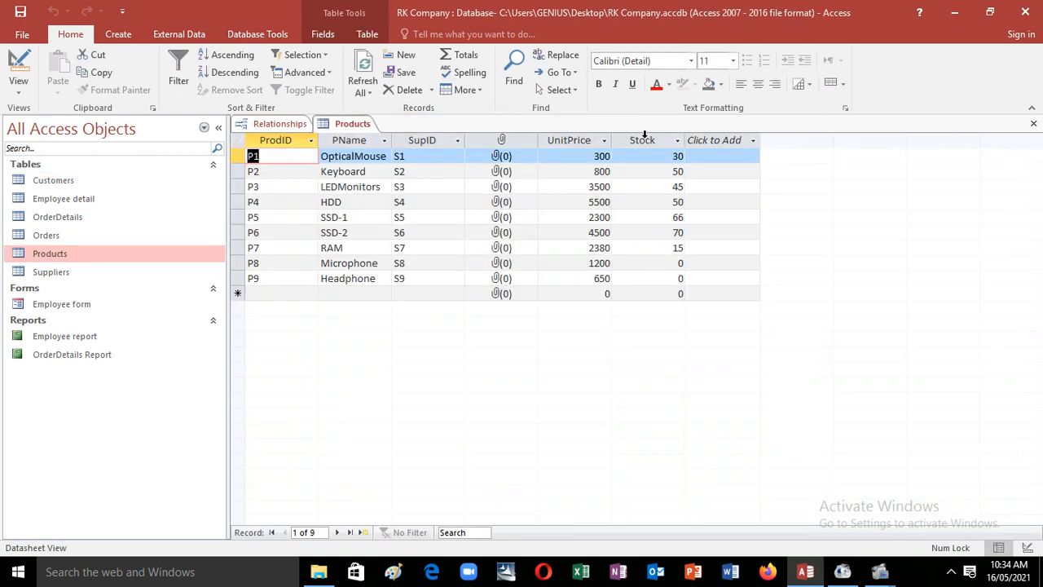
pyautogui.click(1034, 123)
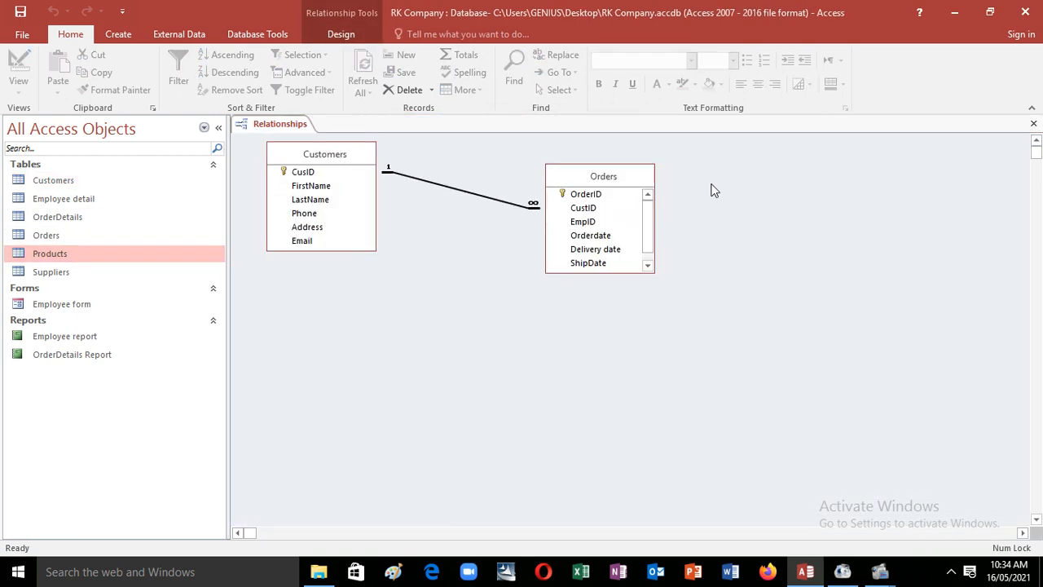
pyautogui.doubleClick(534, 210)
pyautogui.click(638, 128)
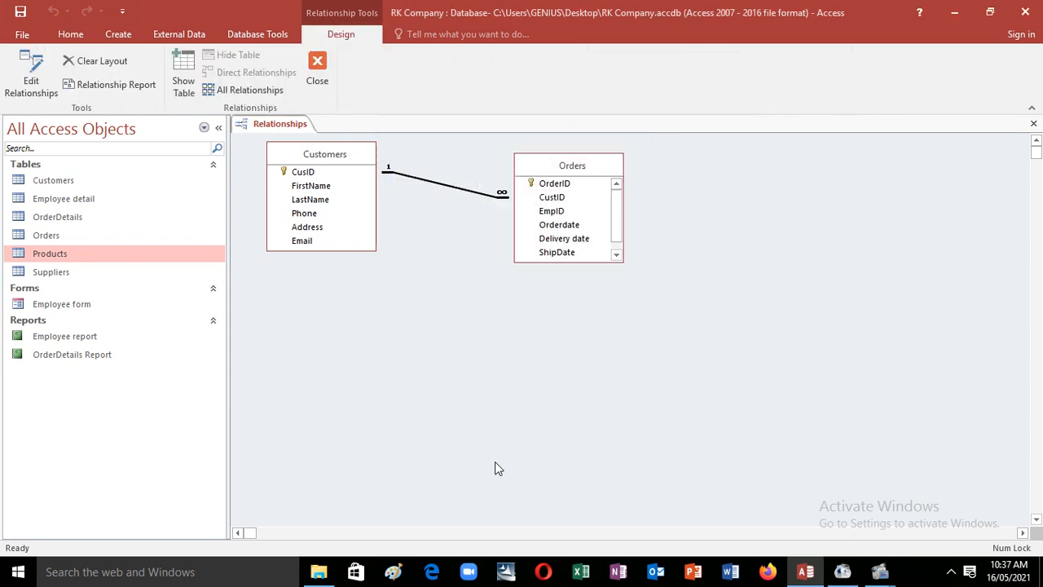
# Step: Turn on Cascade Update Related Fields for the Customers–Orders relationship
pyautogui.doubleClick(496, 201)
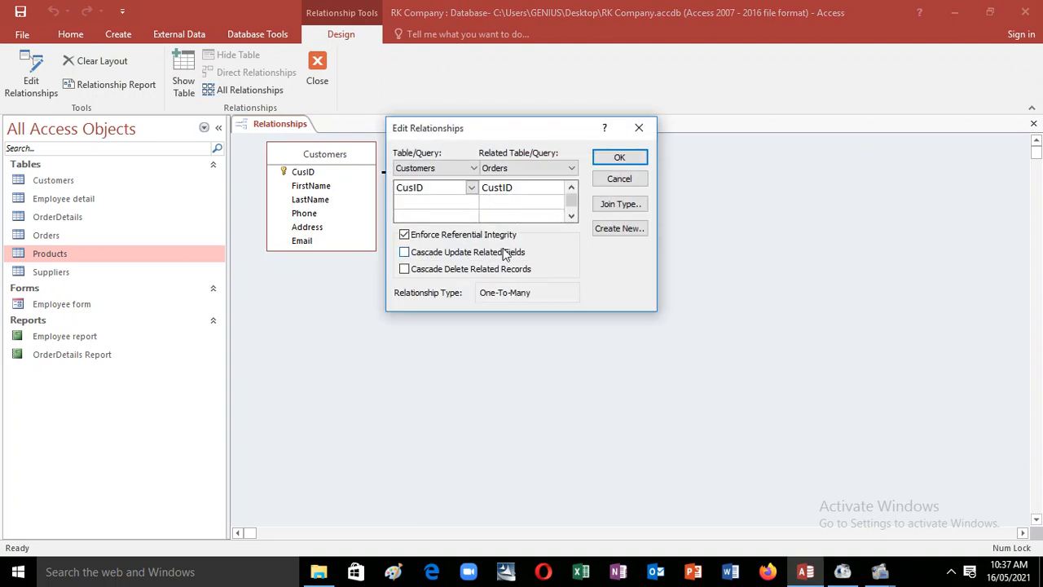
pyautogui.click(404, 252)
pyautogui.click(610, 160)
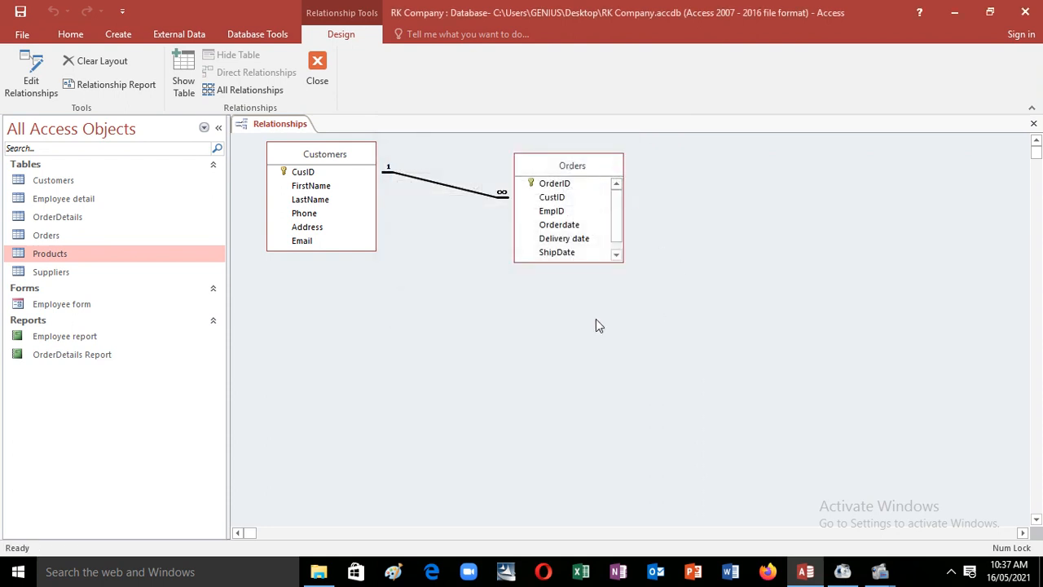
# Step: Open the Customers, Orders and OrderDetails datasheets and check orders 101–106 carry CustIDs 1–6
pyautogui.doubleClick(71, 181)
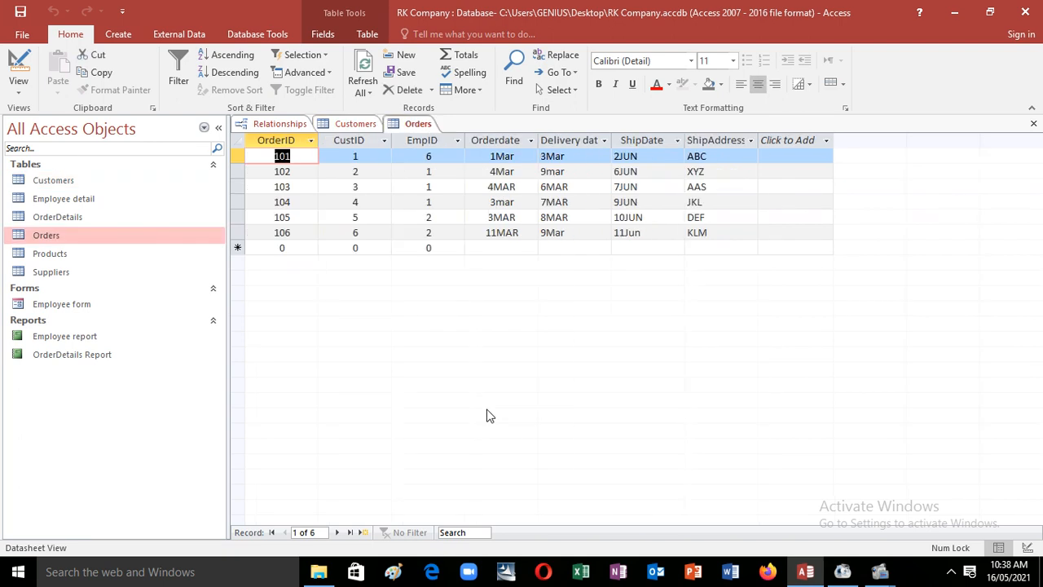
pyautogui.doubleClick(138, 183)
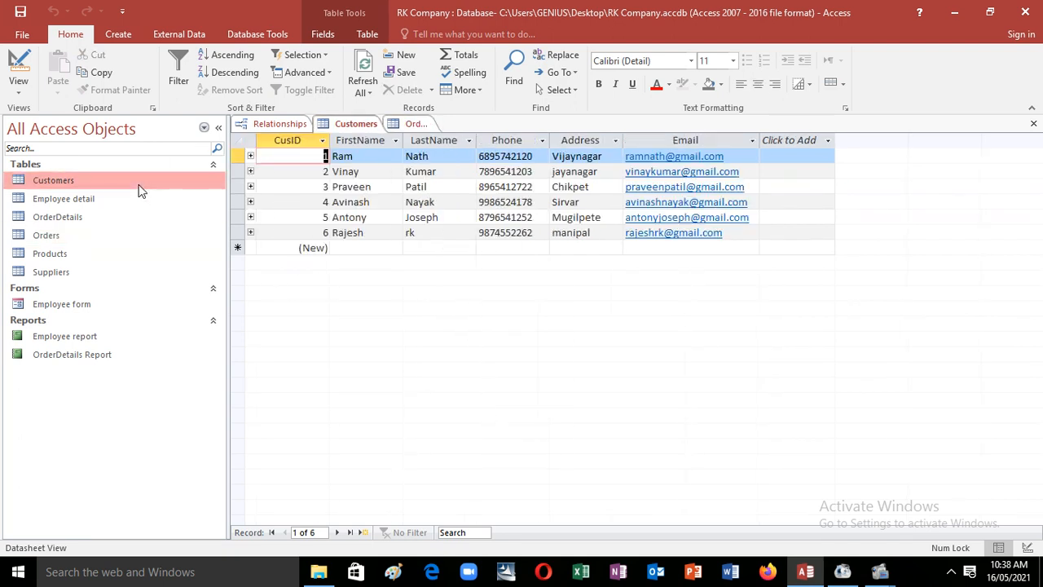
pyautogui.doubleClick(68, 236)
pyautogui.doubleClick(110, 219)
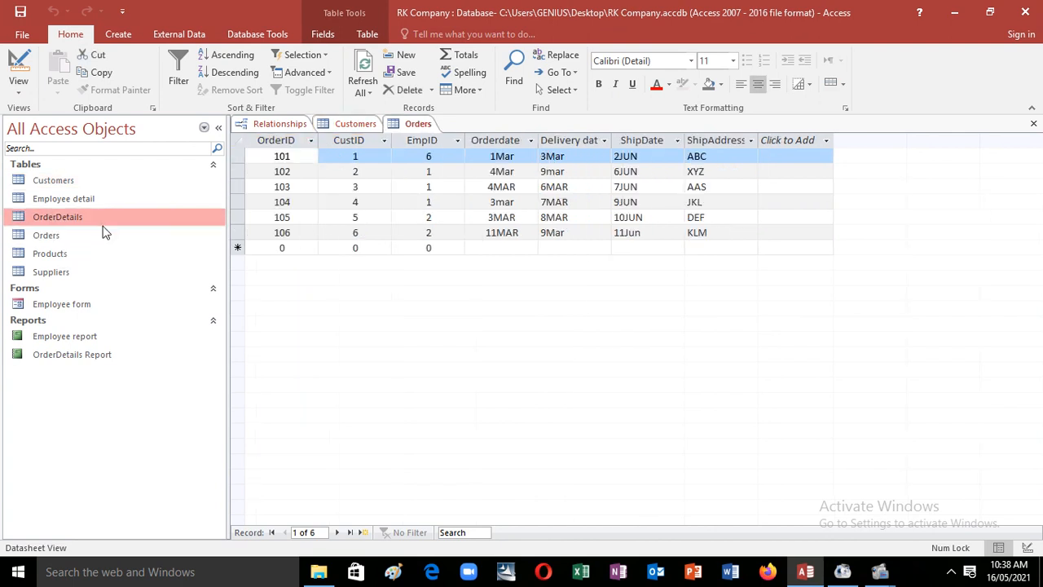
pyautogui.doubleClick(99, 232)
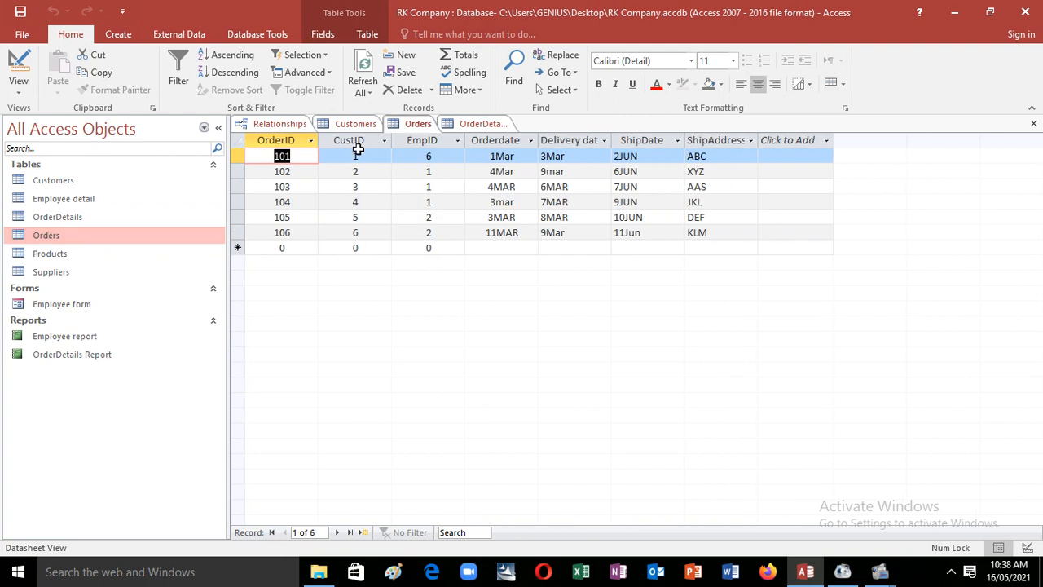
pyautogui.click(359, 142)
pyautogui.doubleClick(114, 181)
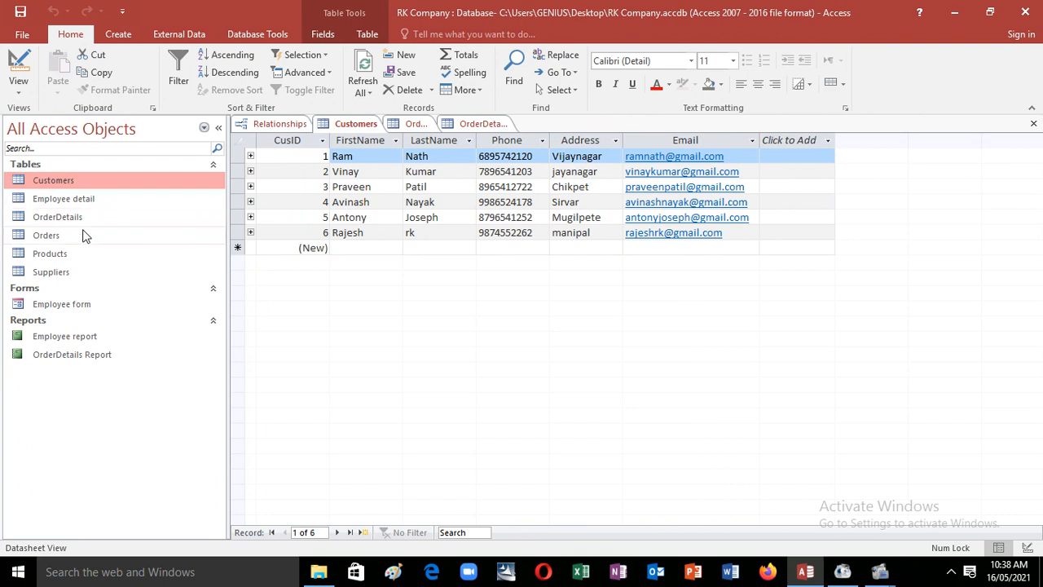
pyautogui.doubleClick(88, 218)
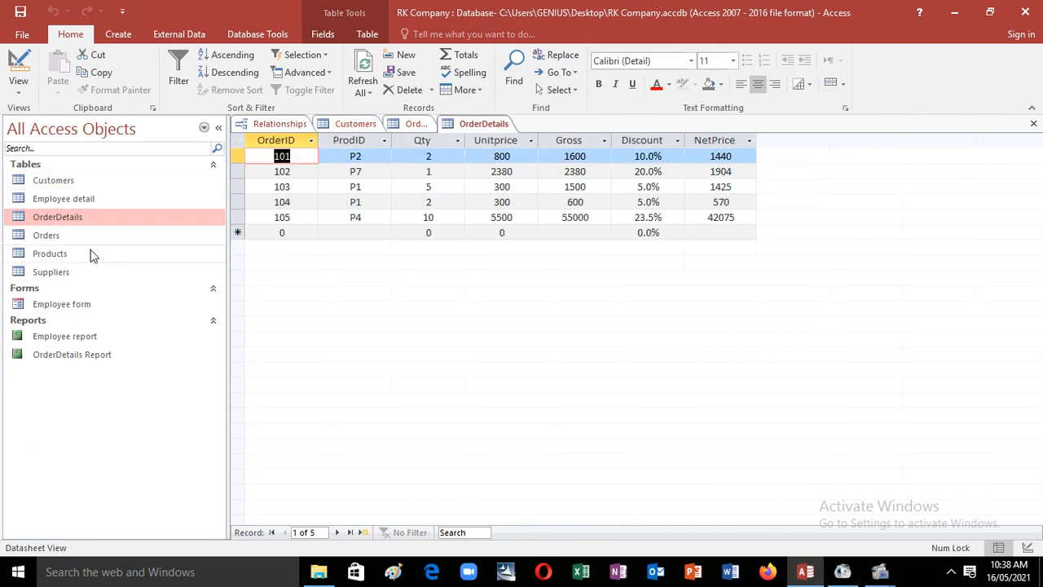
pyautogui.click(92, 247)
pyautogui.doubleClick(47, 235)
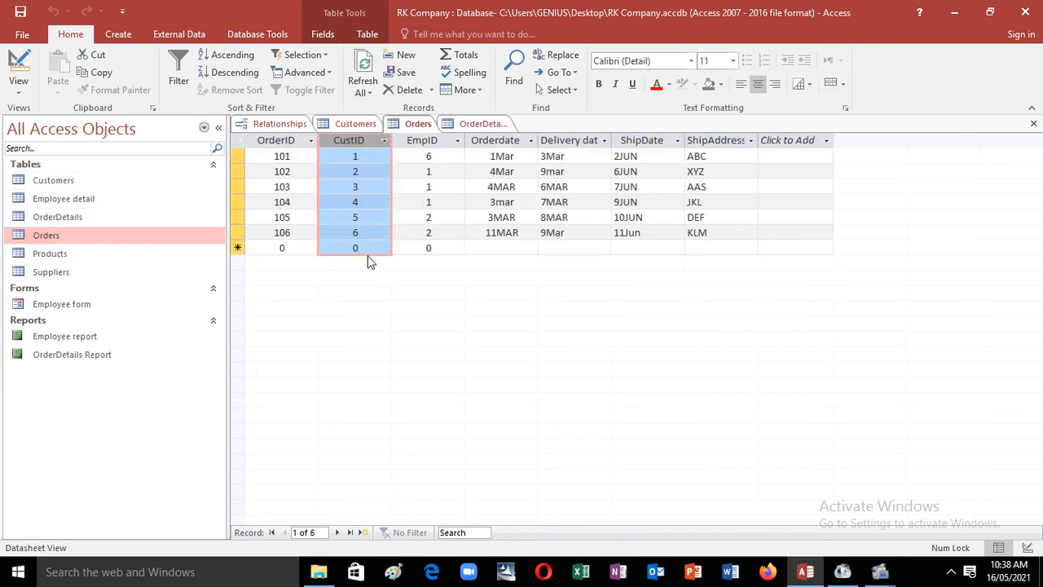
pyautogui.click(362, 246)
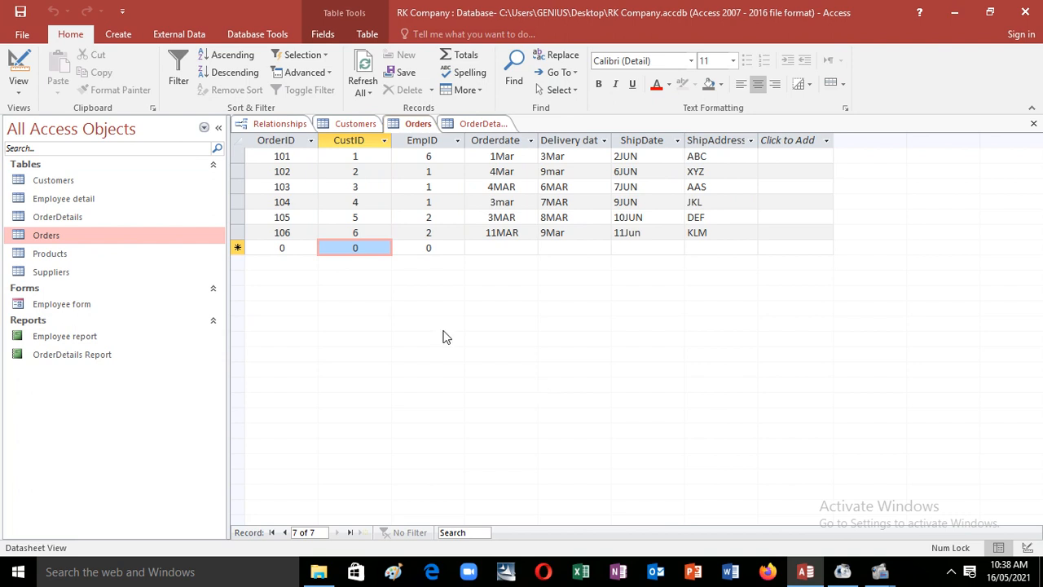
pyautogui.click(295, 126)
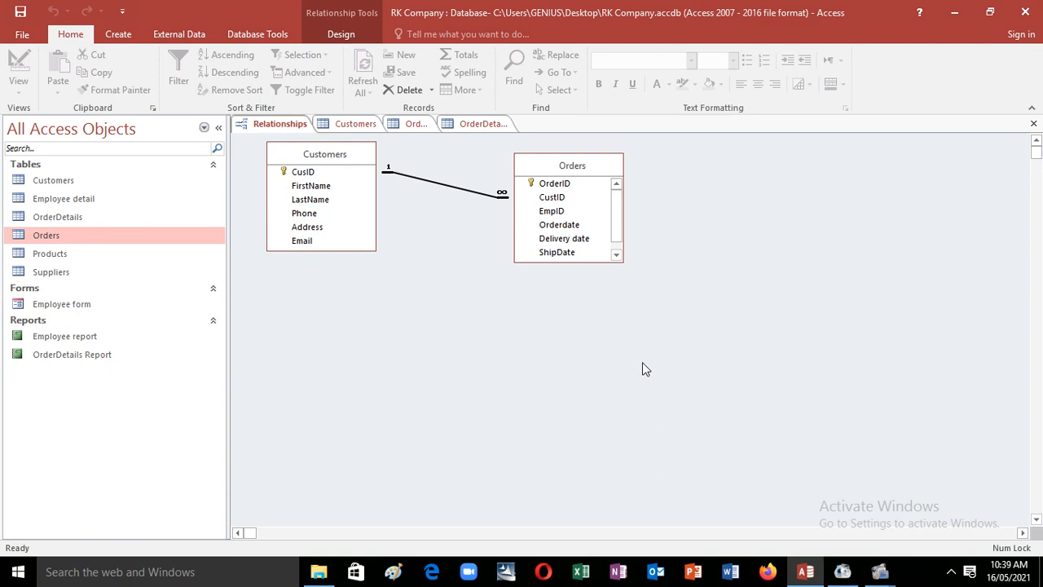
# Step: Close the Orders, Customers and OrderDetails datasheets, then bring up the Database Tools commands
pyautogui.click(415, 124)
pyautogui.click(1033, 123)
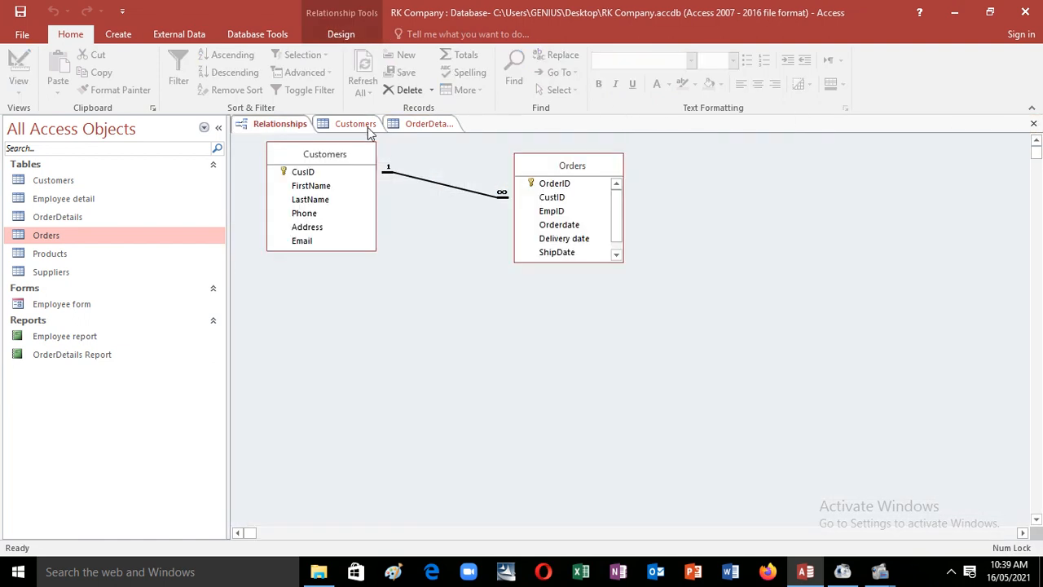
pyautogui.click(355, 124)
pyautogui.click(1034, 123)
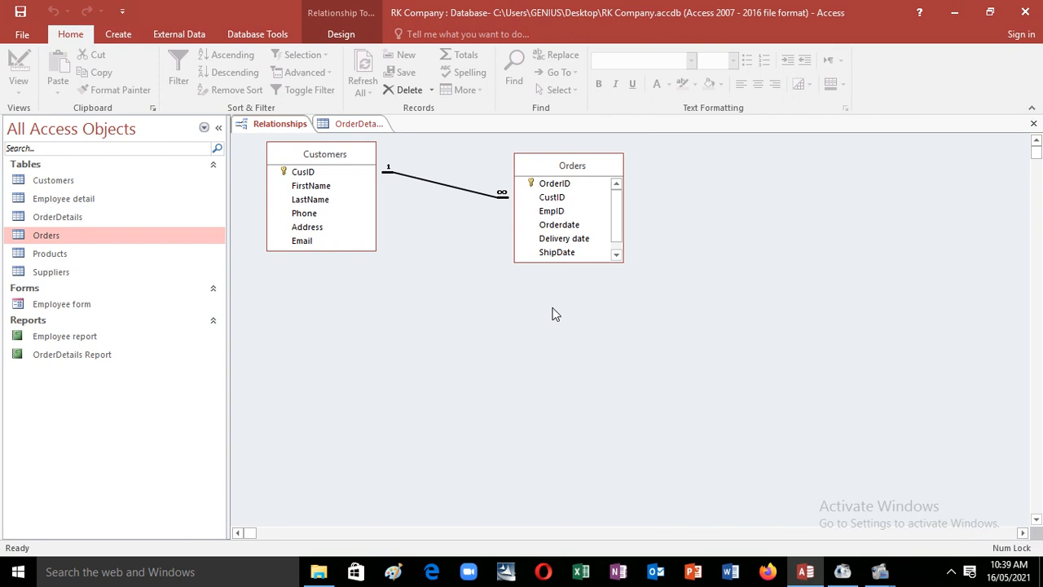
pyautogui.click(373, 125)
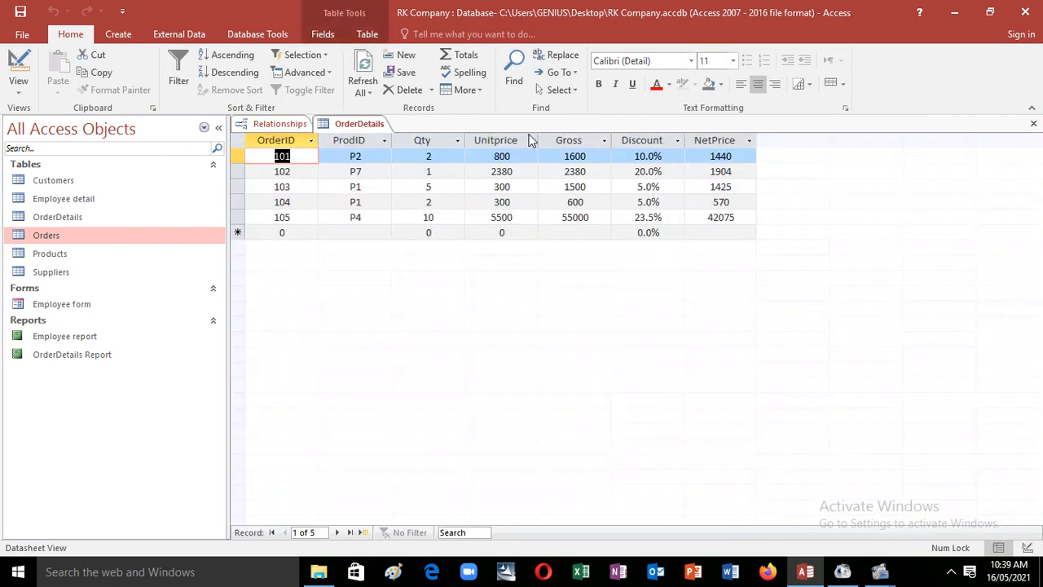
pyautogui.click(1034, 125)
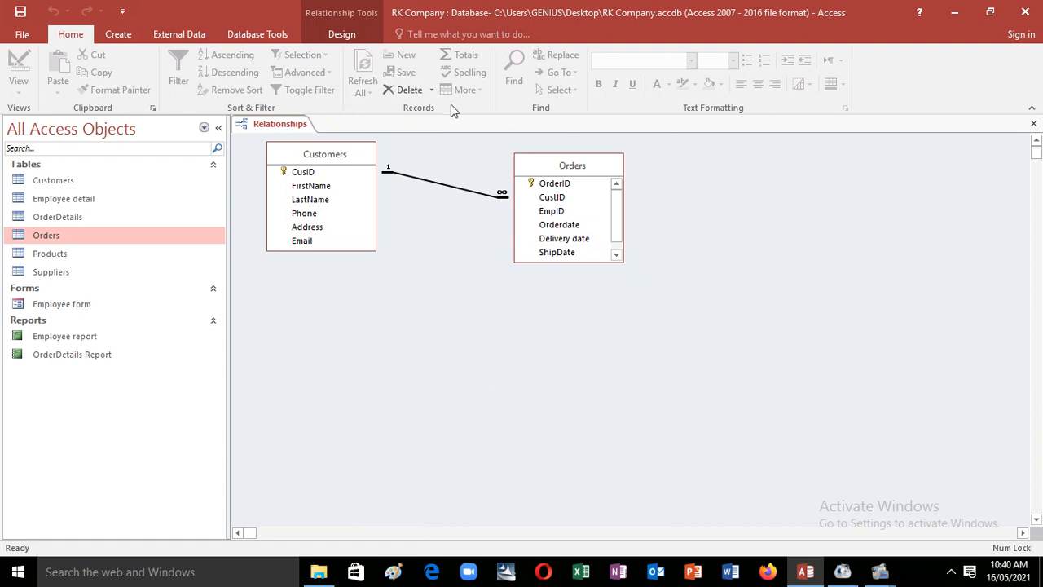
pyautogui.click(256, 36)
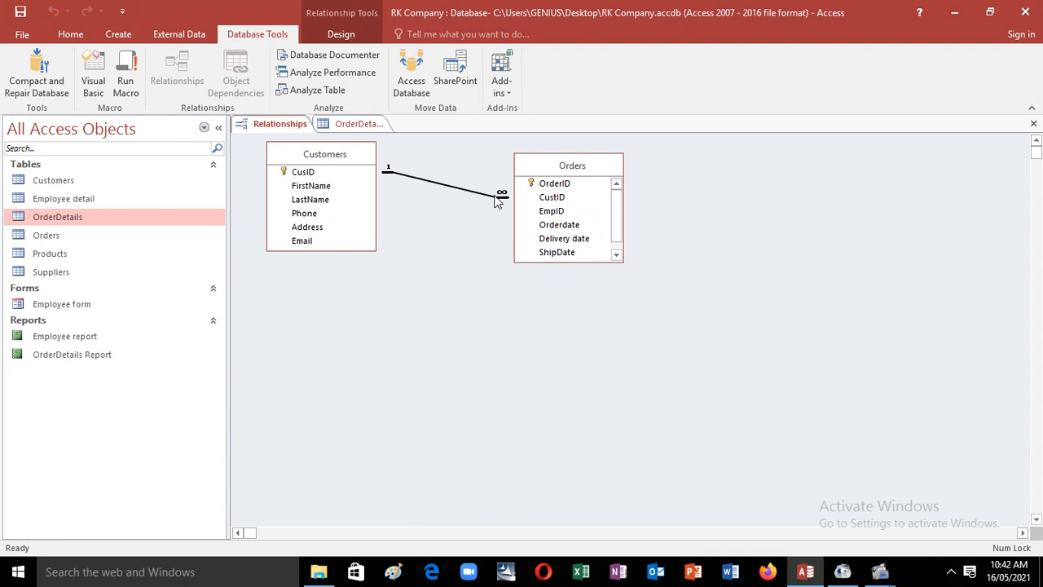
# Step: Add the Products and Suppliers tables to the relationships layout through Show Table
pyautogui.rightClick(495, 197)
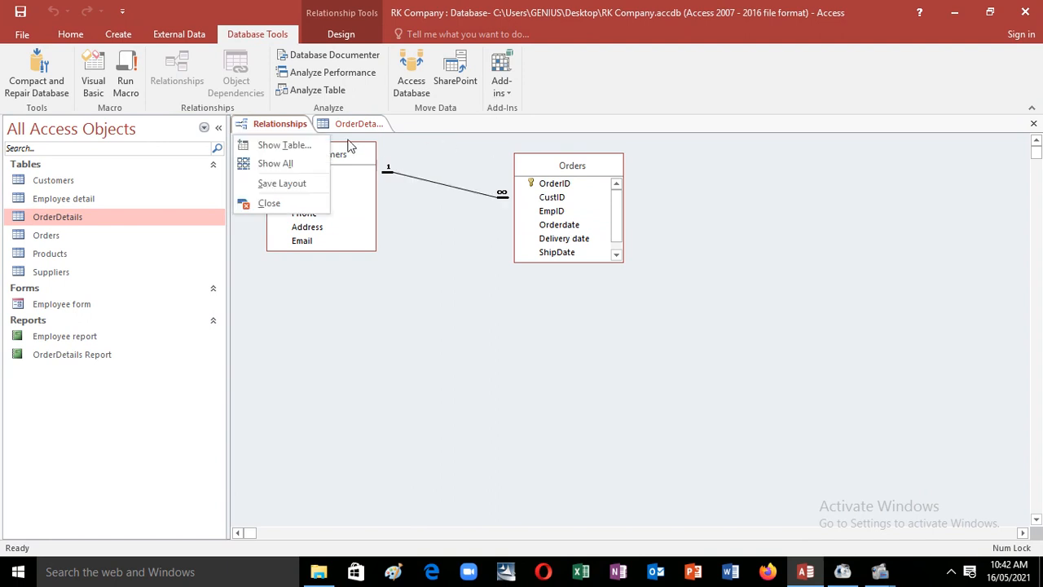
pyautogui.click(286, 146)
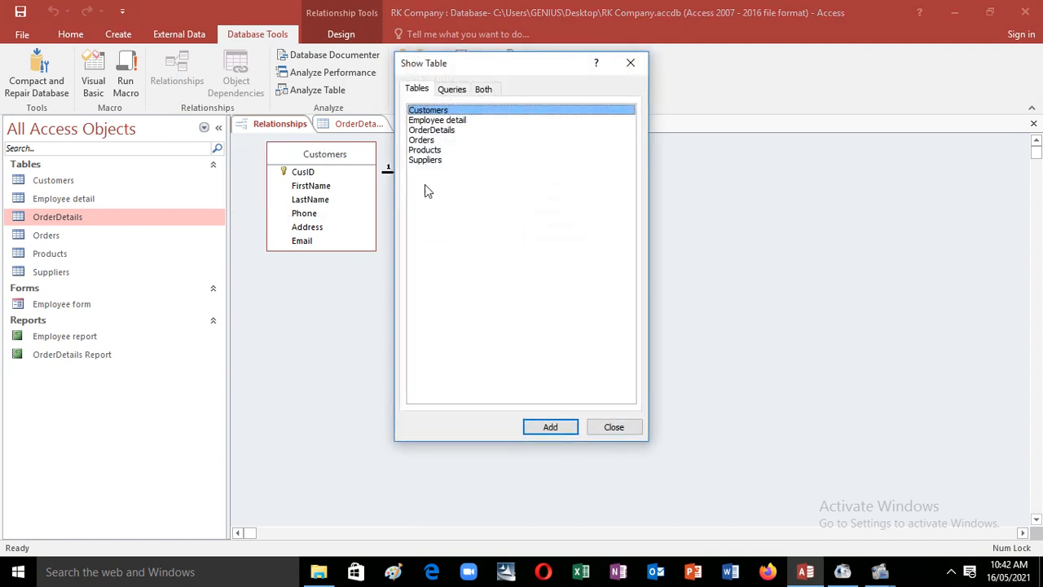
pyautogui.moveTo(507, 70); pyautogui.dragTo(688, 218)
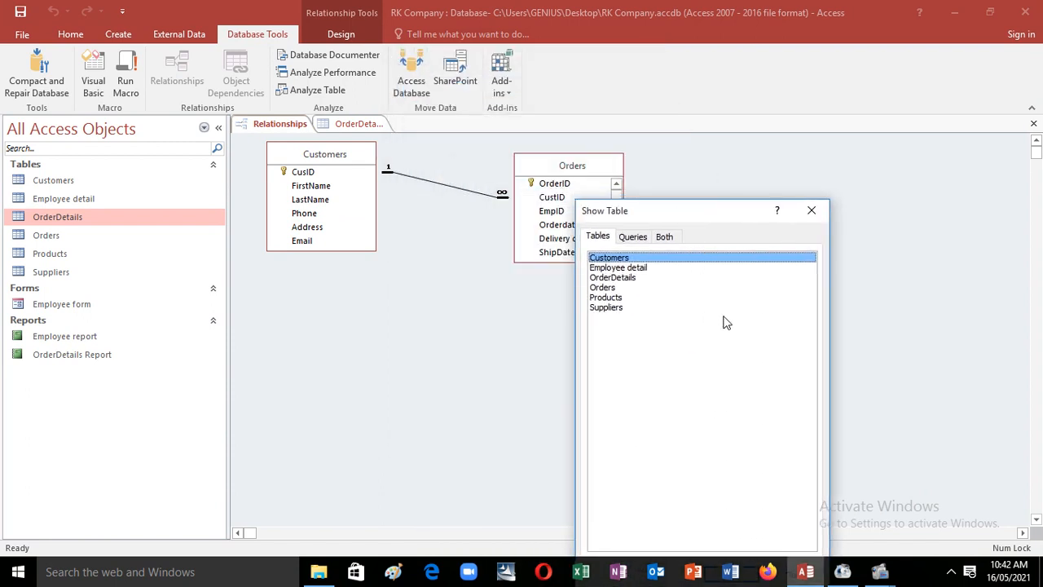
pyautogui.click(621, 298)
pyautogui.doubleClick(622, 299)
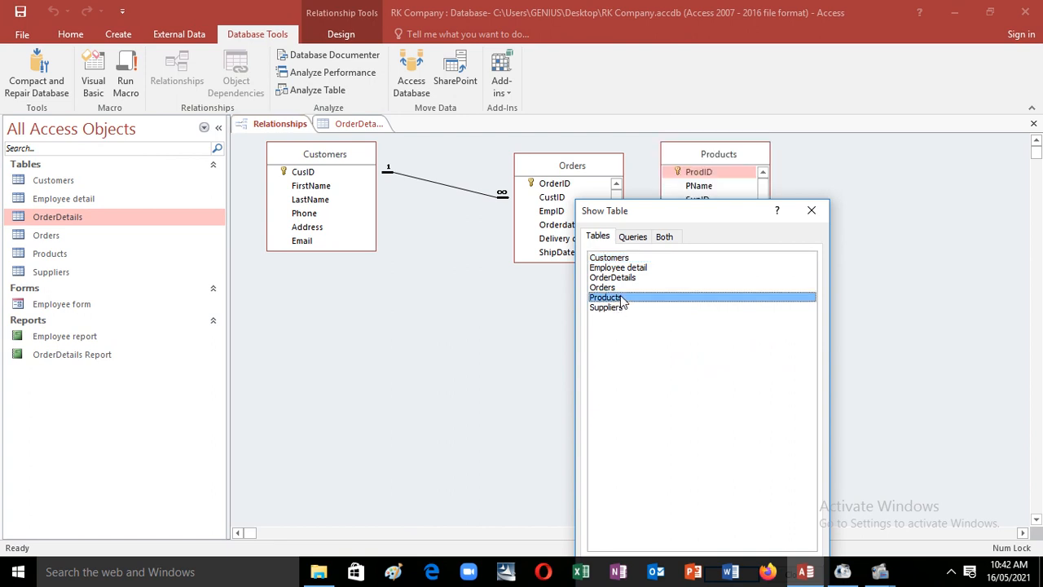
pyautogui.doubleClick(623, 310)
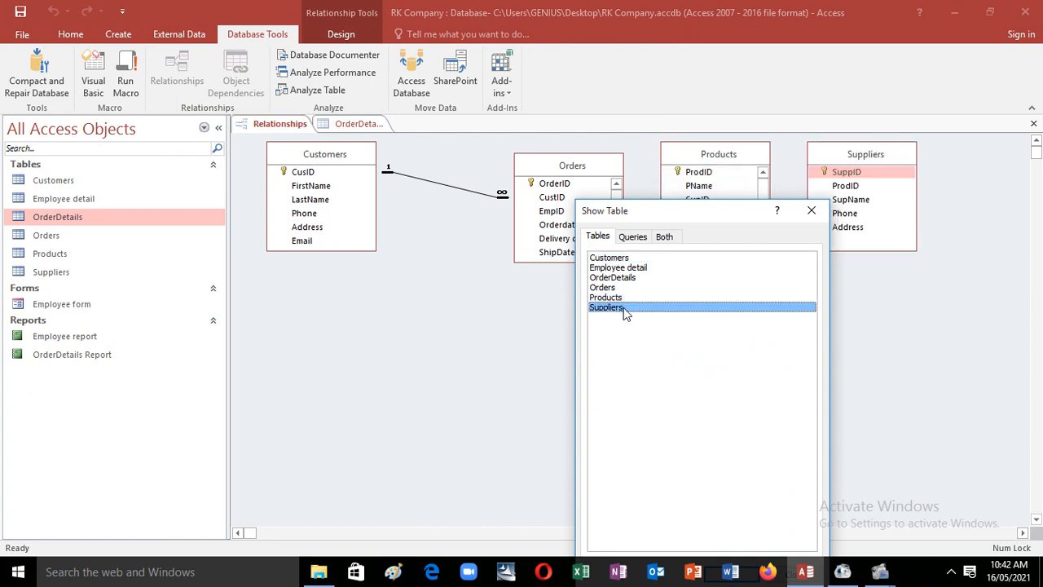
pyautogui.click(811, 210)
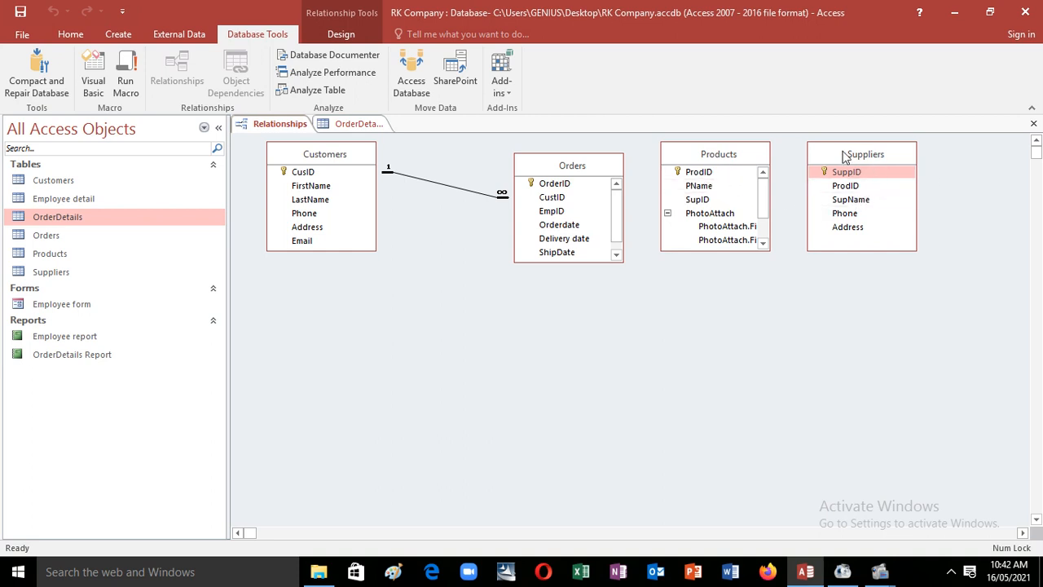
# Step: Join Products' ProdID to Suppliers' ProdID and create the relationship
pyautogui.moveTo(845, 156); pyautogui.dragTo(870, 155)
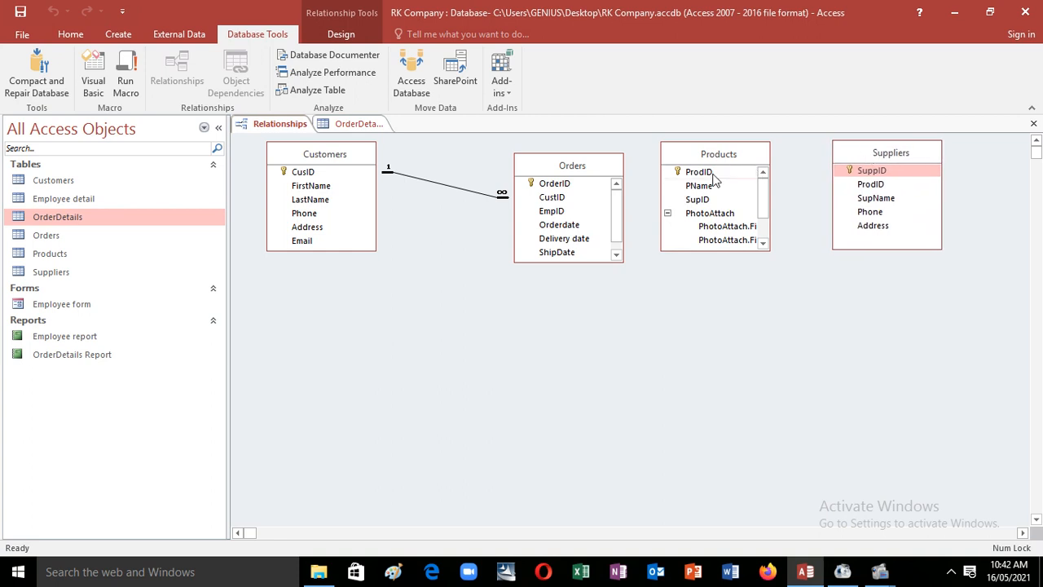
pyautogui.moveTo(713, 176); pyautogui.dragTo(864, 188)
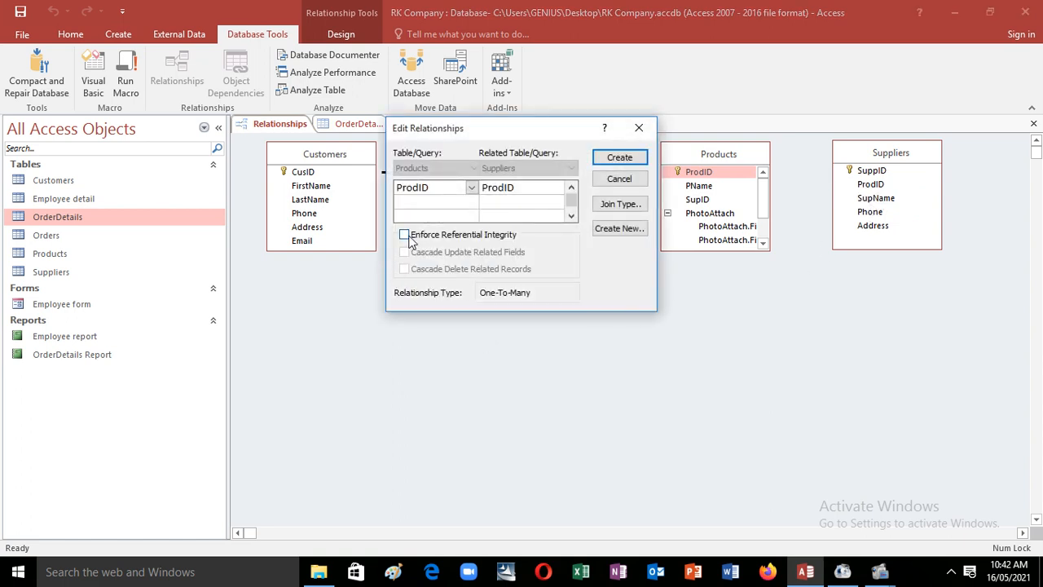
pyautogui.click(625, 160)
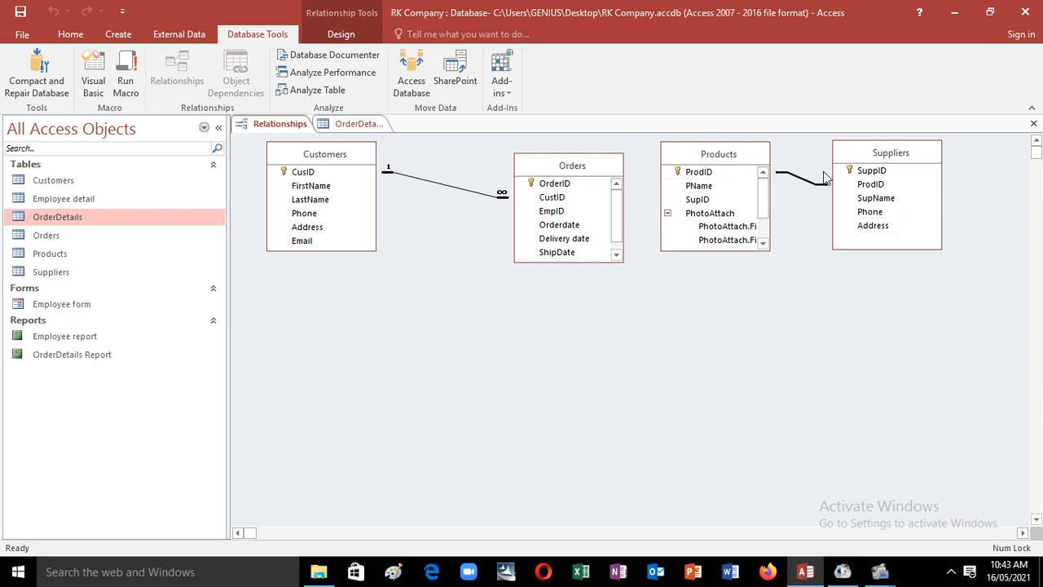
# Step: Open the Products datasheet and expand, then collapse, the supplier records for products P1–P4
pyautogui.click(66, 255)
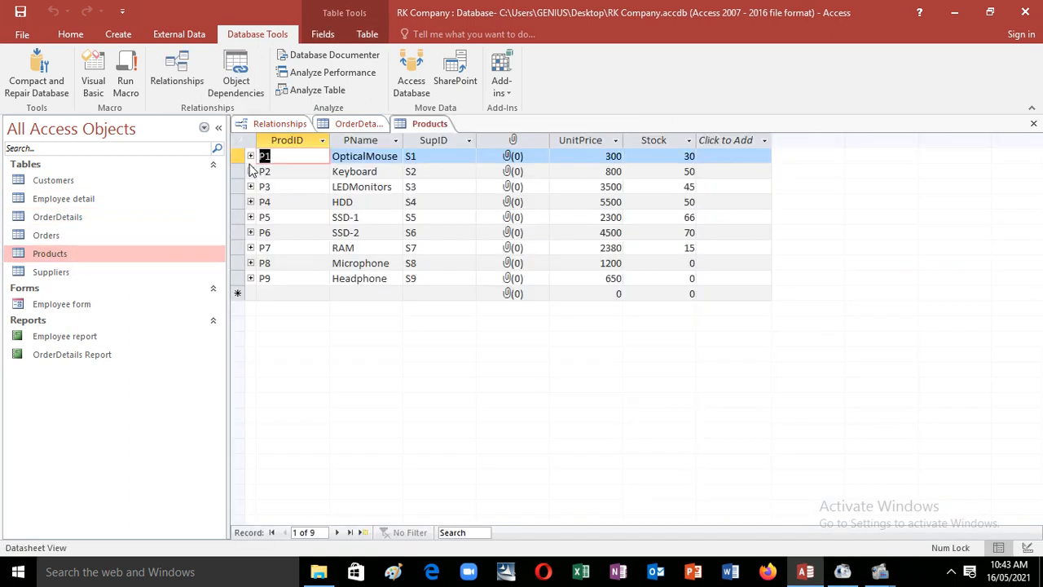
pyautogui.click(251, 156)
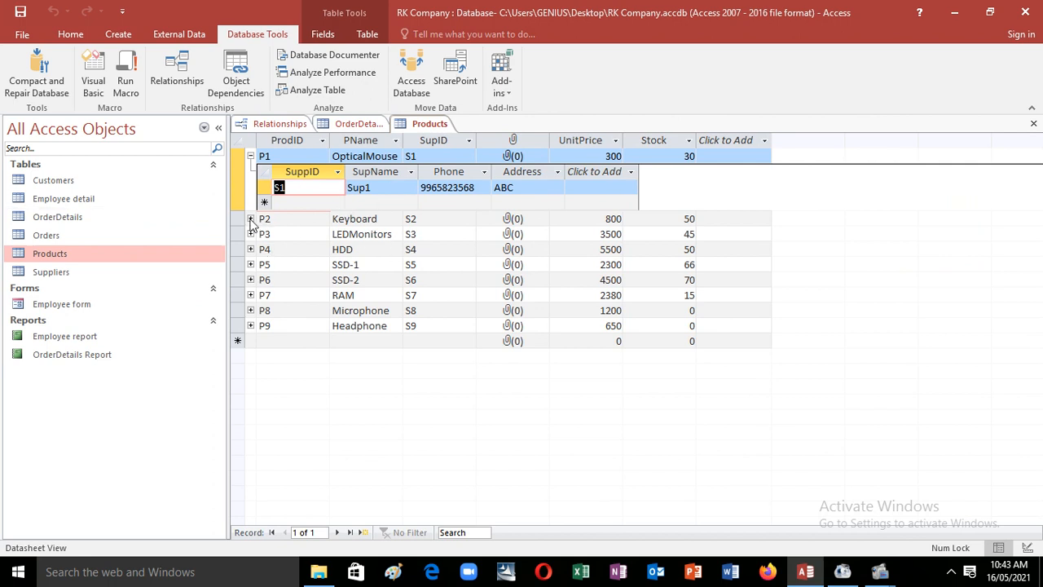
pyautogui.click(251, 219)
pyautogui.click(250, 281)
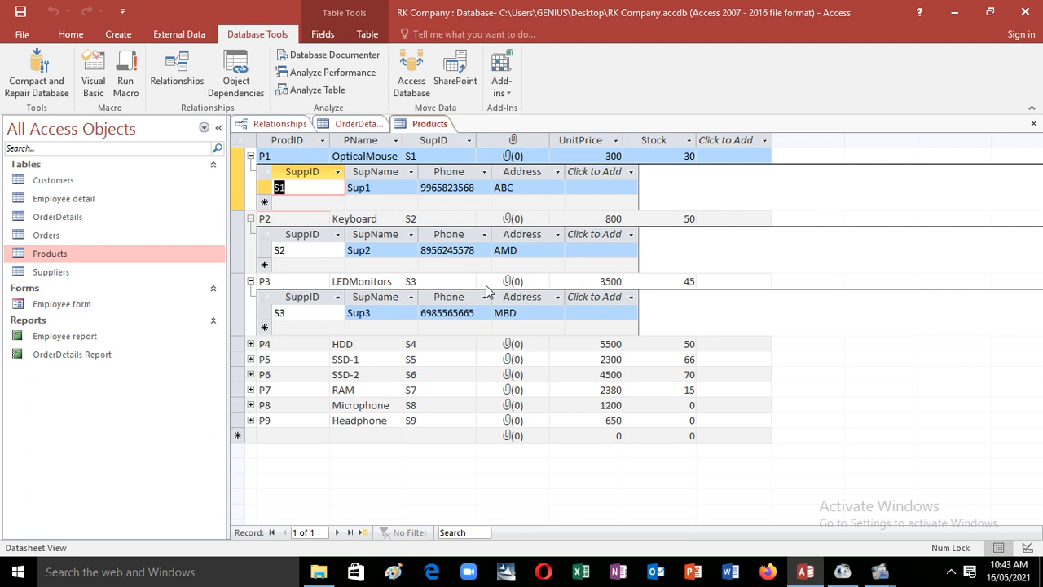
pyautogui.click(250, 344)
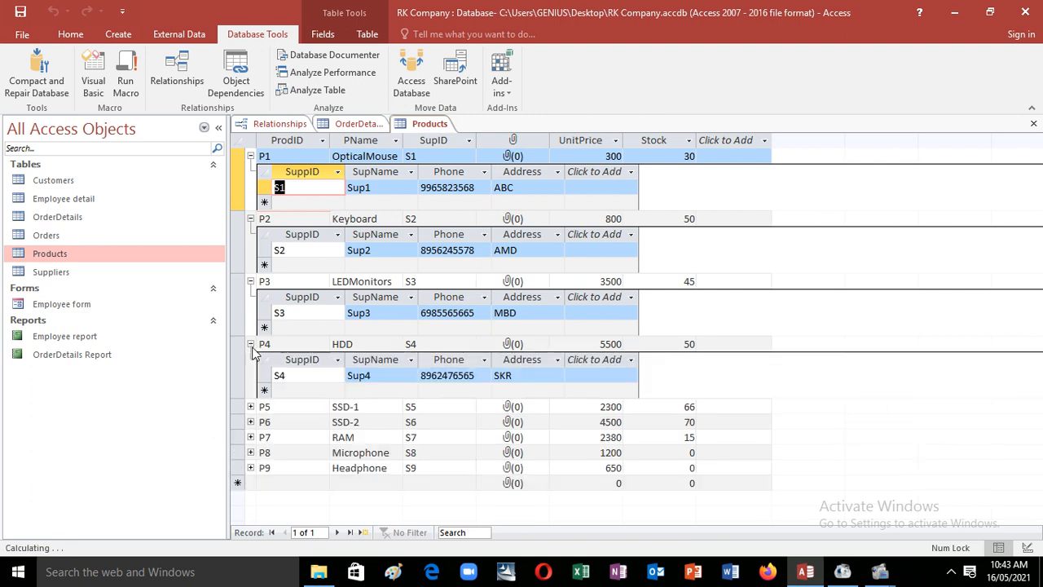
pyautogui.click(251, 344)
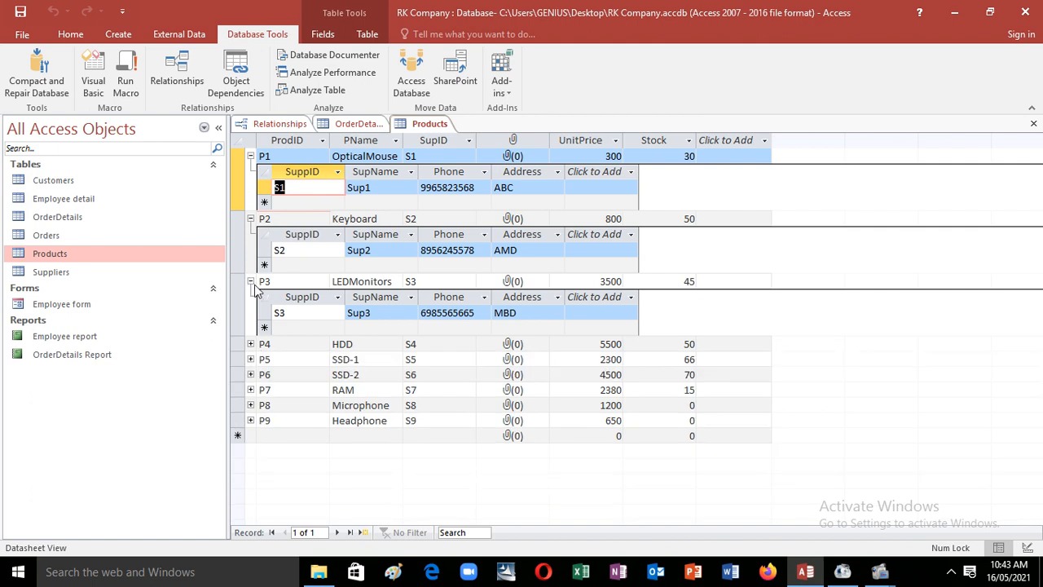
pyautogui.click(250, 282)
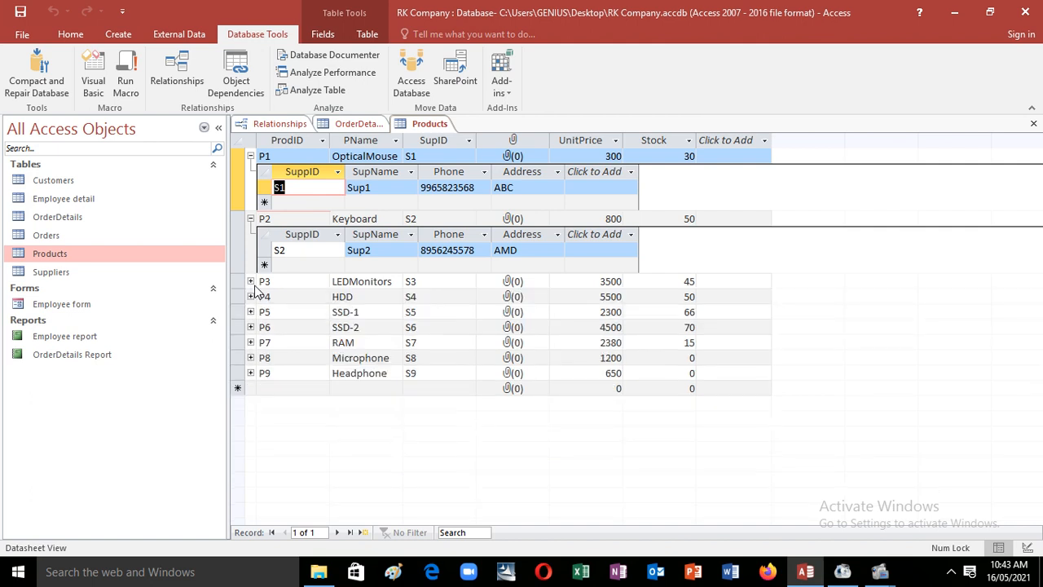
pyautogui.click(251, 218)
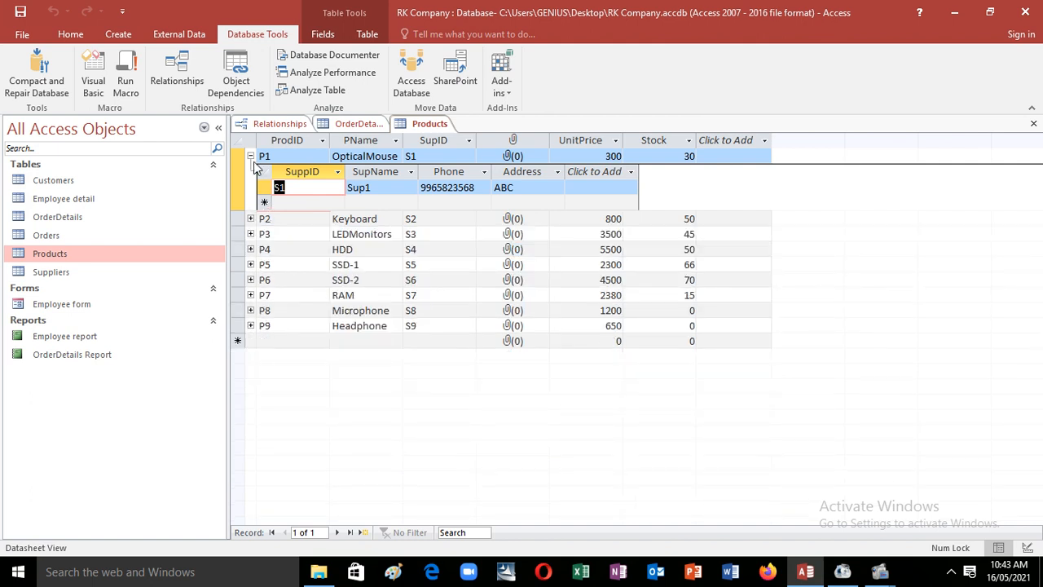
pyautogui.click(251, 155)
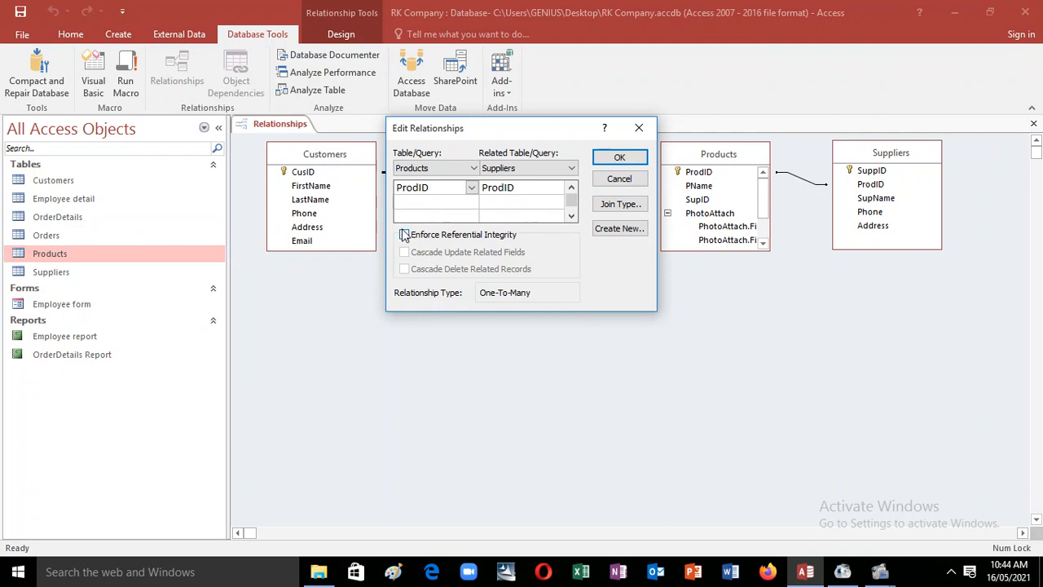
# Step: Enforce referential integrity with cascade update and cascade delete on the Products–Suppliers relationship
pyautogui.click(404, 234)
pyautogui.click(405, 252)
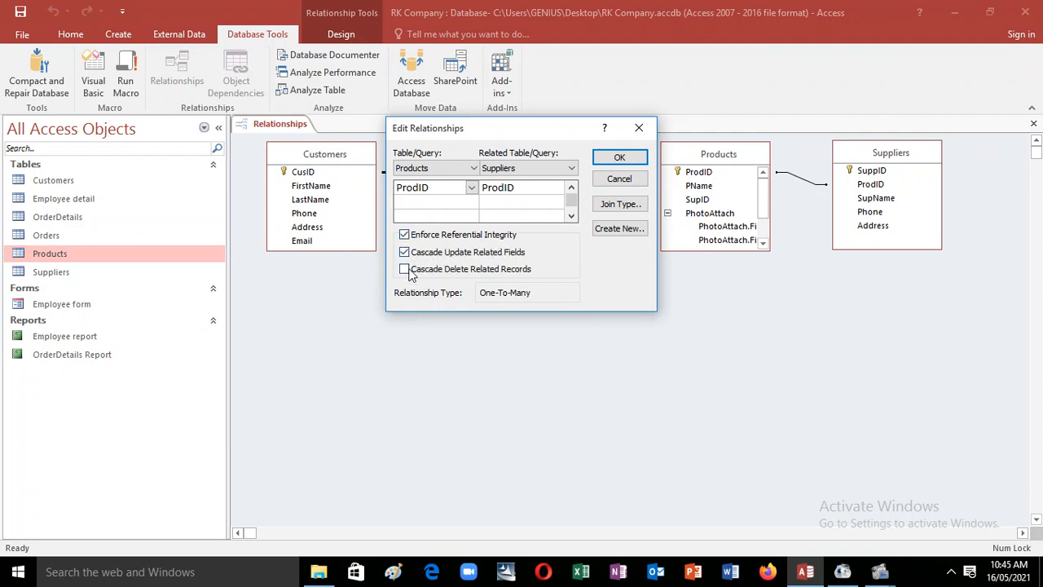
pyautogui.click(405, 270)
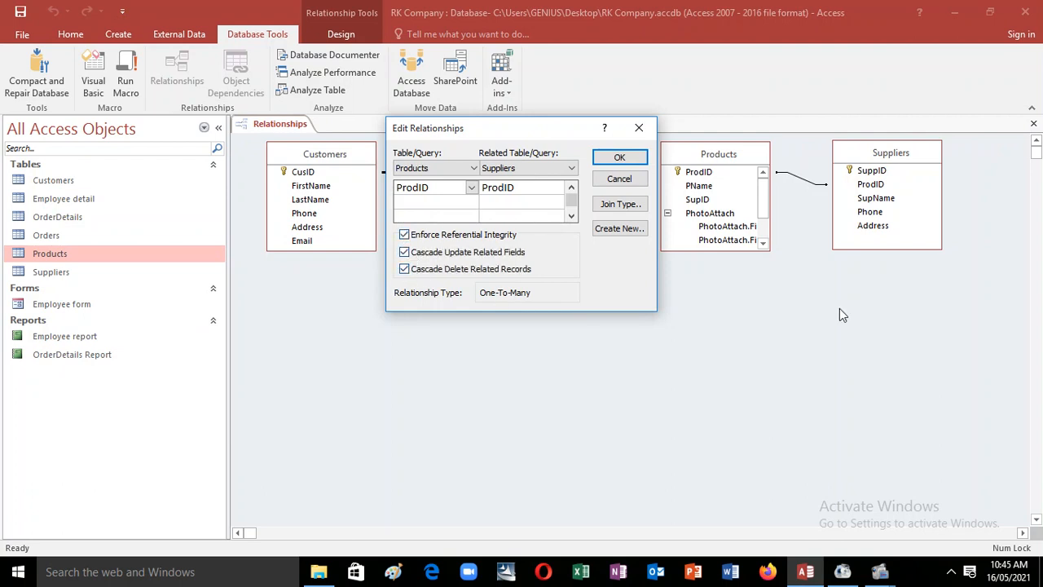
pyautogui.click(643, 160)
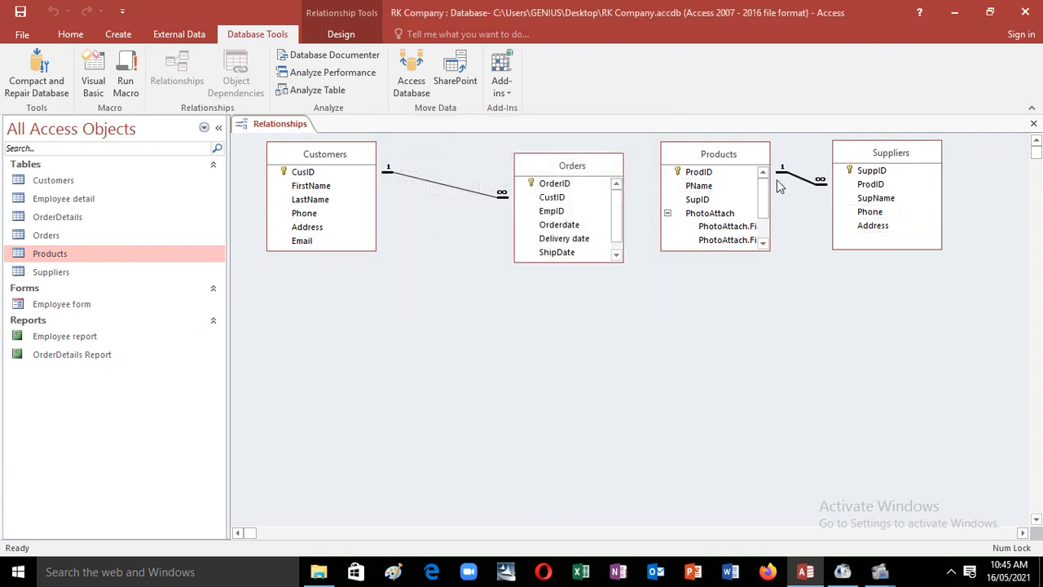
# Step: Rearrange the Suppliers and Products tables in the Relationships layout, checking the Products datasheet along the way
pyautogui.moveTo(853, 160); pyautogui.dragTo(907, 174)
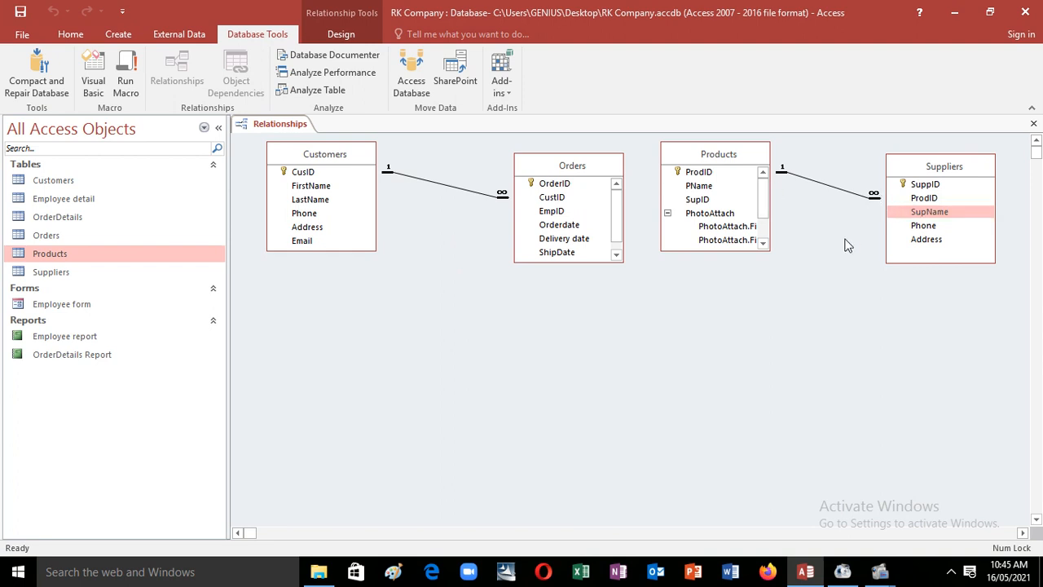
pyautogui.doubleClick(79, 259)
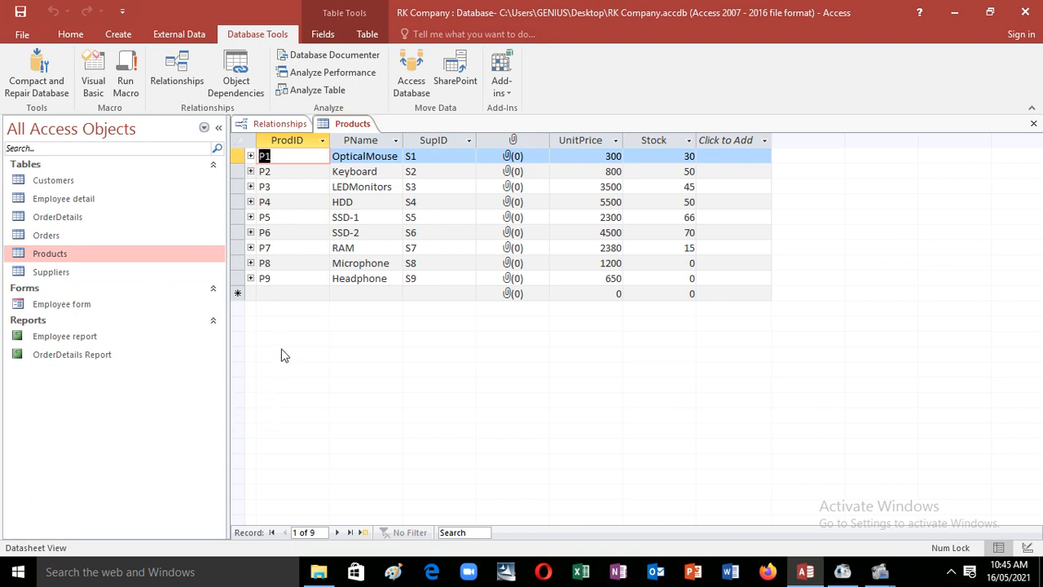
pyautogui.click(280, 124)
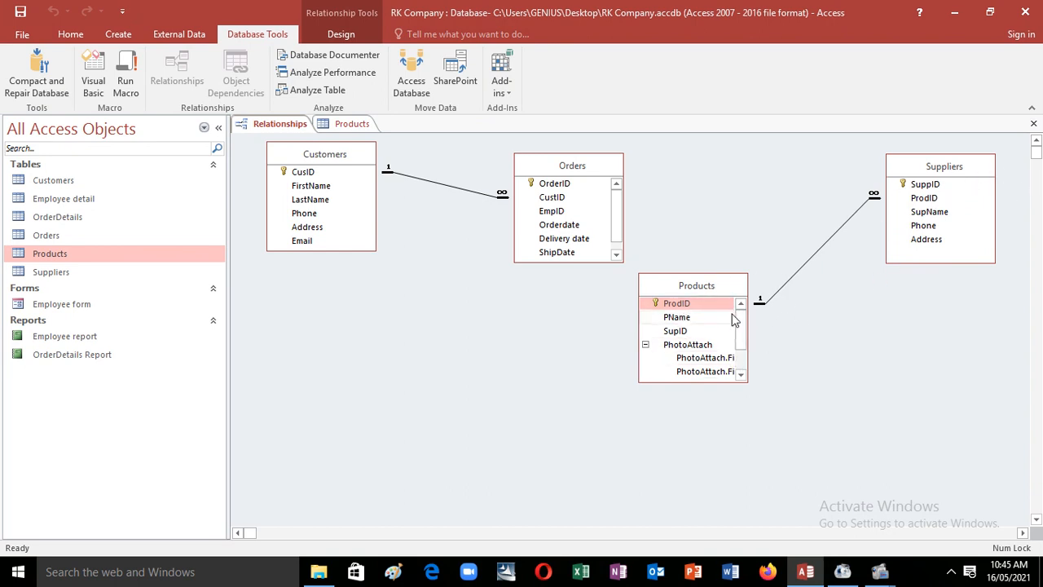
pyautogui.moveTo(712, 287)
pyautogui.mouseDown()
pyautogui.moveTo(715, 225)
pyautogui.moveTo(709, 291)
pyautogui.mouseUp()
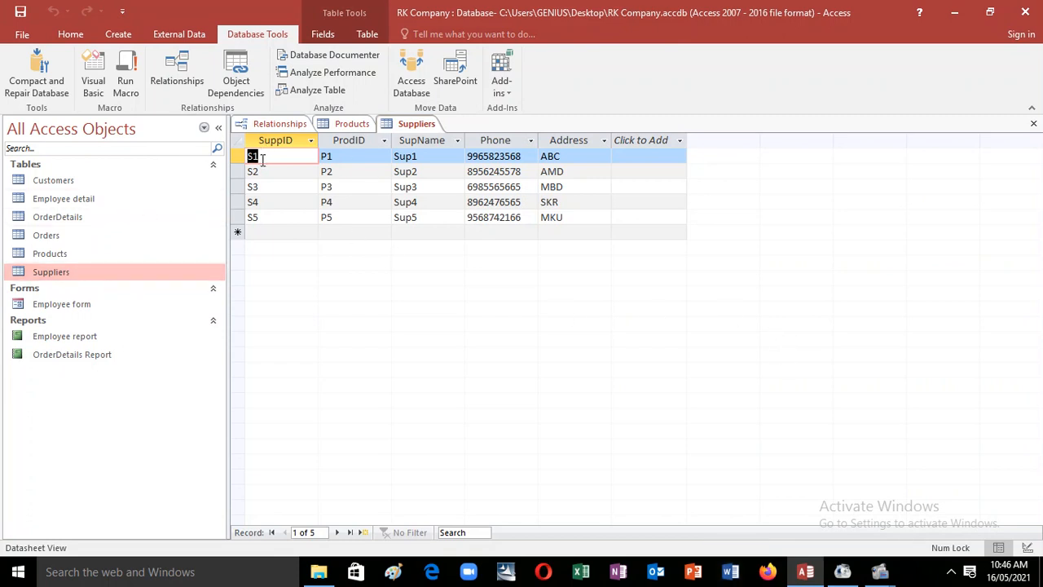
# Step: Retype the five supplier IDs in the Suppliers datasheet as S01, S02, S03, S04 and S05
pyautogui.write('S')
pyautogui.press('Down')
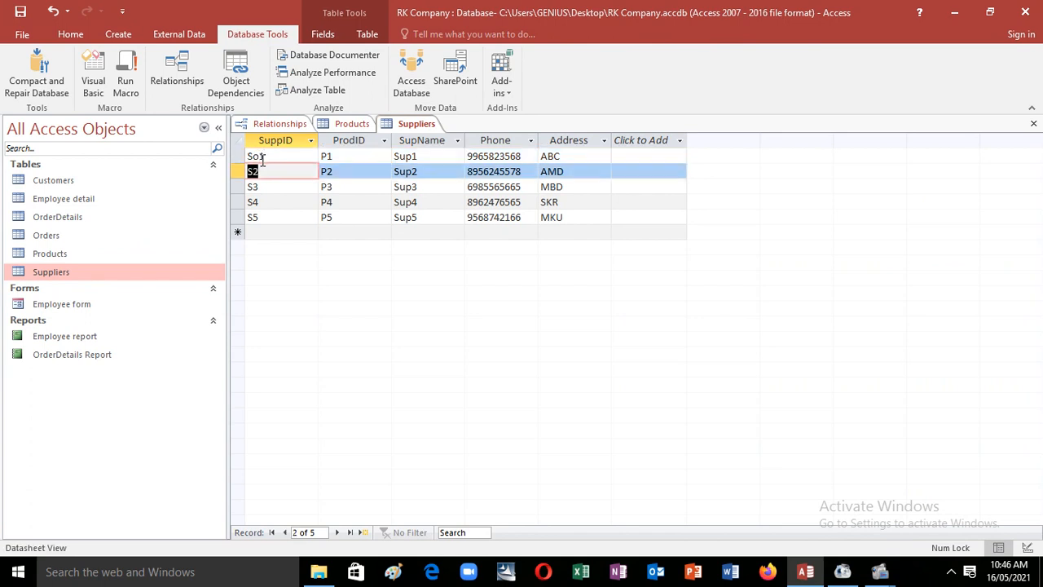
pyautogui.write('S02')
pyautogui.press('Down')
pyautogui.write('S')
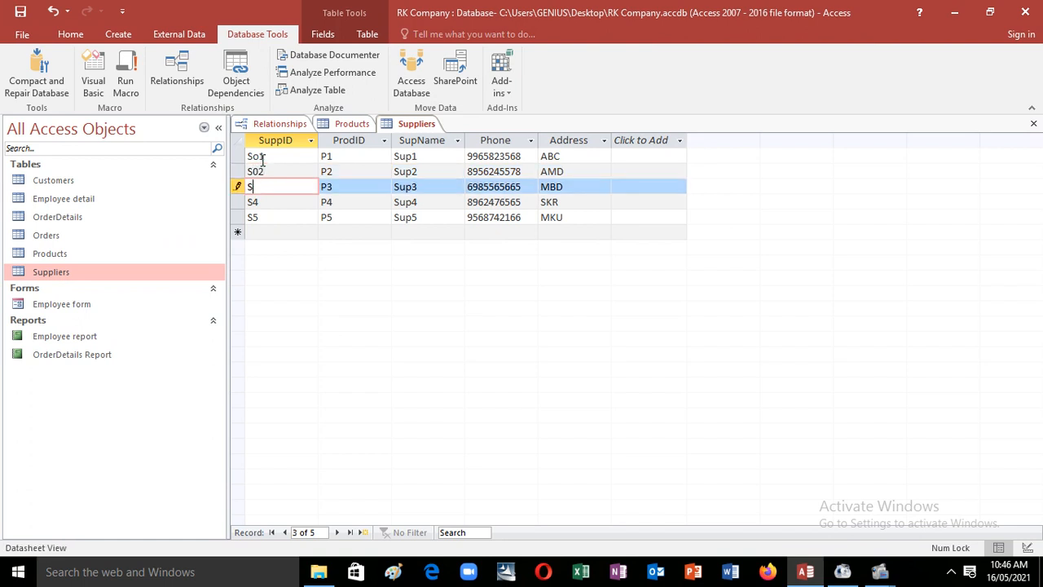
pyautogui.write('03')
pyautogui.press('Down')
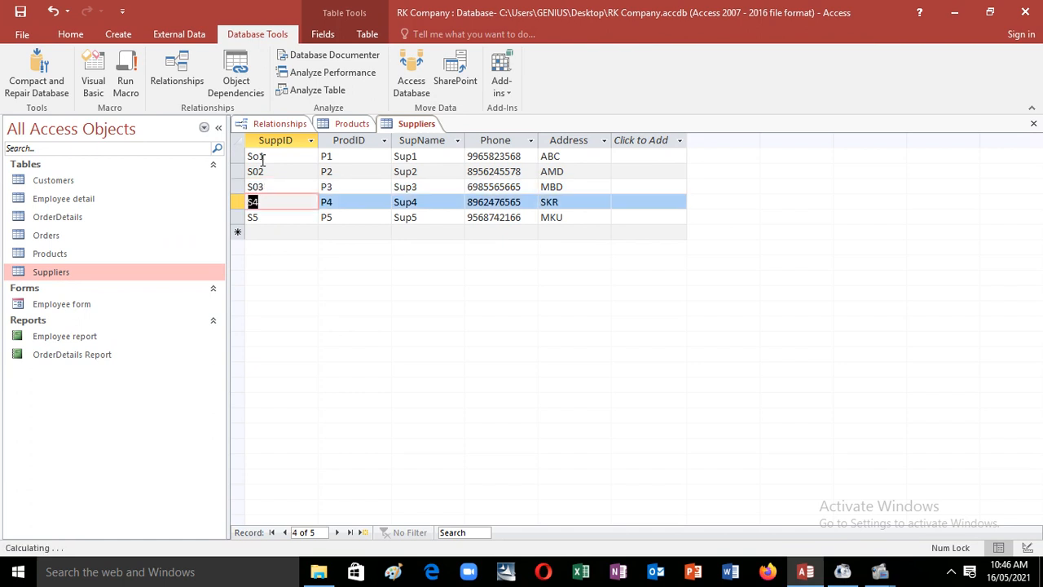
pyautogui.write('S')
pyautogui.press('Down')
pyautogui.write('S')
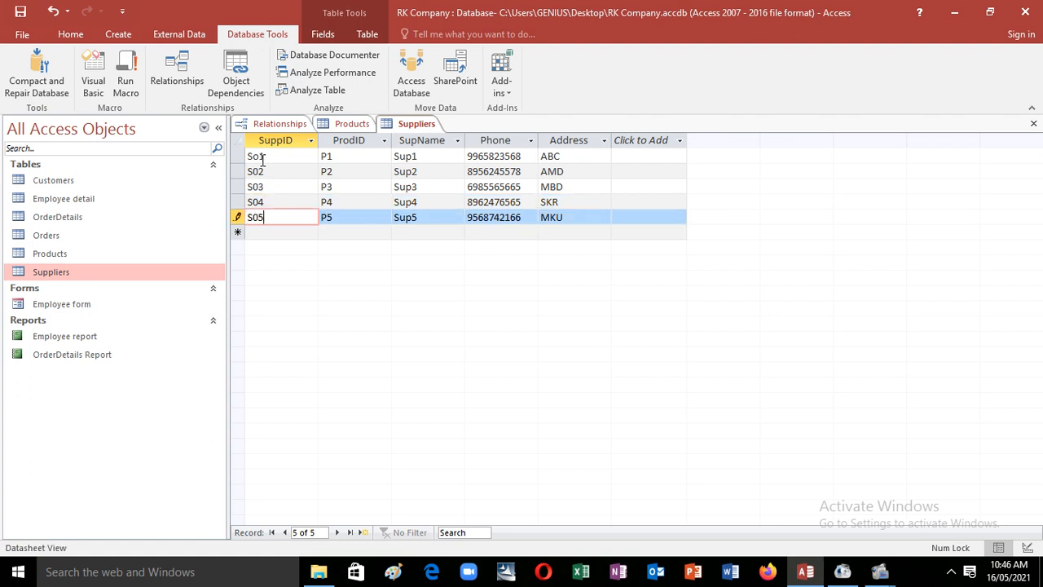
pyautogui.click(260, 157)
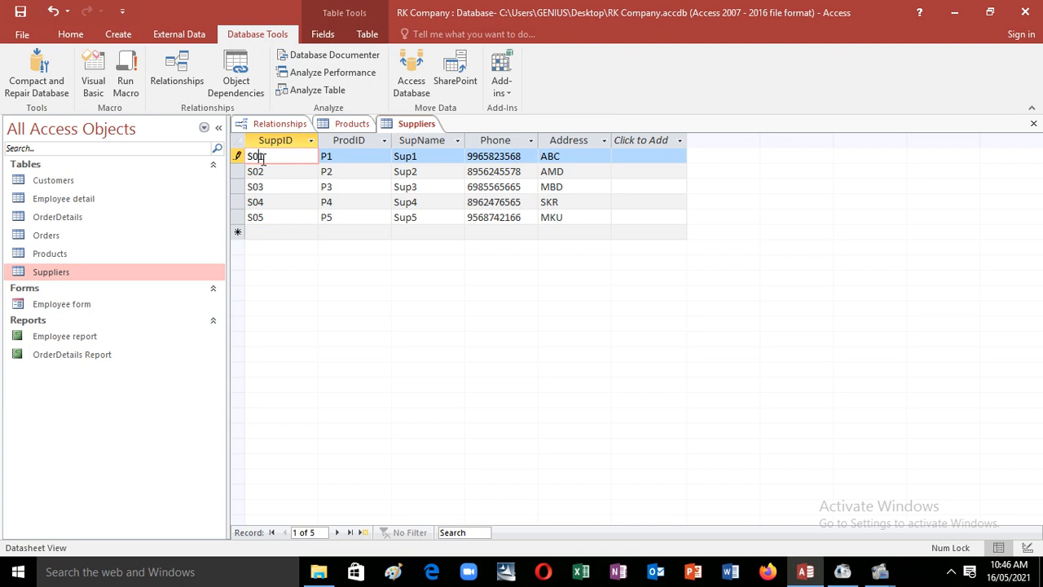
# Step: Save the edited supplier records and open the Products datasheet
pyautogui.click(21, 13)
pyautogui.doubleClick(71, 258)
pyautogui.doubleClick(121, 257)
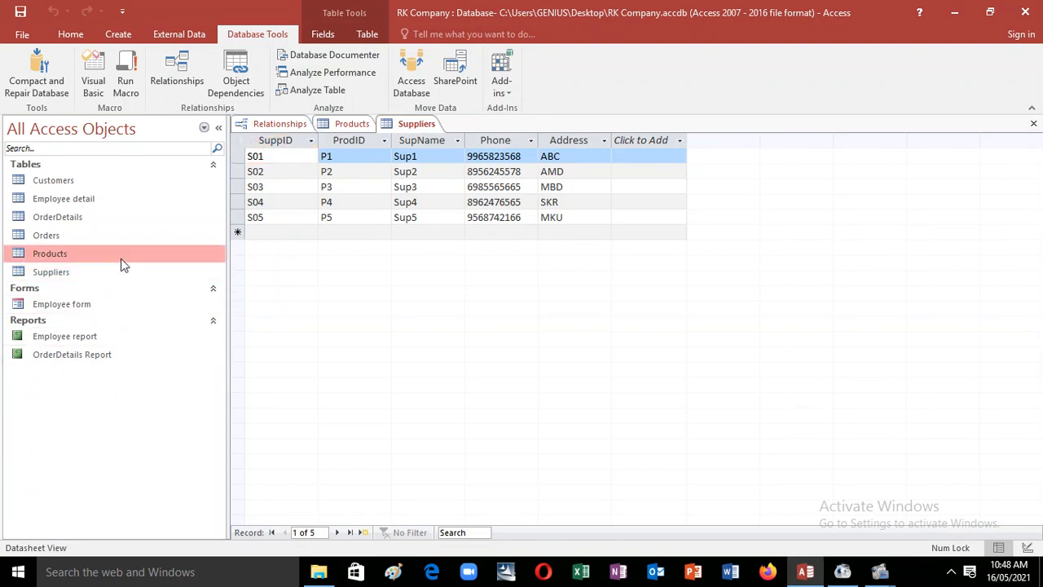